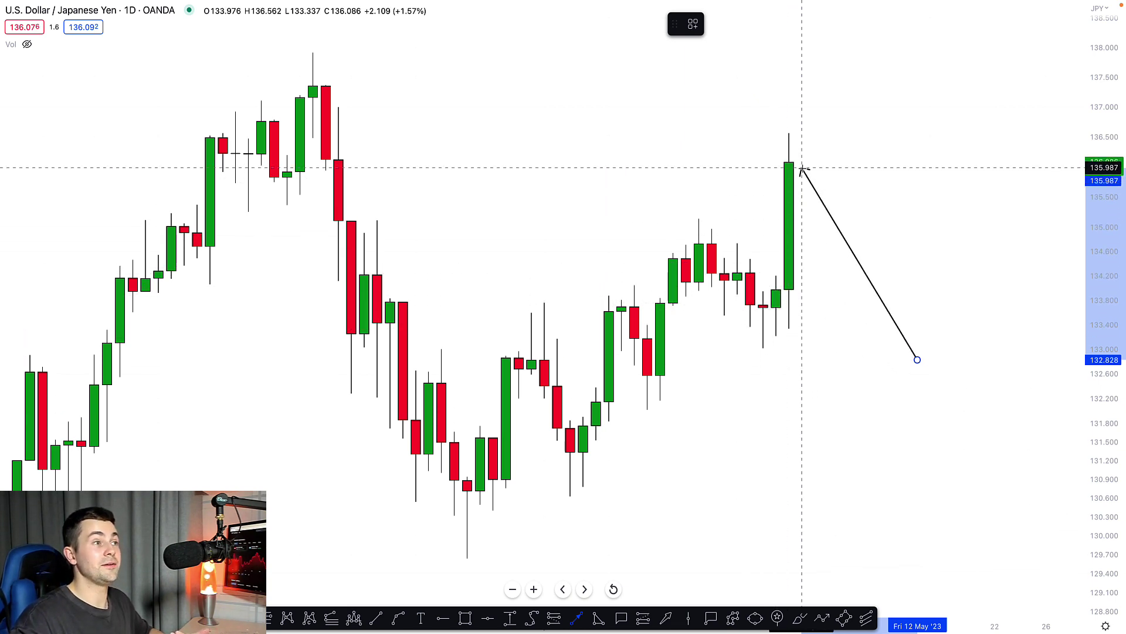
key("Escape")
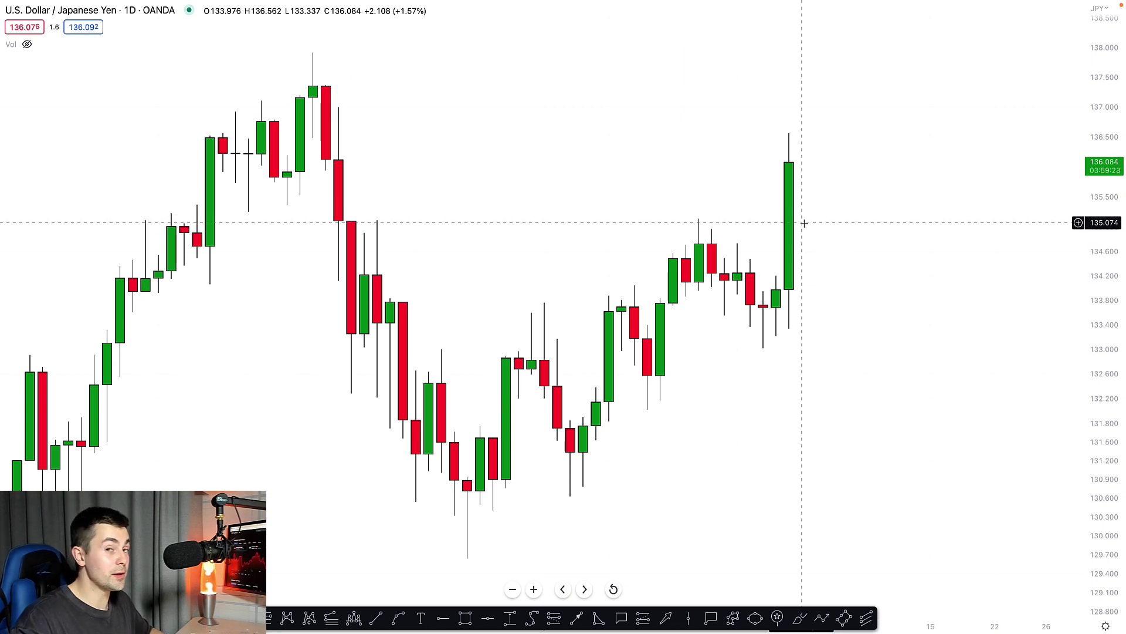
left_click(577, 618)
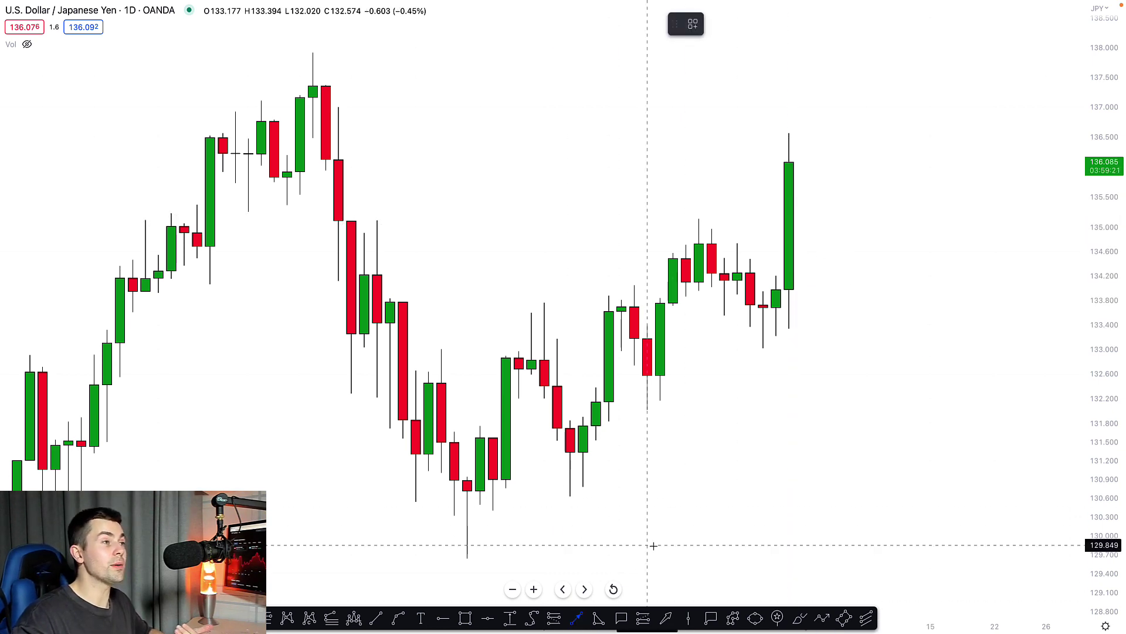
left_click(968, 211)
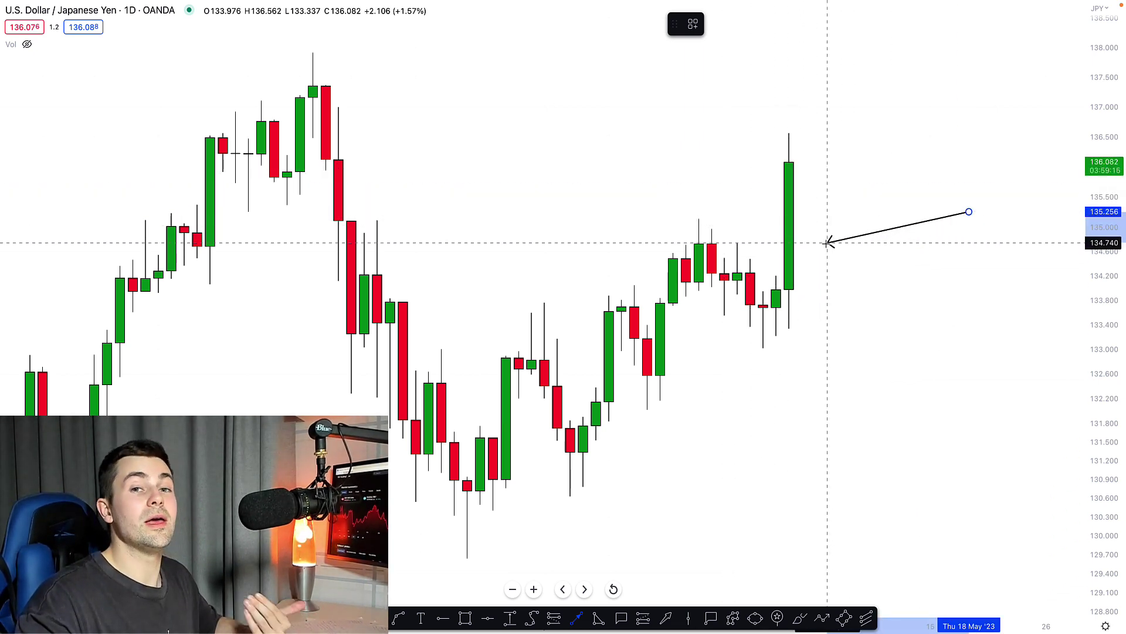
key("Escape")
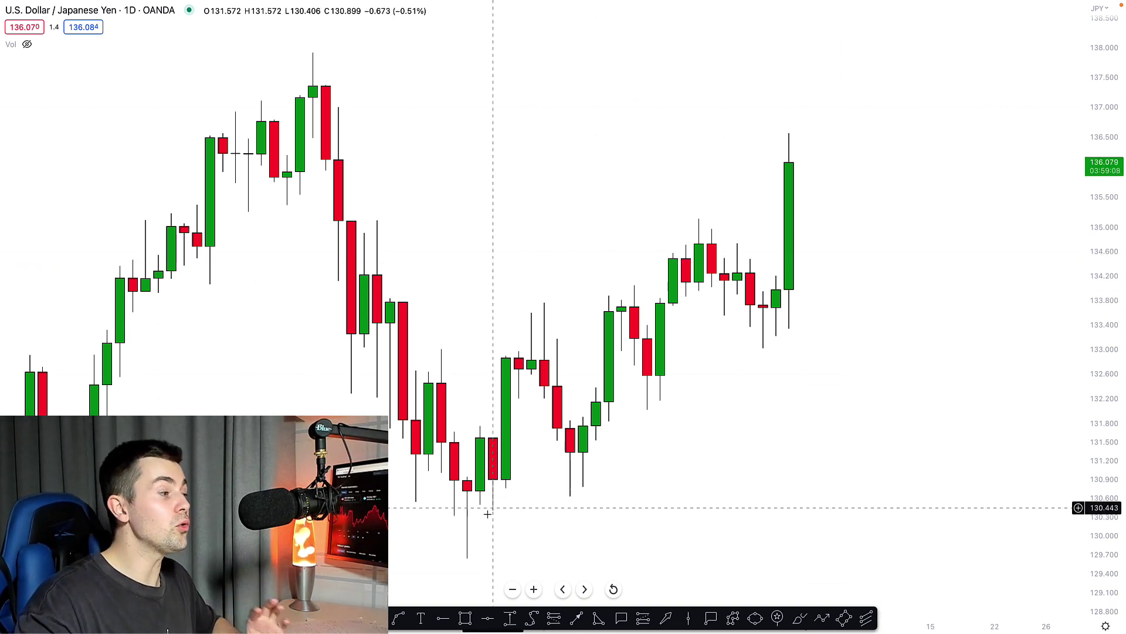
Draw a rectangle zone over the recent swing highs from 134.720, extend it back across the earlier candles and raise its upper edge to 135.428.
left_click(466, 618)
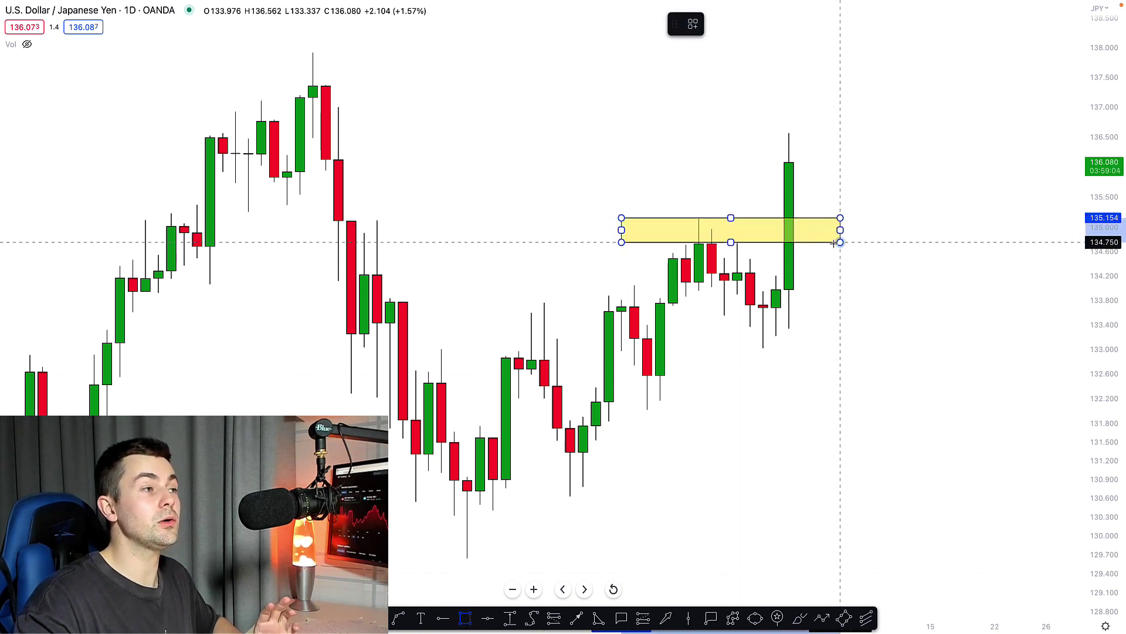
left_click(828, 244)
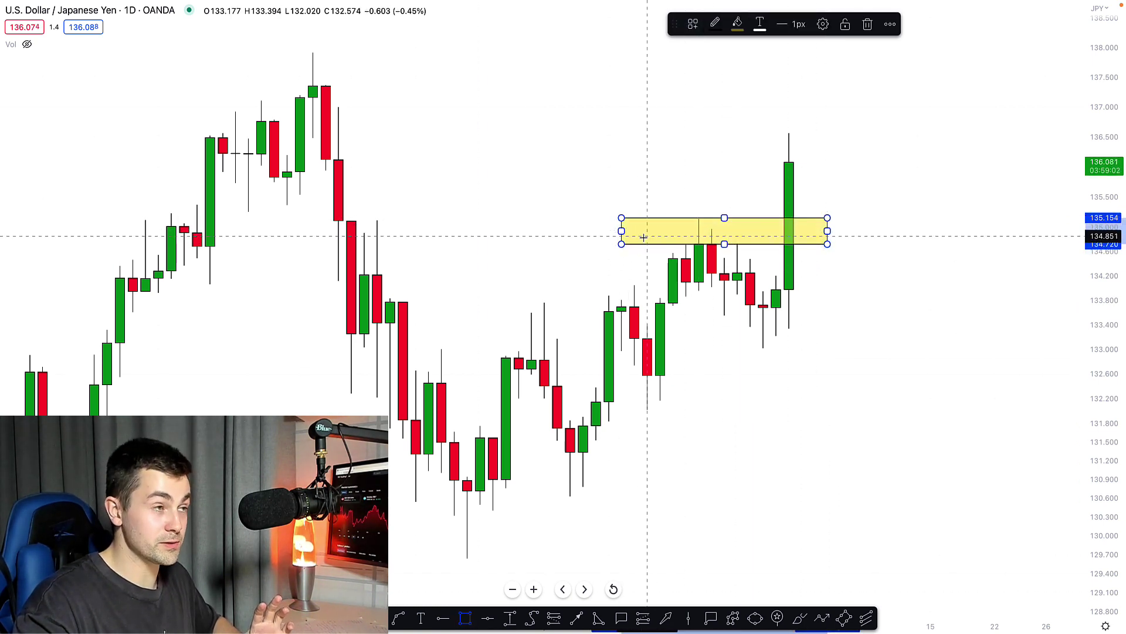
left_click_drag(621, 230, 170, 230)
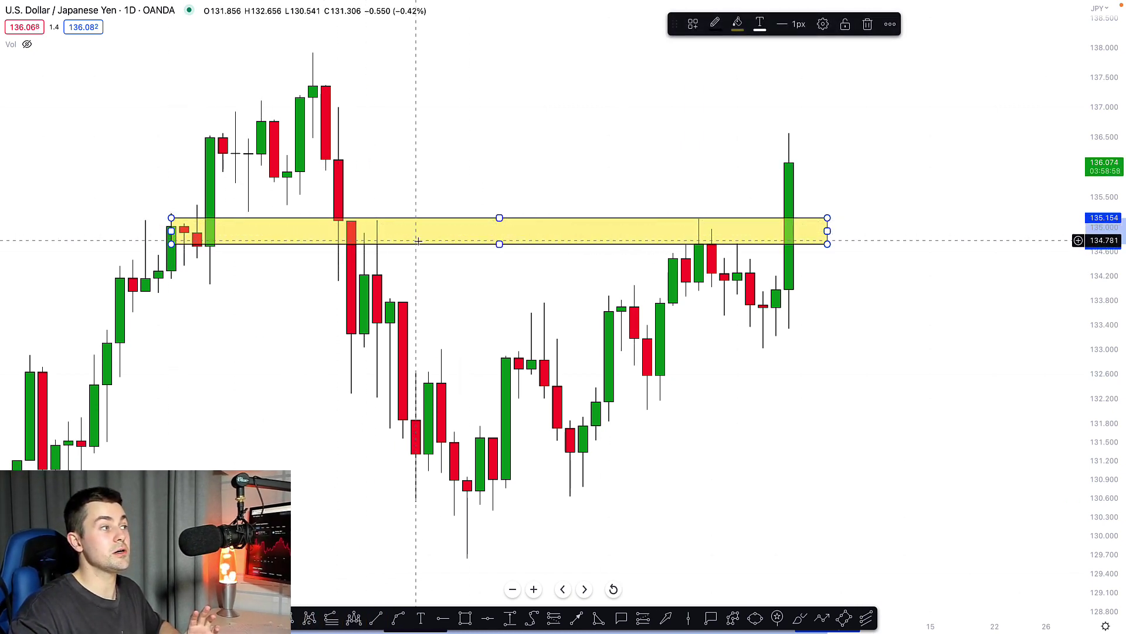
left_click_drag(499, 218, 499, 201)
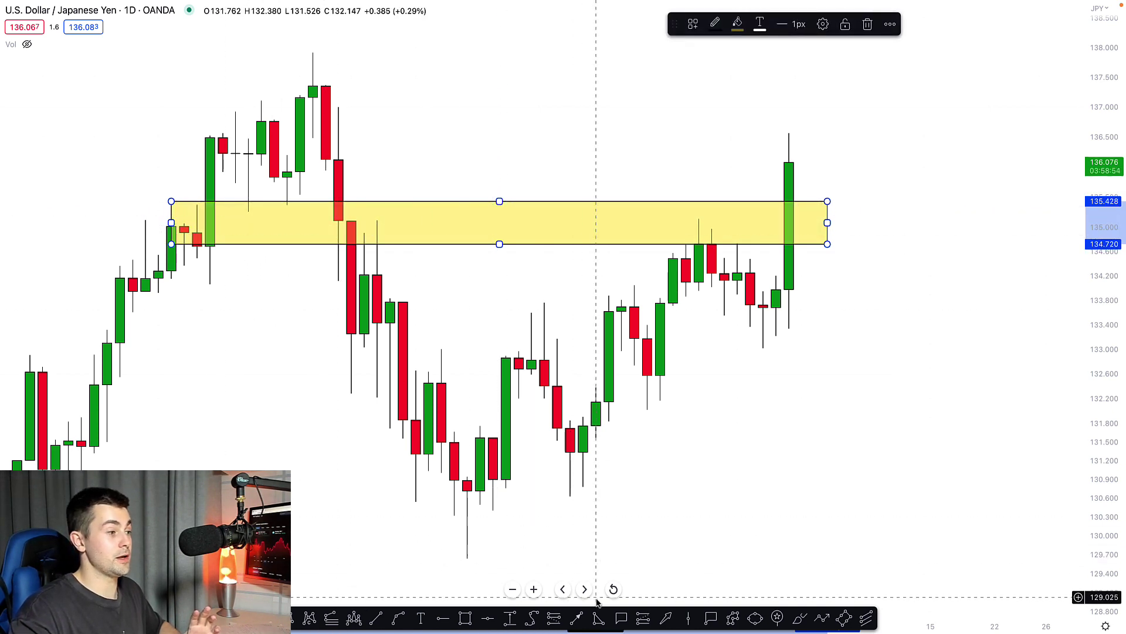
left_click(577, 617)
left_click(223, 354)
left_click_drag(223, 341, 262, 222)
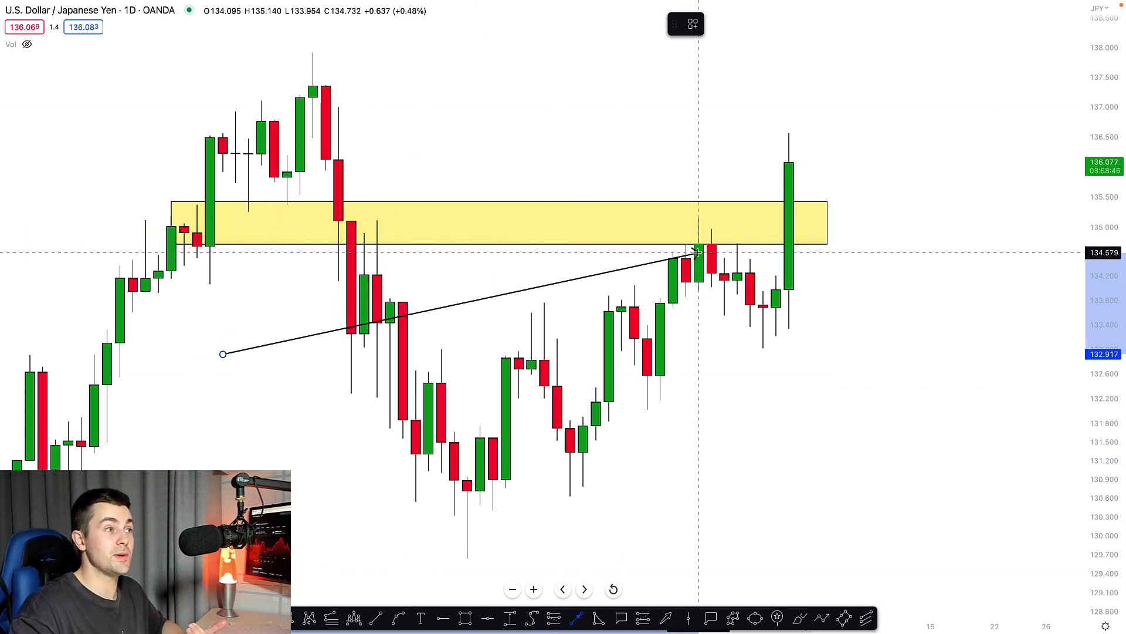
key("Escape")
Extend the zone forward to 18 May '23 and overlay a second rectangle on its part beyond the latest candle.
left_click_drag(827, 226, 974, 236)
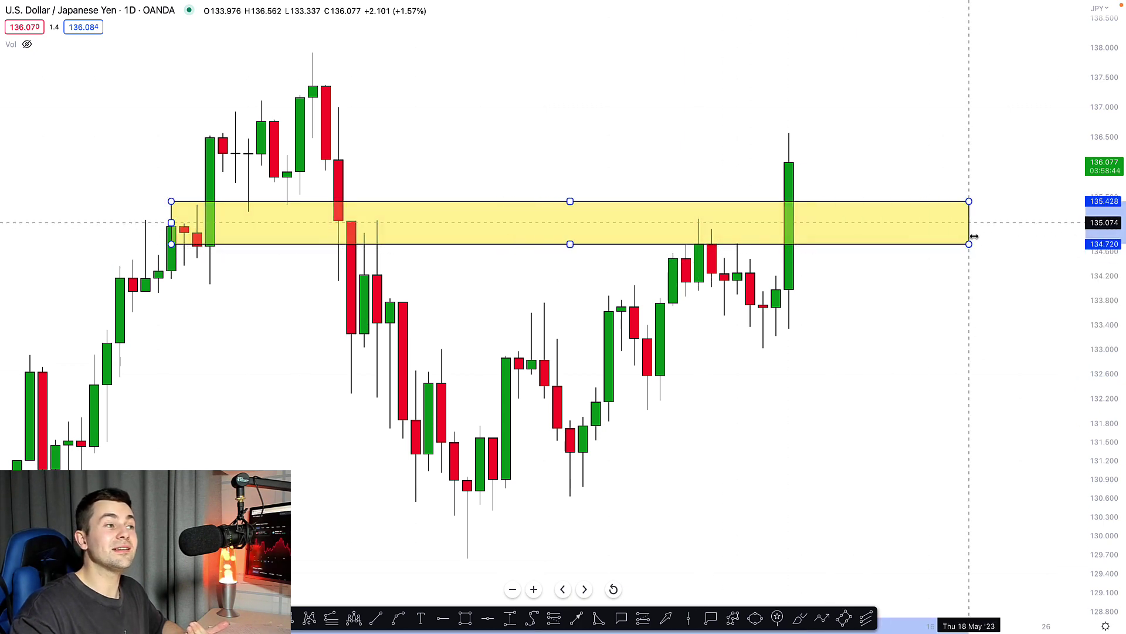
left_click(465, 619)
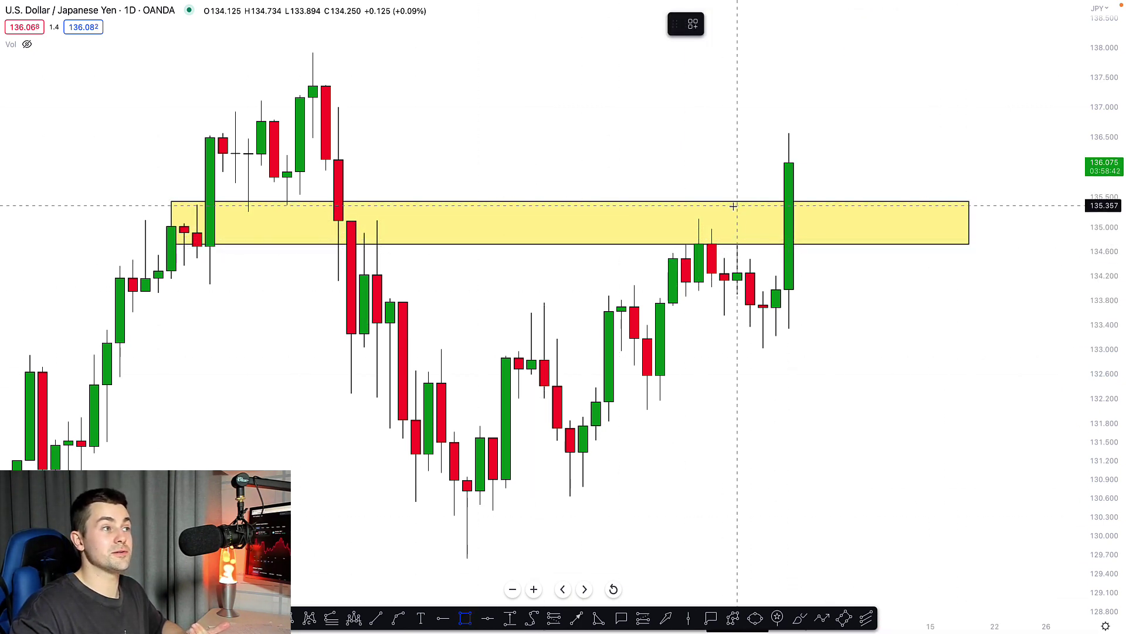
left_click_drag(789, 201, 943, 244)
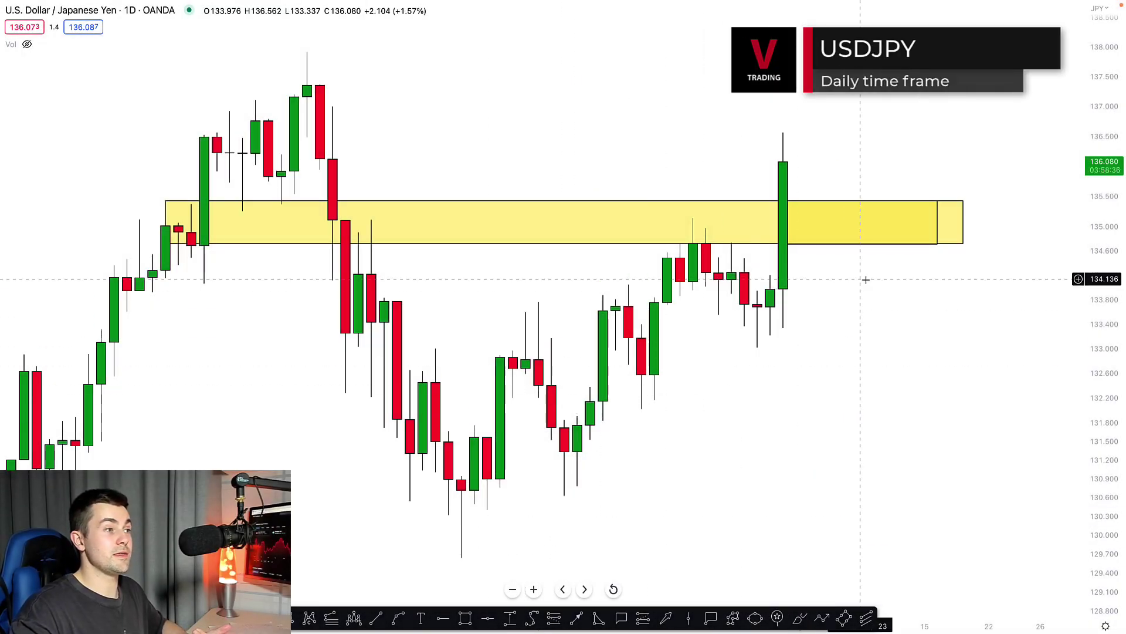
Draw a rising trend line under the swing lows from about 130.63 up through the zone to about 136.11.
left_click(377, 617)
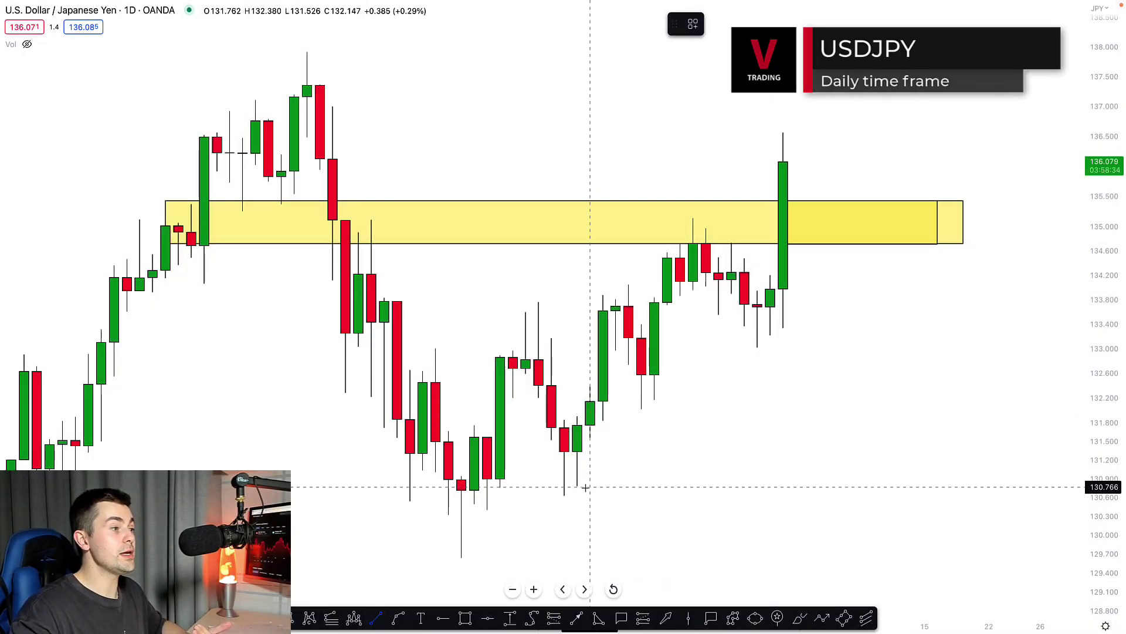
left_click(564, 495)
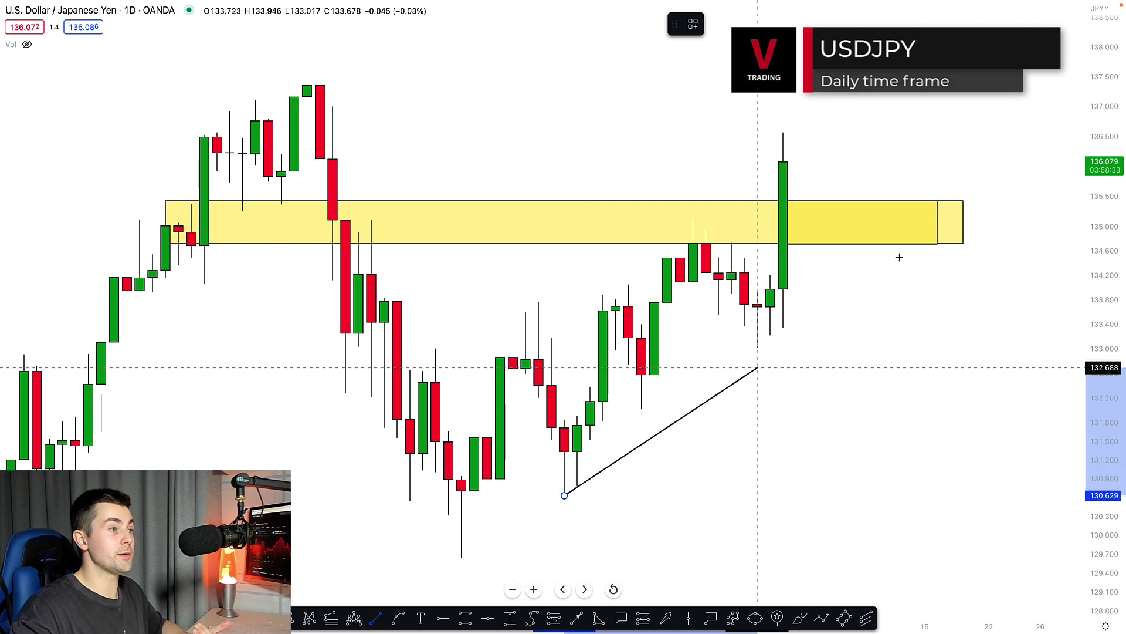
left_click(1003, 159)
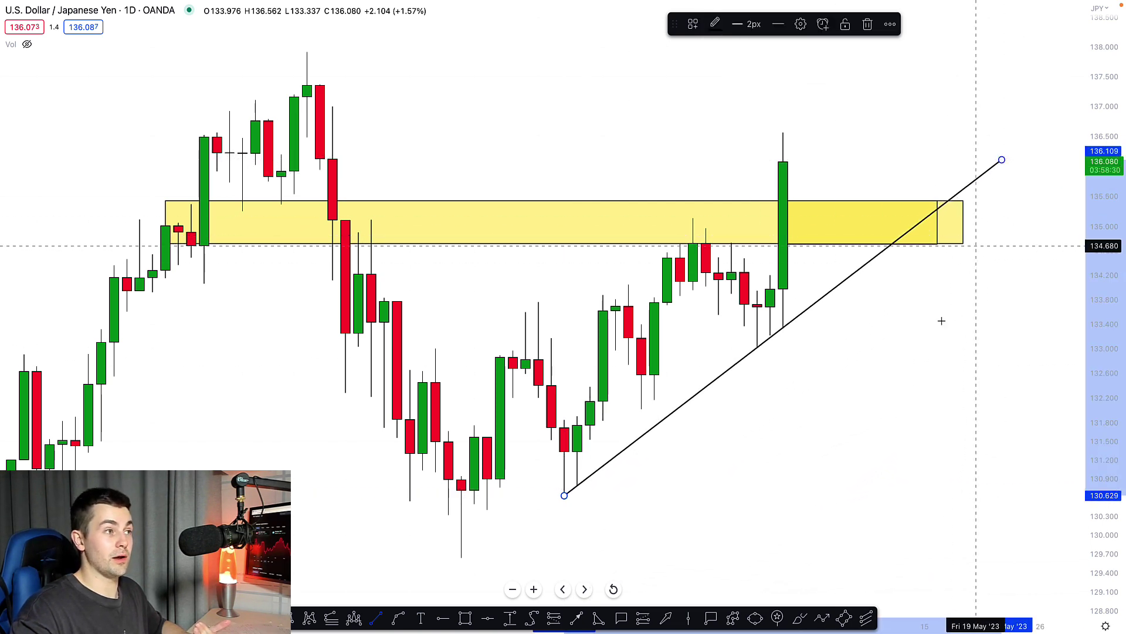
left_click_drag(889, 360, 877, 361)
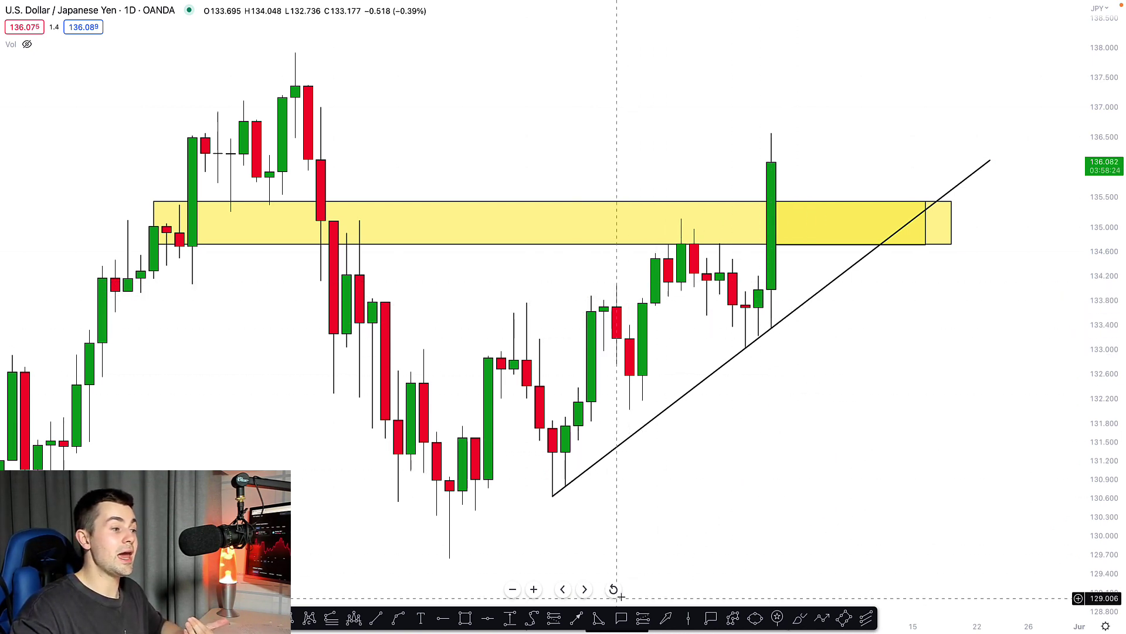
Draw a triangle filling the area between the zone's upper edge at 135.428 and the trend line, with a vertical side near the latest candle.
left_click(600, 617)
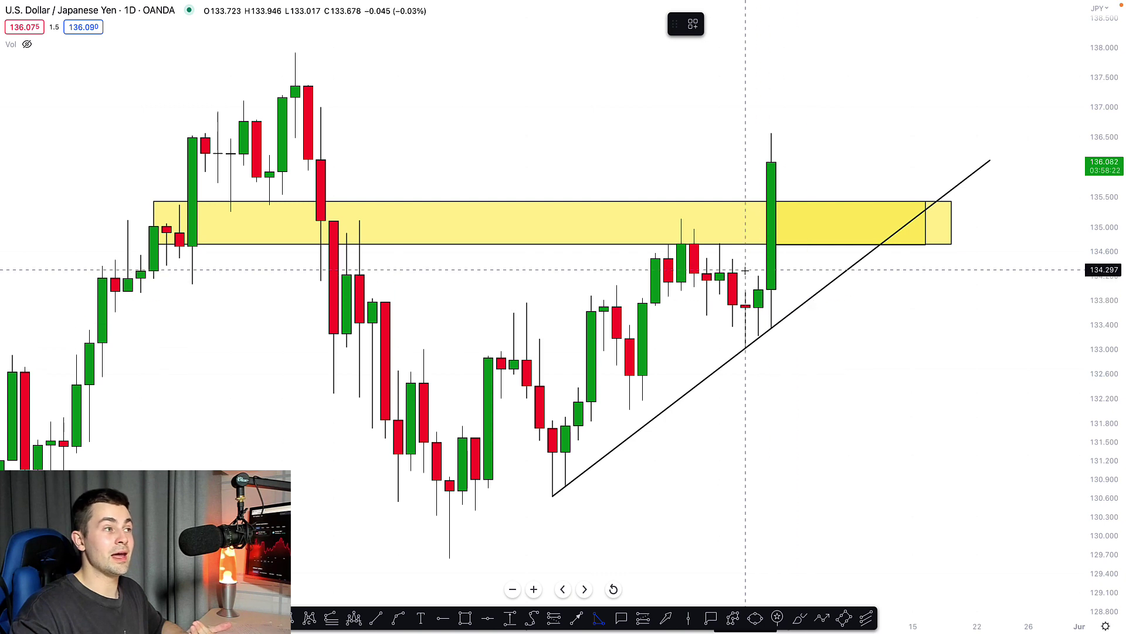
left_click(797, 202)
left_click(810, 299)
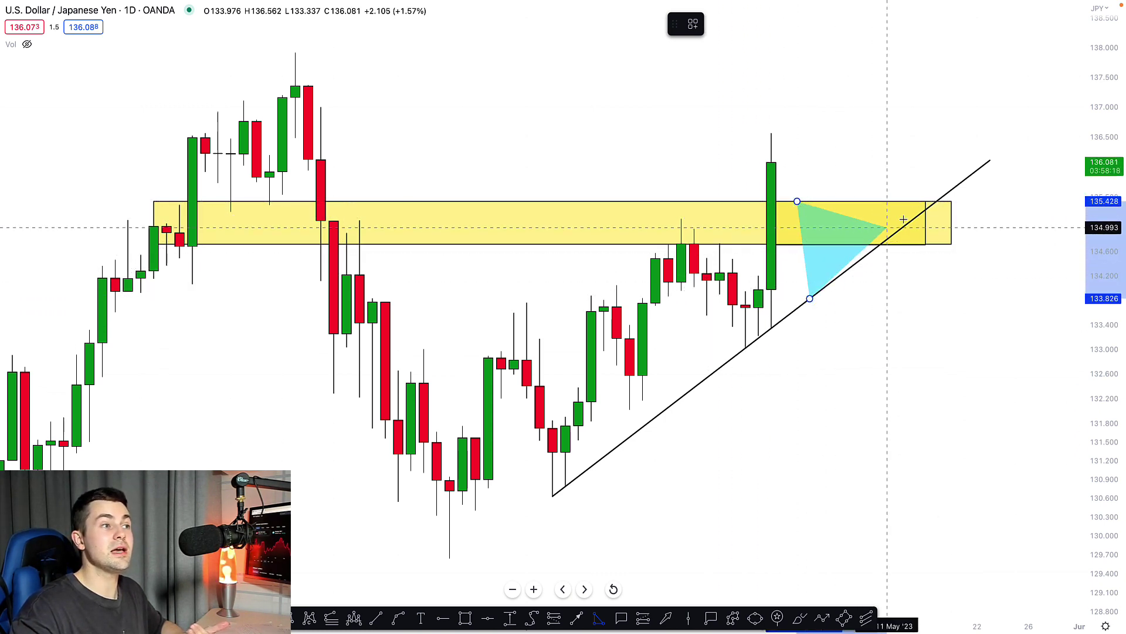
left_click(940, 201)
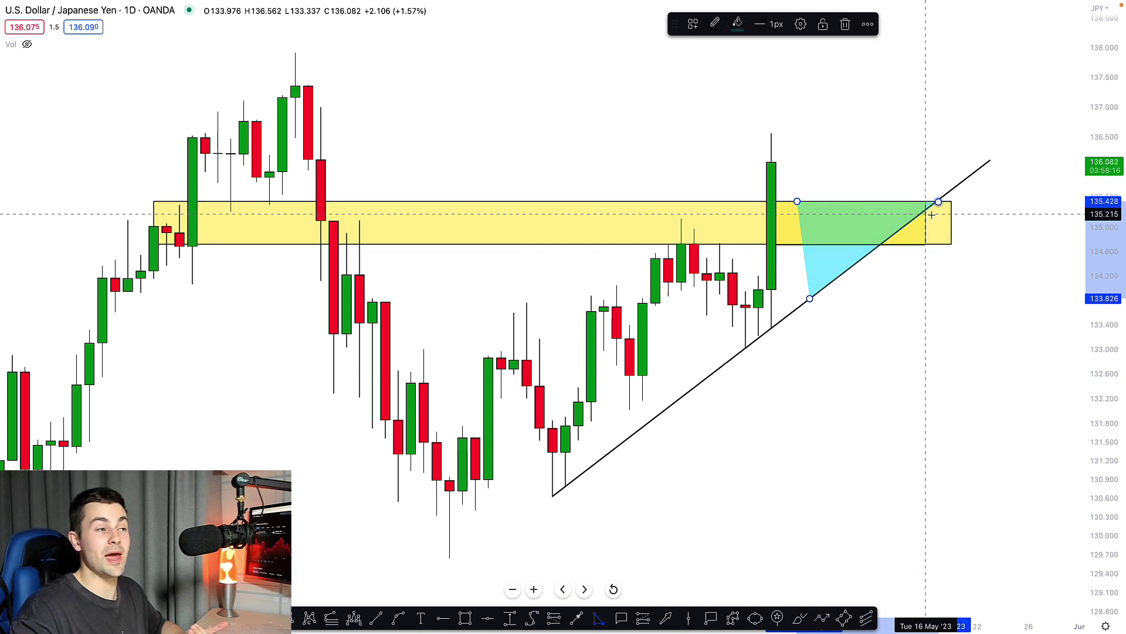
left_click_drag(807, 304, 802, 308)
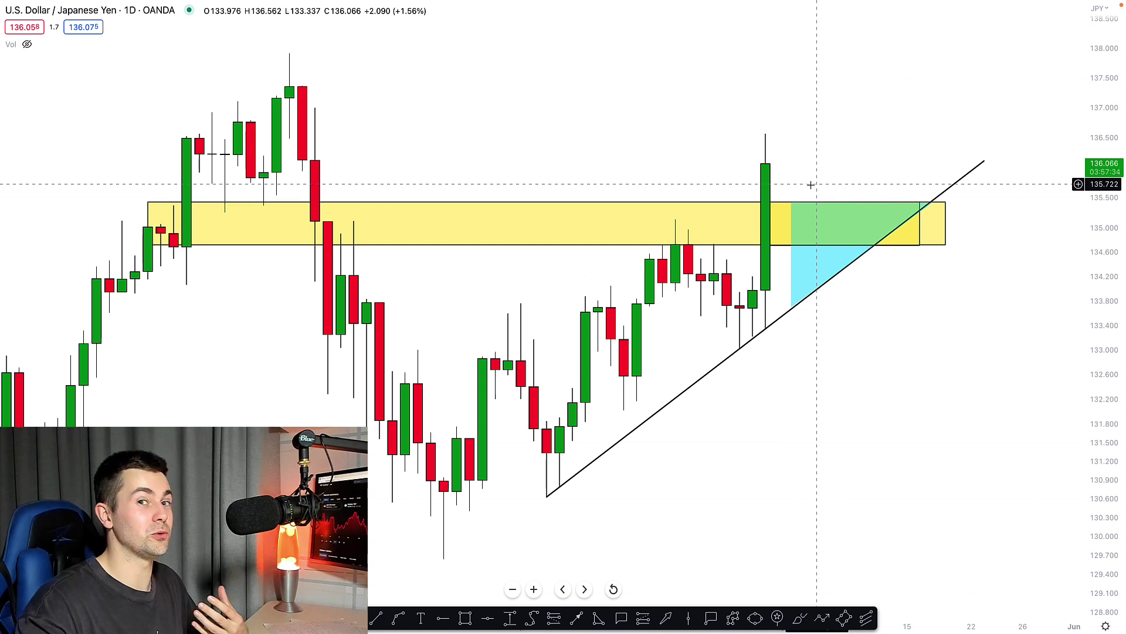
Trace the last swing with two lines, from about 132.02 up to 135.17 and back down to 133.07 at the trend line.
left_click(377, 618)
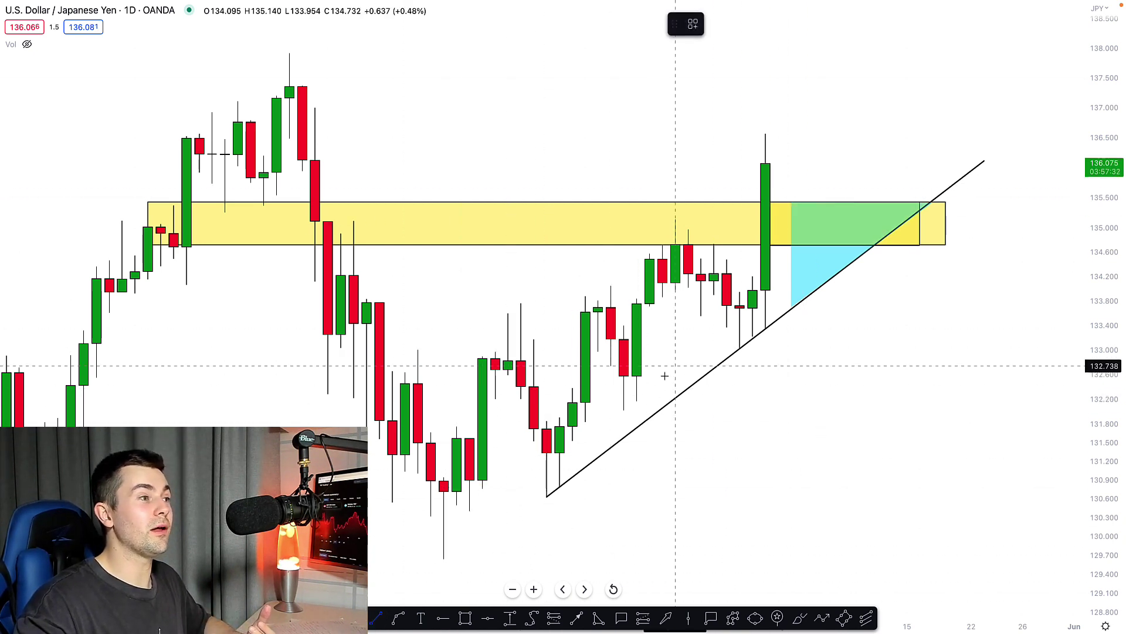
left_click(623, 411)
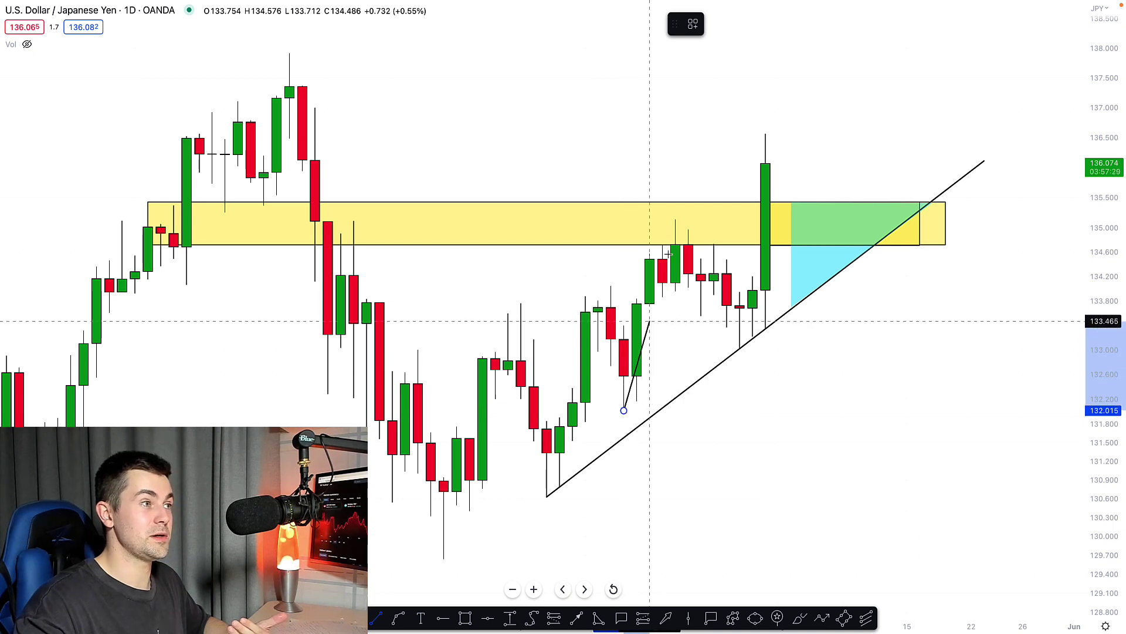
left_click(675, 219)
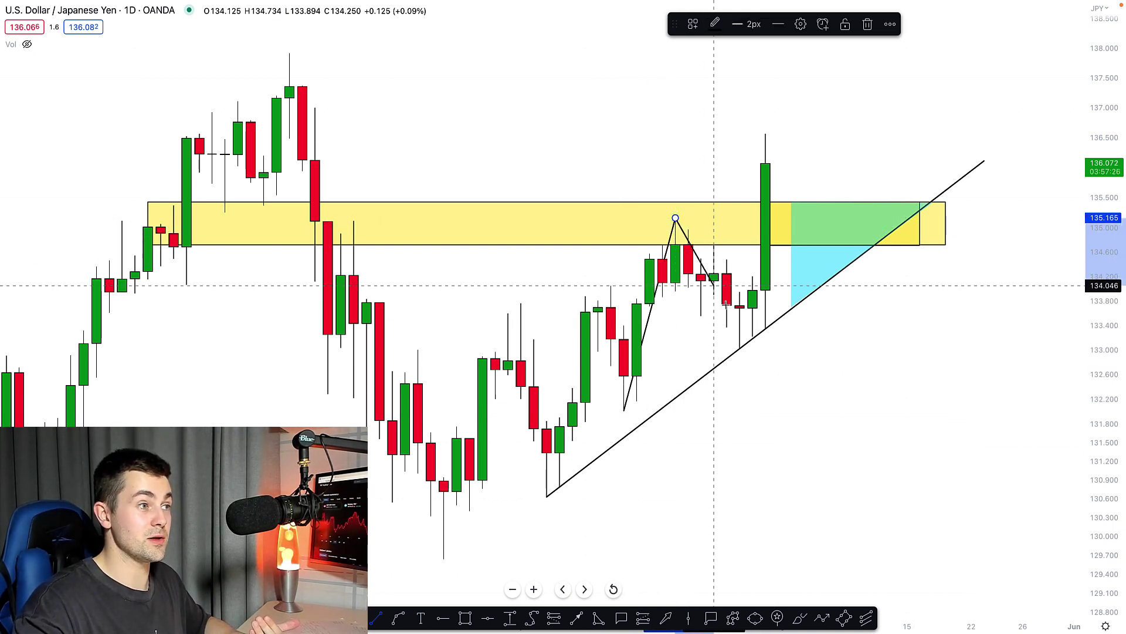
left_click(740, 346)
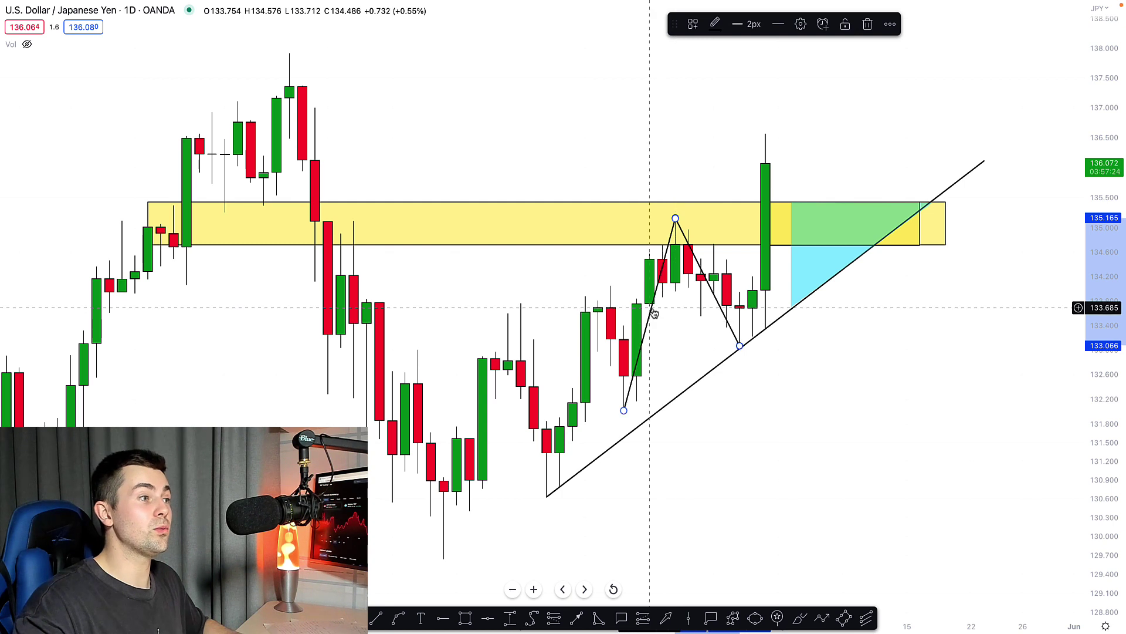
Duplicate the upward swing line and place the copy from the latest swing low at about 133.08 up to 136.24.
left_click(651, 309)
key("super+v")
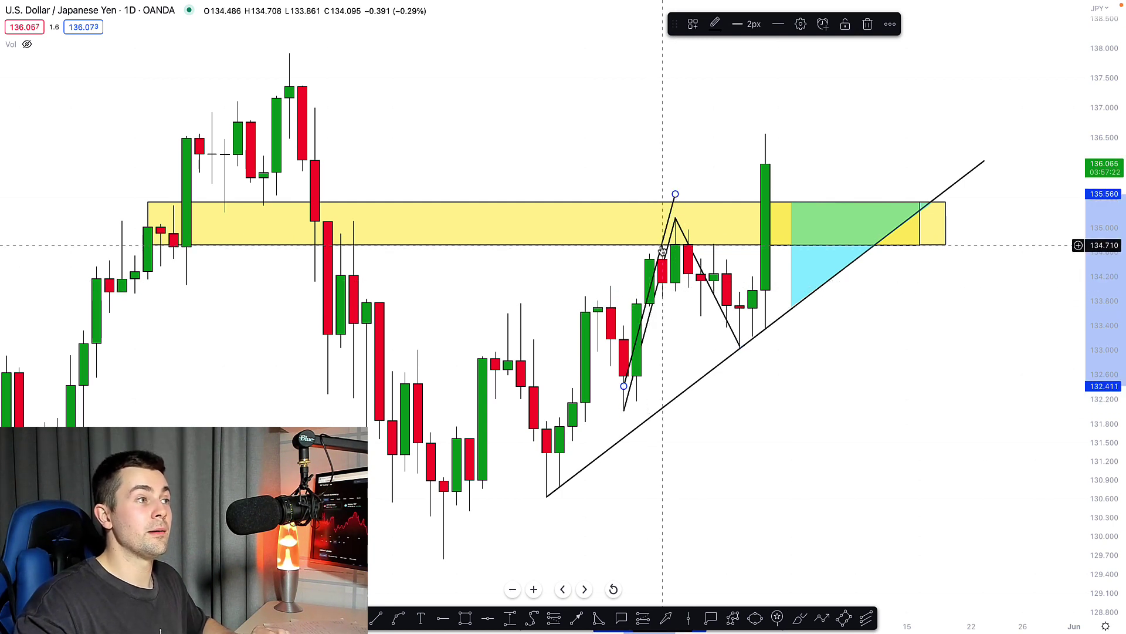
left_click_drag(663, 246, 776, 206)
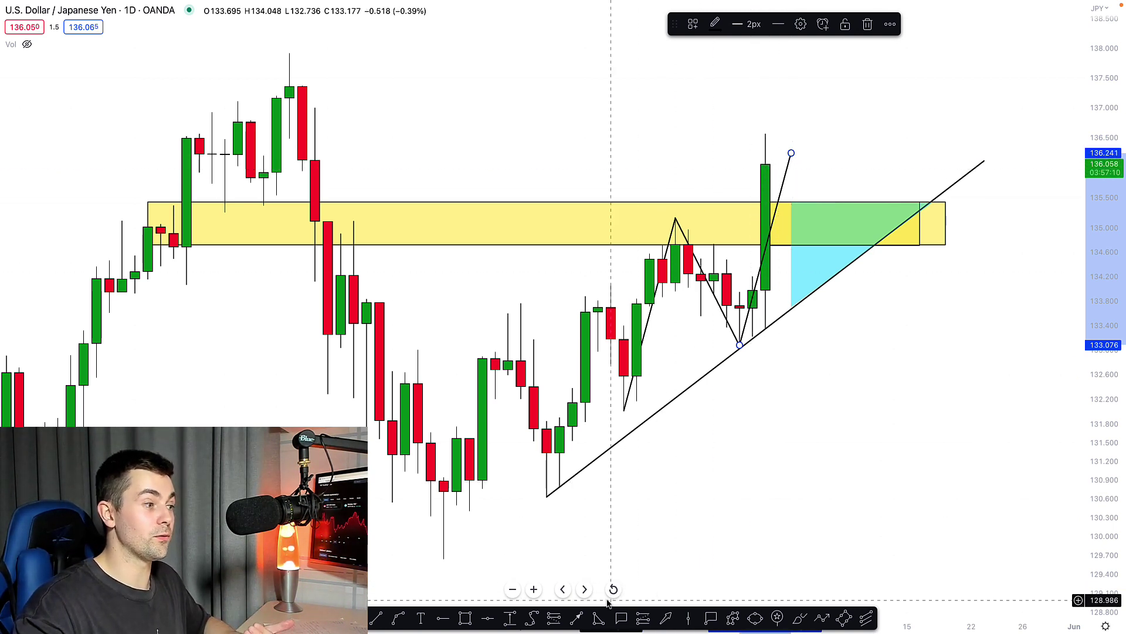
Draw a pullback arrow from about 136.50 down into the yellow zone, and a resistance rectangle from 137.904 to 137.358 at the highest peak.
left_click(578, 616)
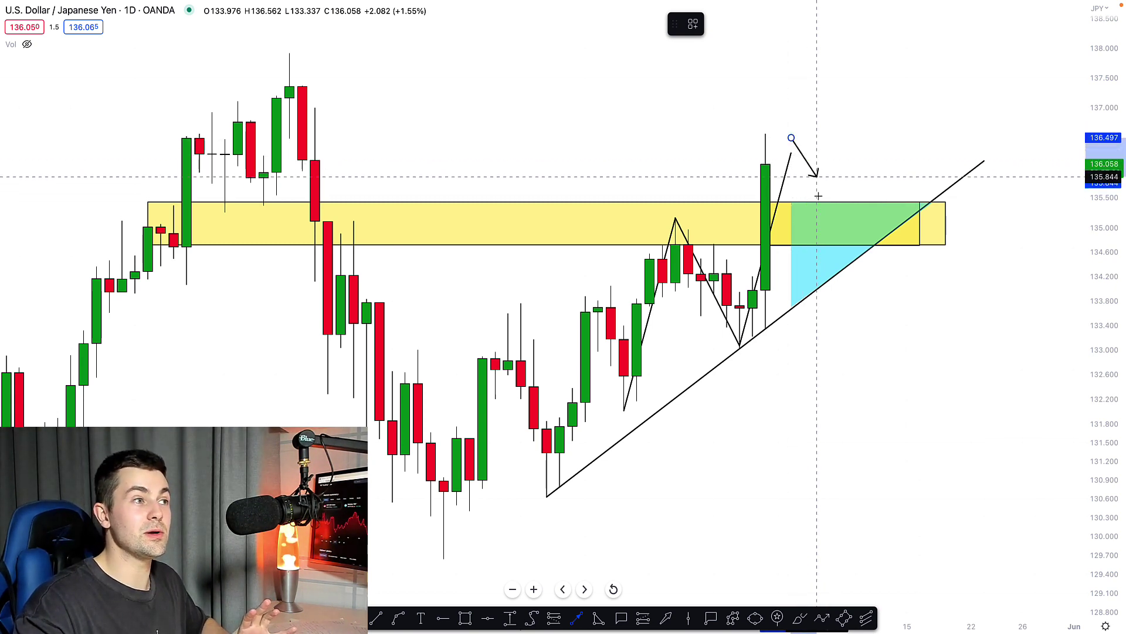
left_click(830, 227)
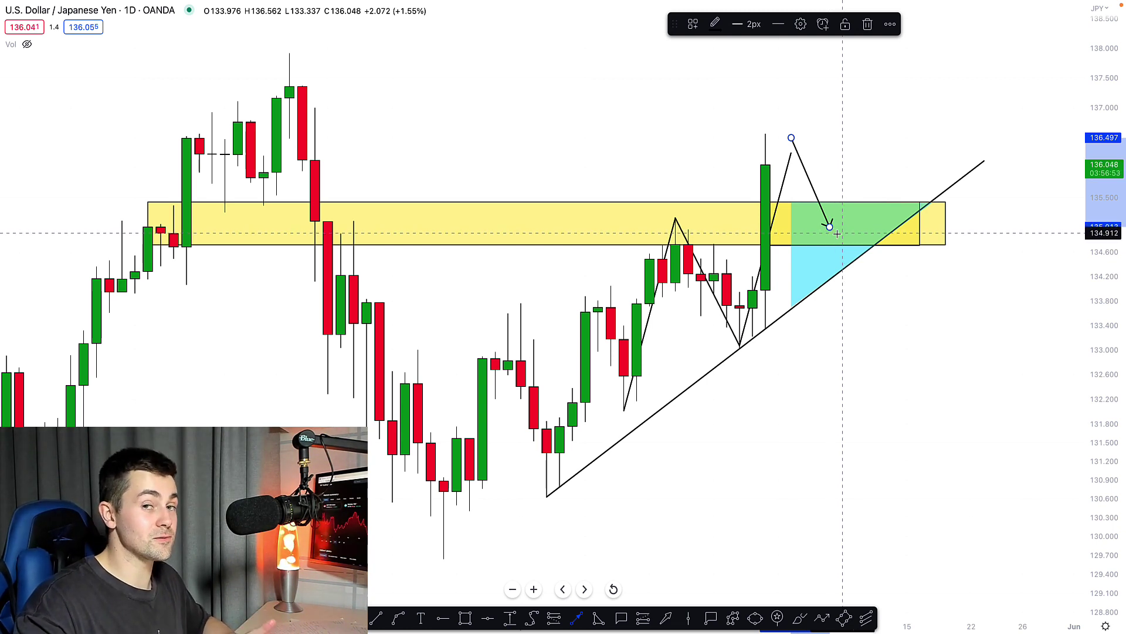
left_click(465, 618)
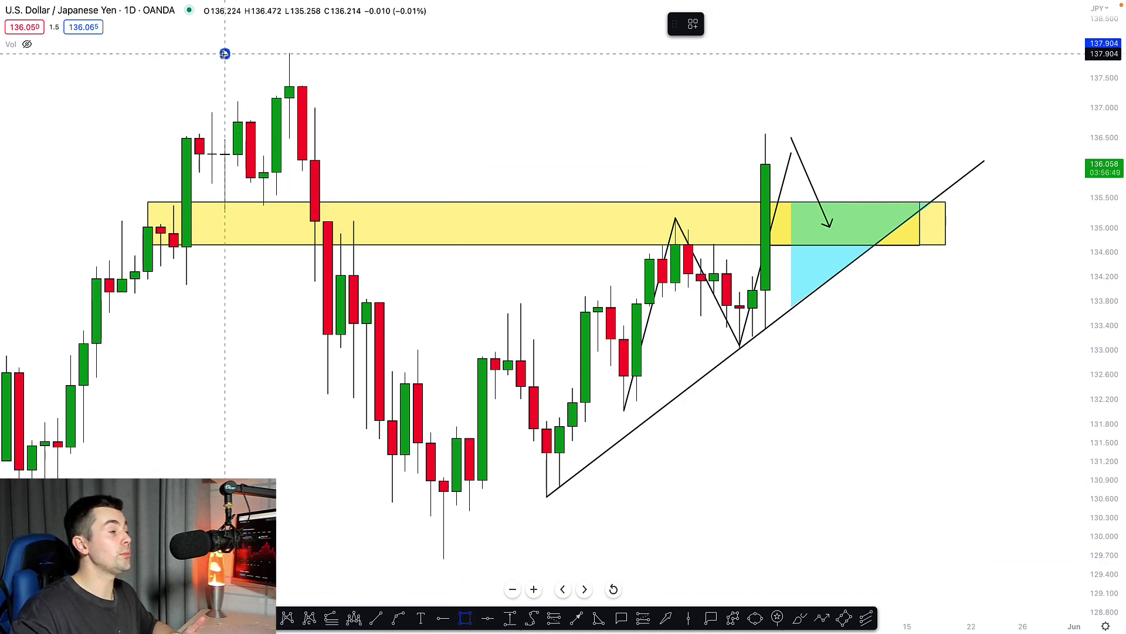
left_click_drag(224, 53, 1010, 87)
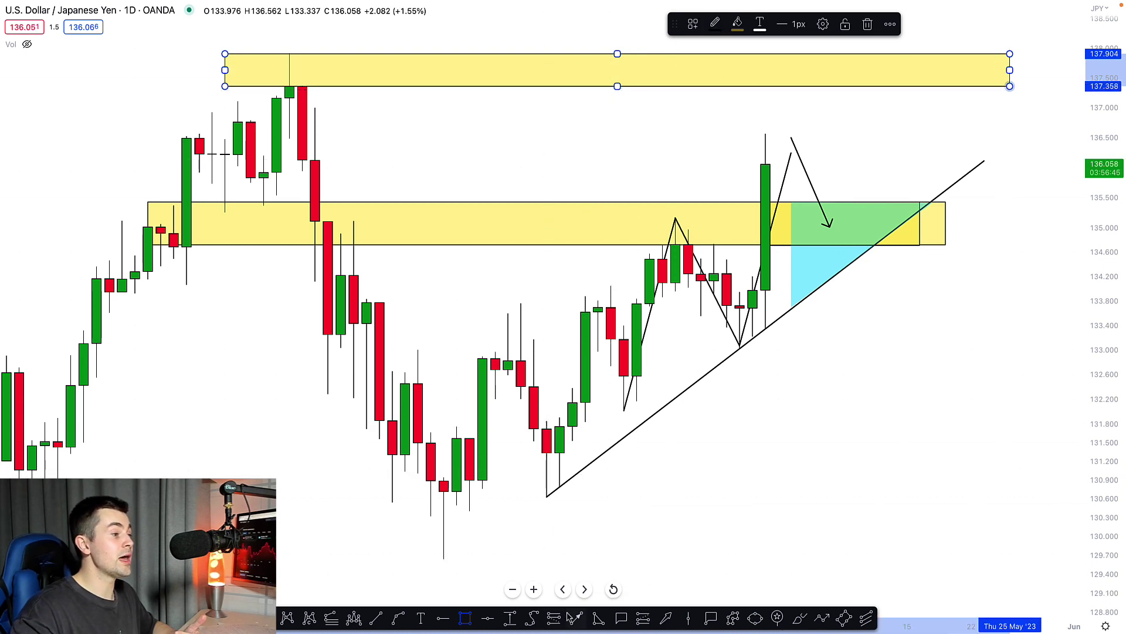
Draw an arrow from the pullback arrow's tip at about 135.08 up to the resistance zone at the highest peak.
left_click(569, 613)
left_click(830, 223)
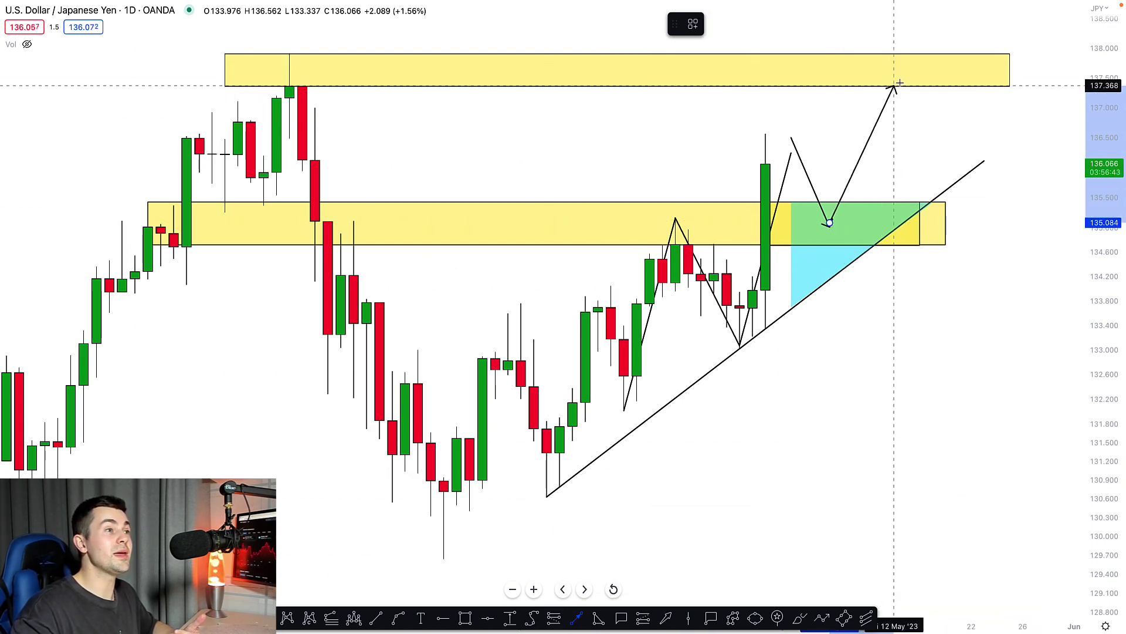
left_click(896, 82)
left_click_drag(889, 116, 881, 116)
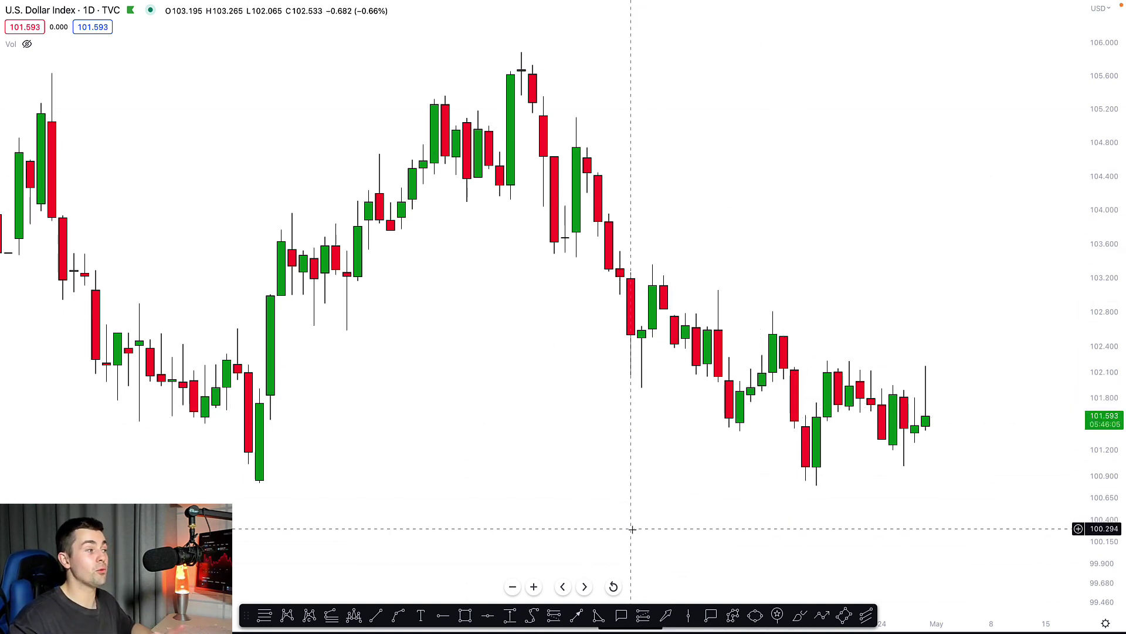
On the U.S. Dollar Index chart, draw a support rectangle along the lows from 101.006 to 100.768, reaching to 16 May '23.
left_click(472, 615)
left_click(175, 467)
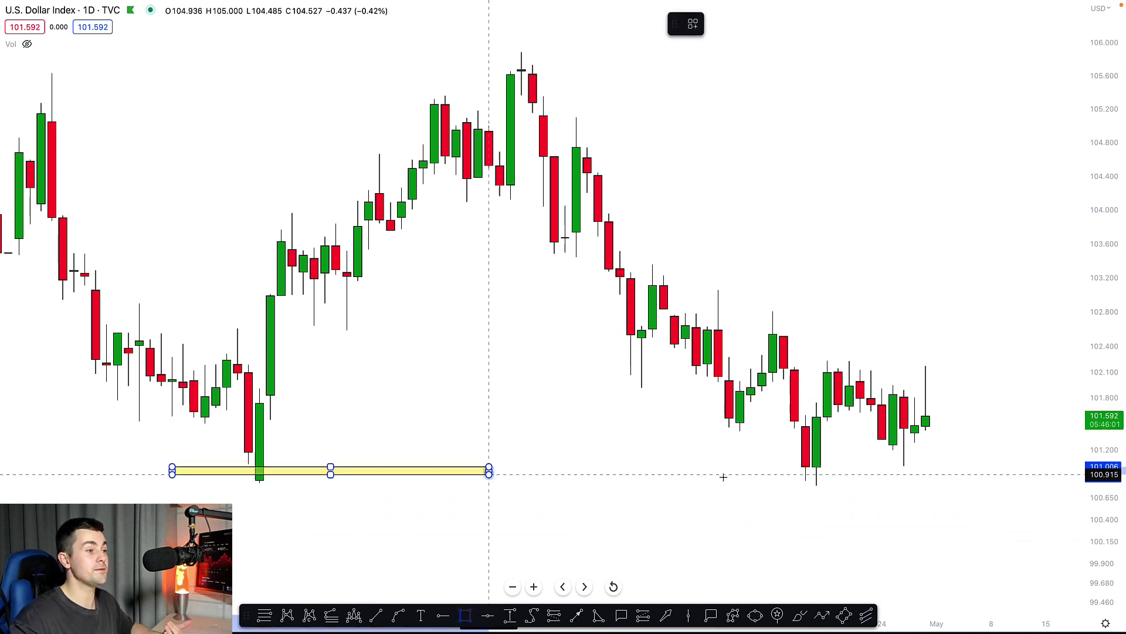
left_click_drag(1023, 489, 1056, 487)
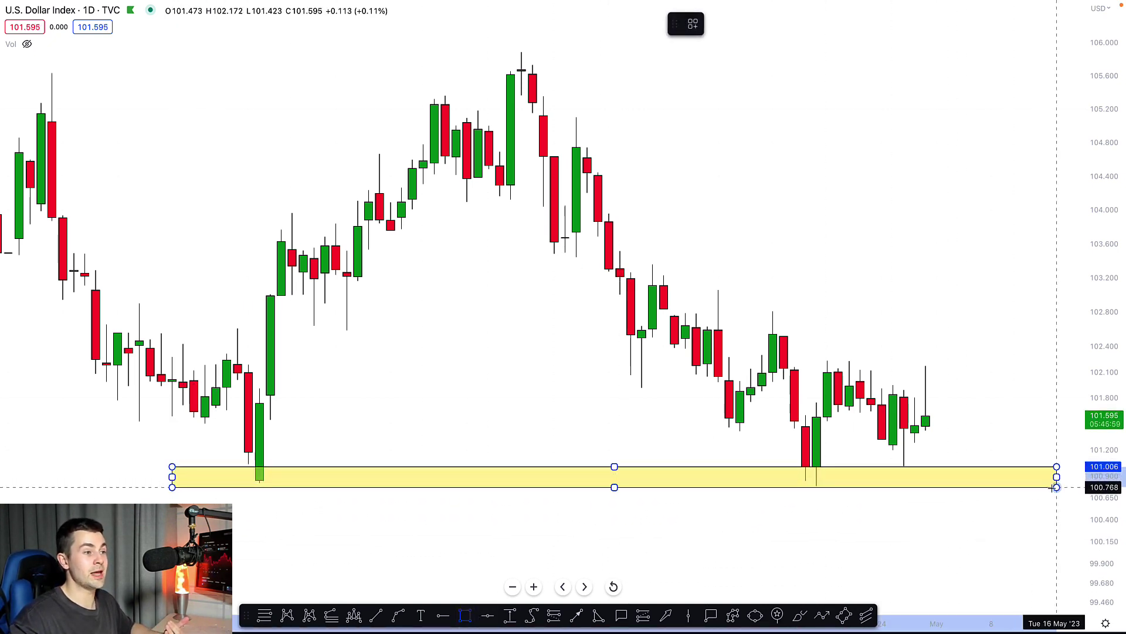
left_click(576, 615)
left_click(937, 207)
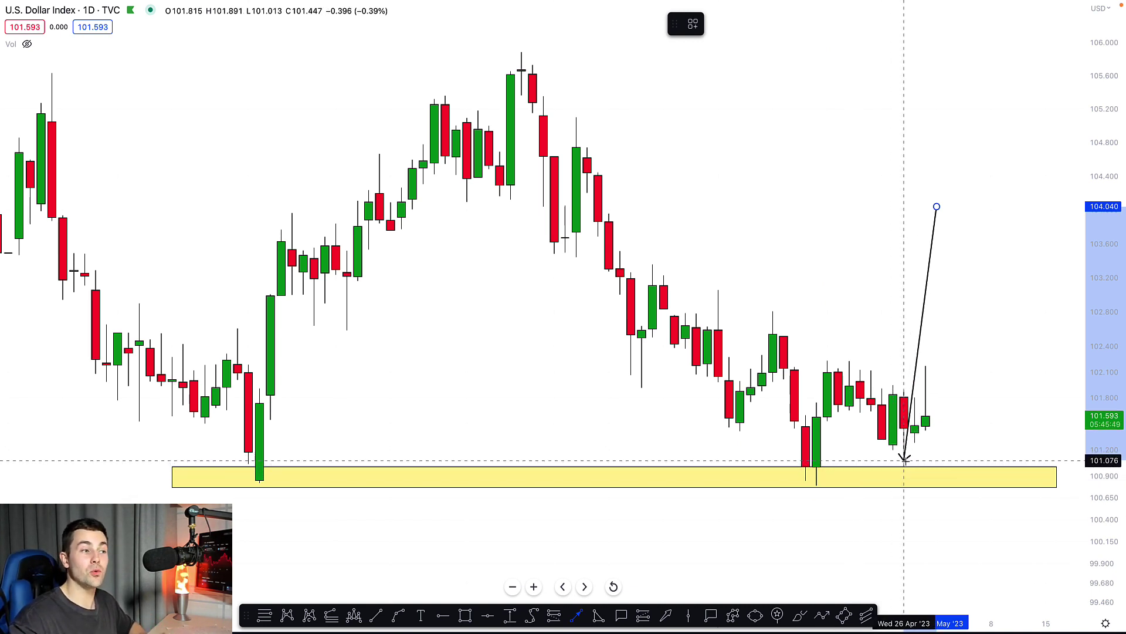
key("Escape")
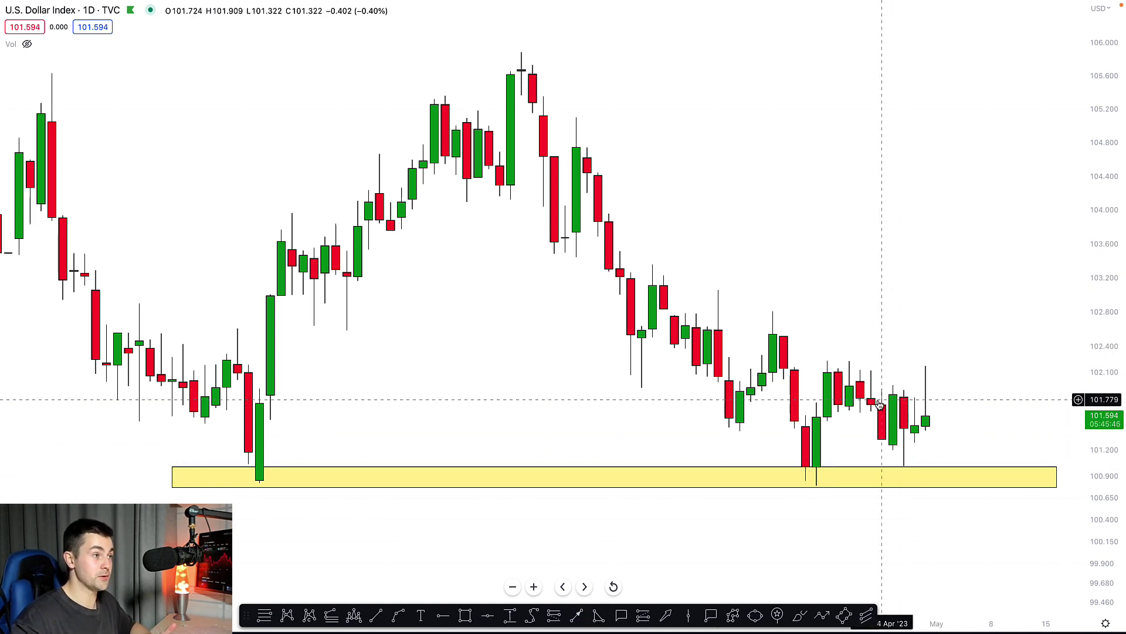
Draw a descending trend line along the falling swing highs from 103.348 through the latest candle's upper wick to about 101.42.
scroll(880, 399, "up", 3)
left_click_drag(1102, 503, 1085, 399)
scroll(1050, 400, "up", 2)
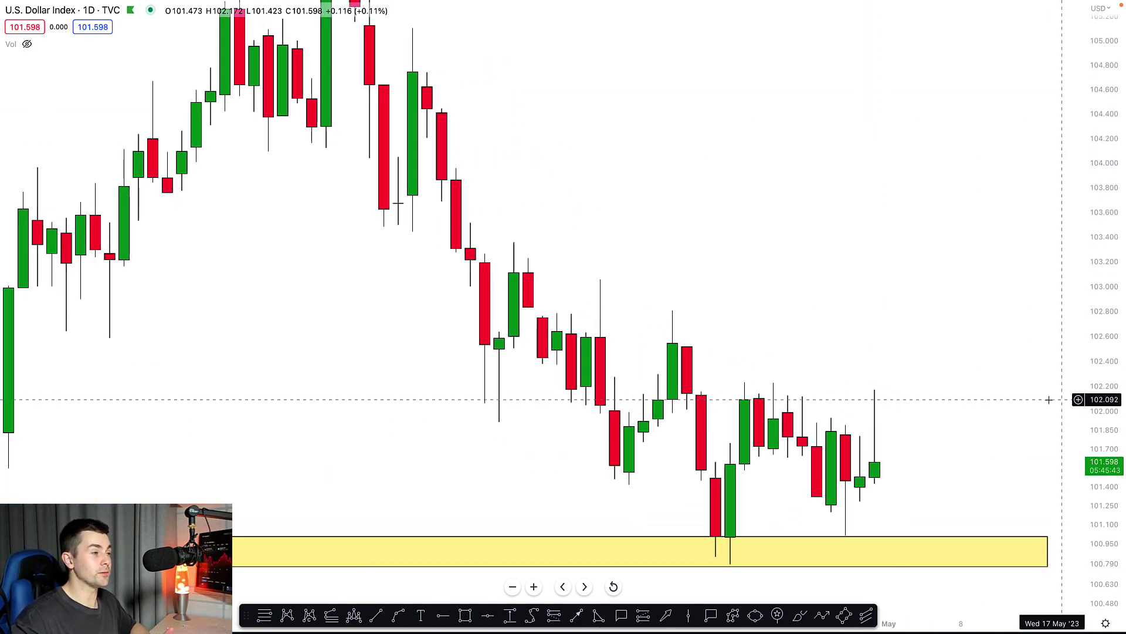
left_click_drag(978, 392, 885, 349)
left_click_drag(1103, 389, 1102, 421)
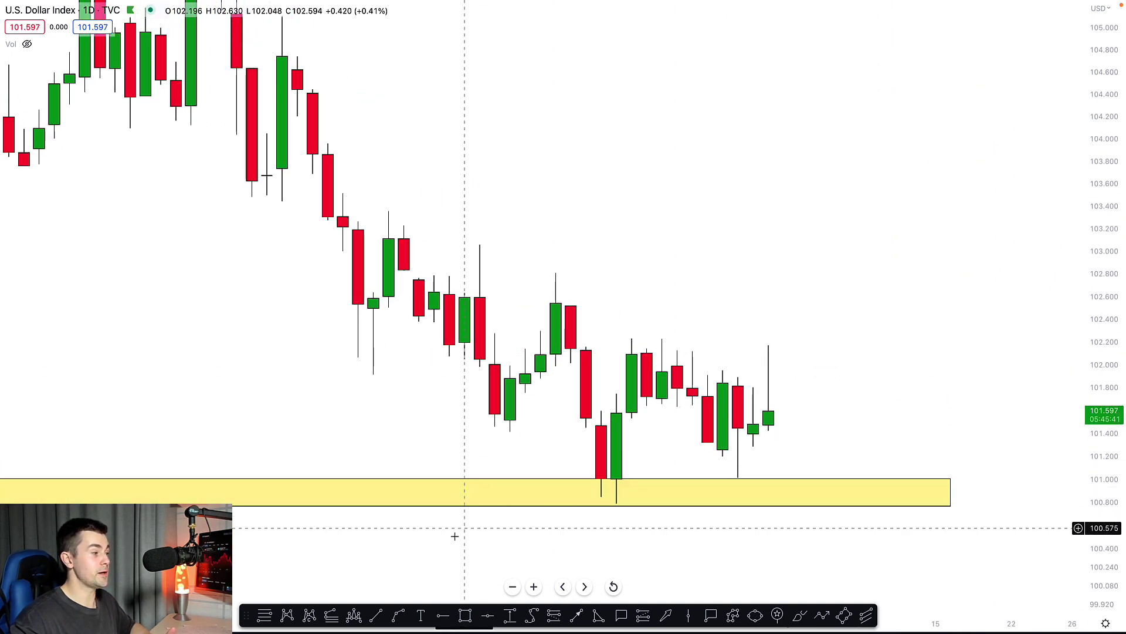
left_click(377, 615)
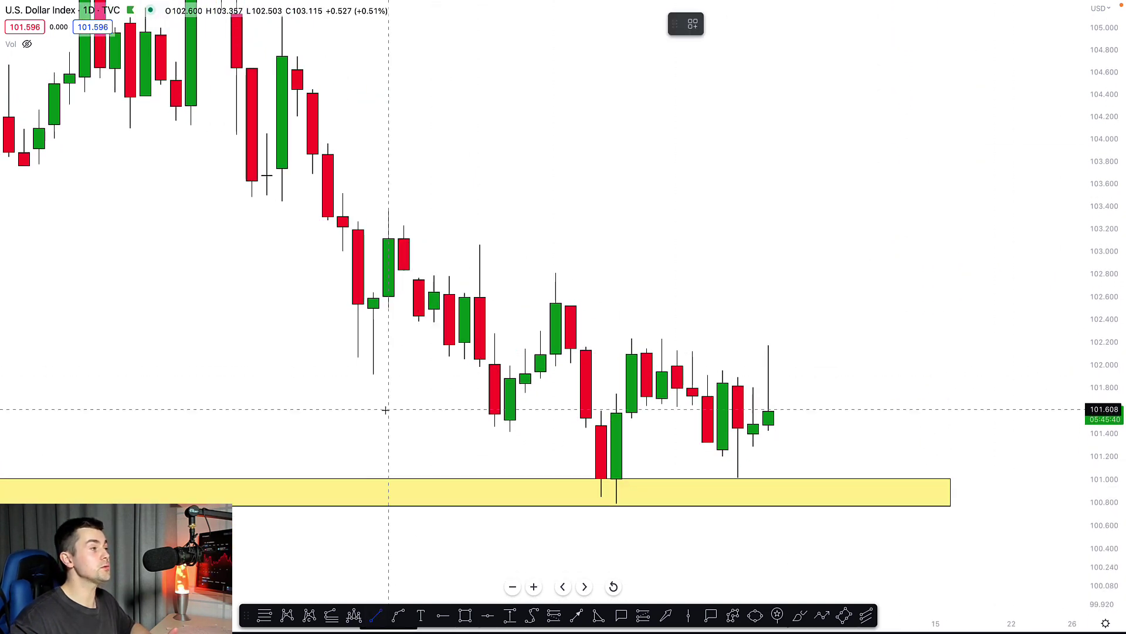
left_click(389, 212)
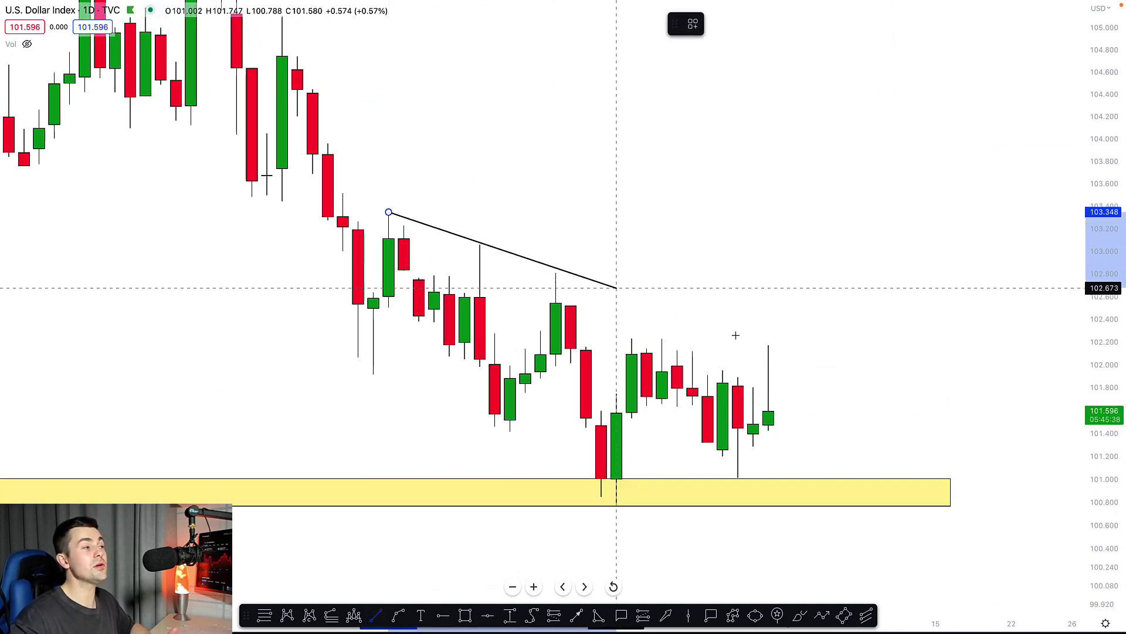
left_click(997, 431)
left_click_drag(929, 443, 940, 443)
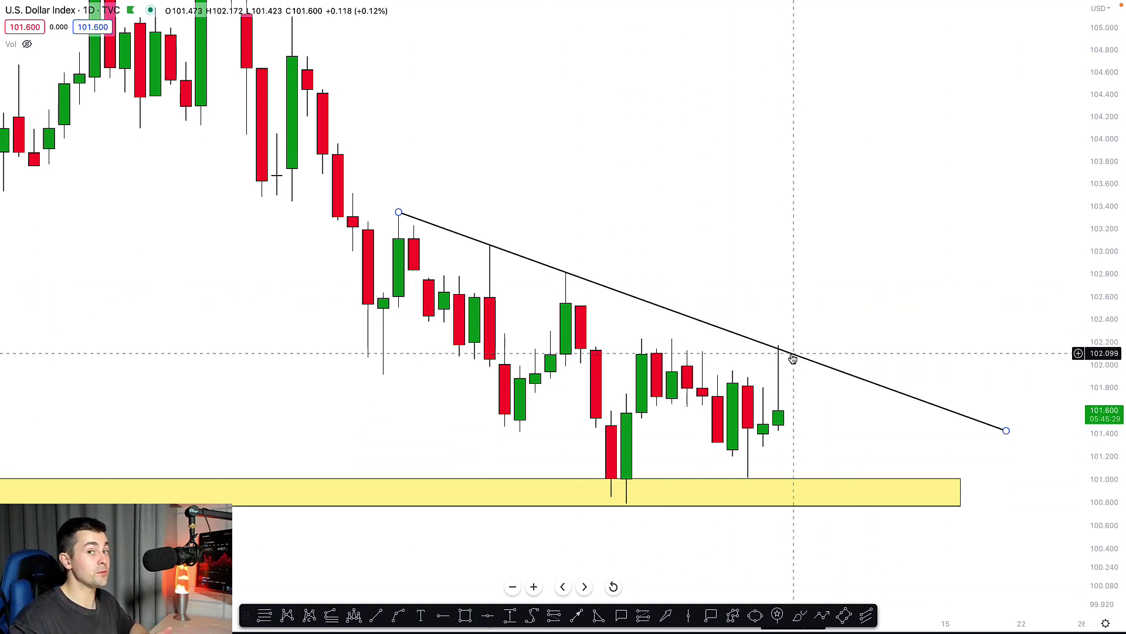
left_click_drag(816, 388, 794, 376)
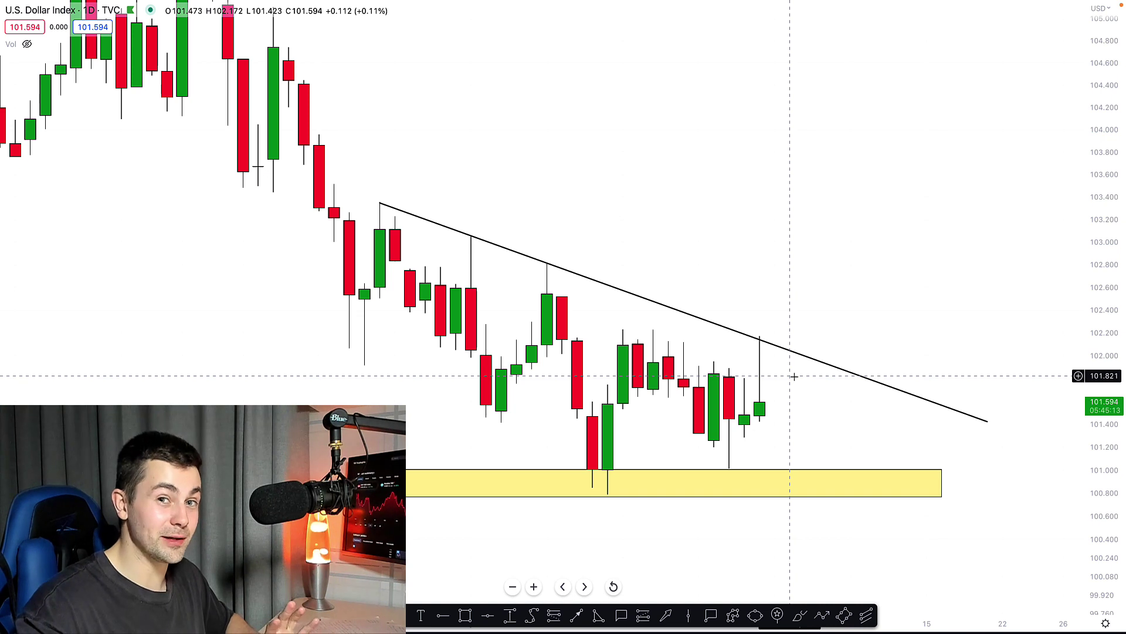
Draw a resistance rectangle from 102.236 to 102.105 across the recent highs, extending past the latest candle.
left_click_drag(1107, 453, 1099, 401)
scroll(785, 435, "up", 2)
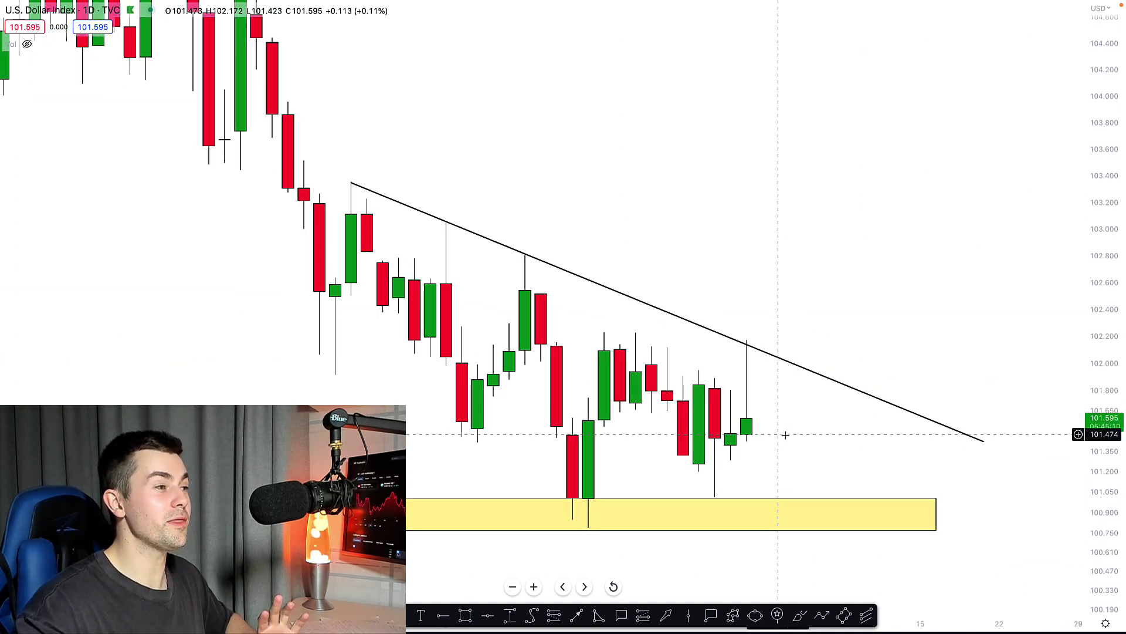
left_click_drag(785, 430, 783, 406)
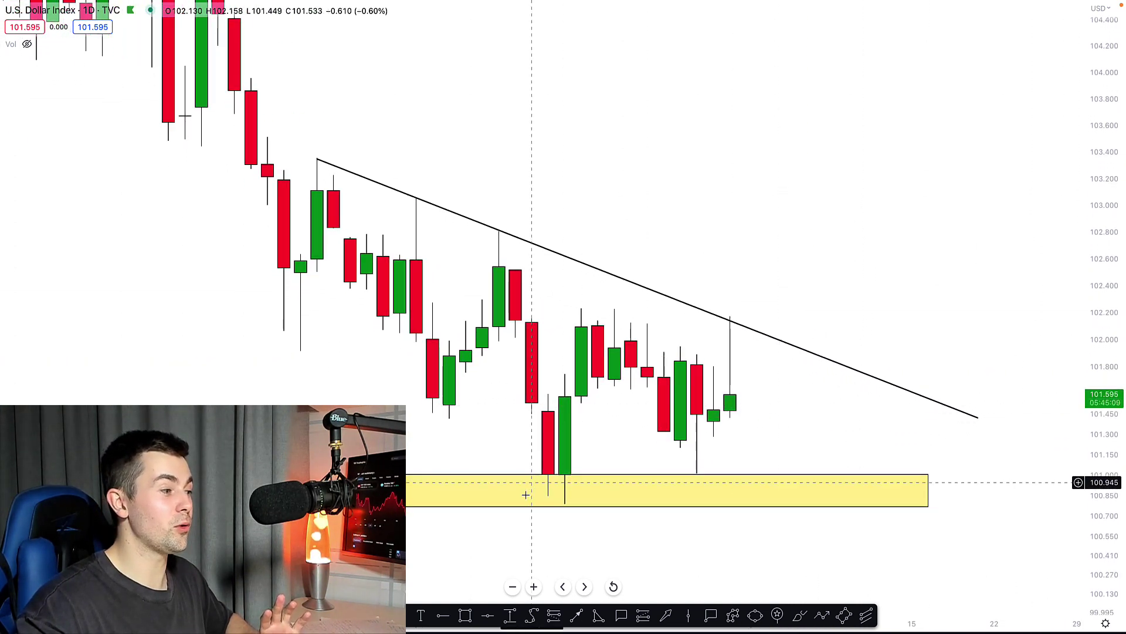
left_click(466, 615)
left_click(498, 308)
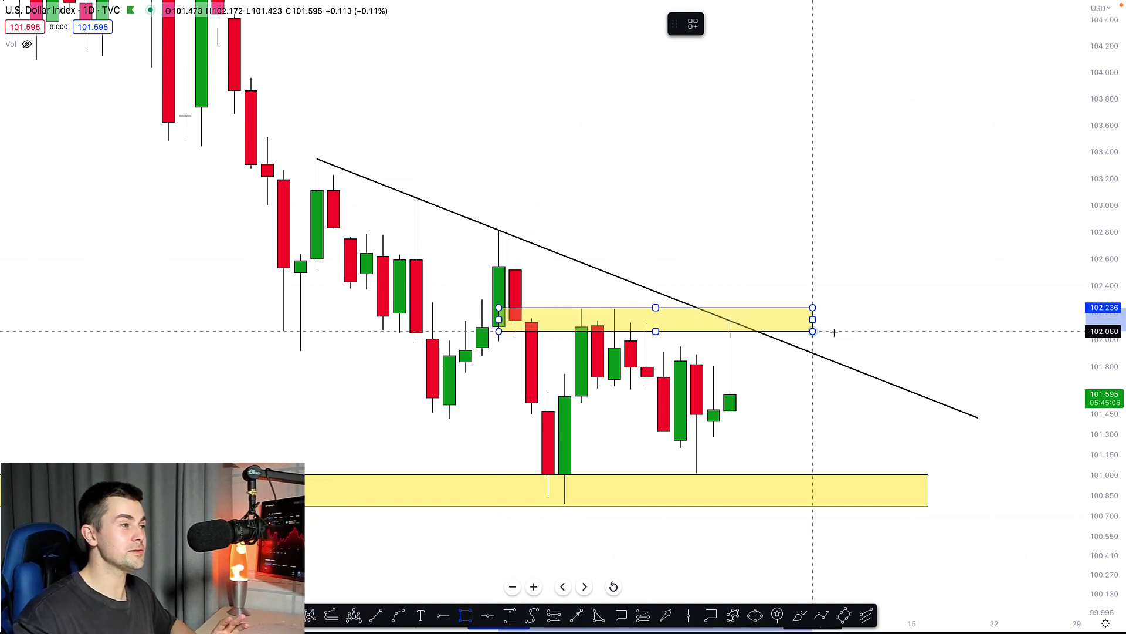
left_click(857, 327)
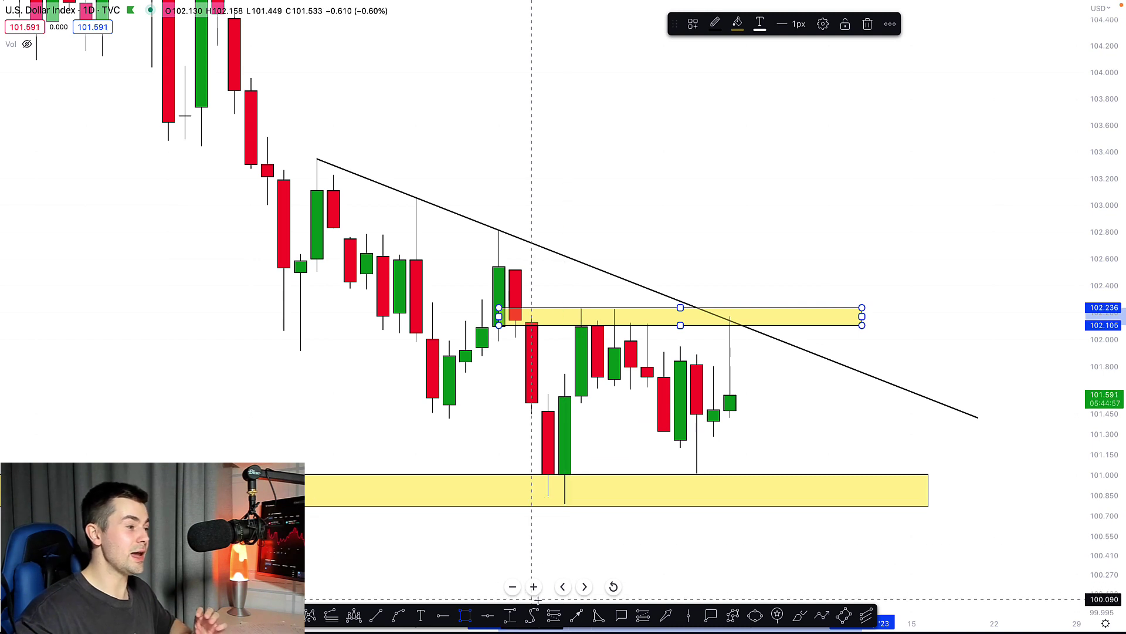
Draw a curve from 101.988 to 101.730 around the first low, bending it down to about 100.6 below the support zone.
left_click(401, 617)
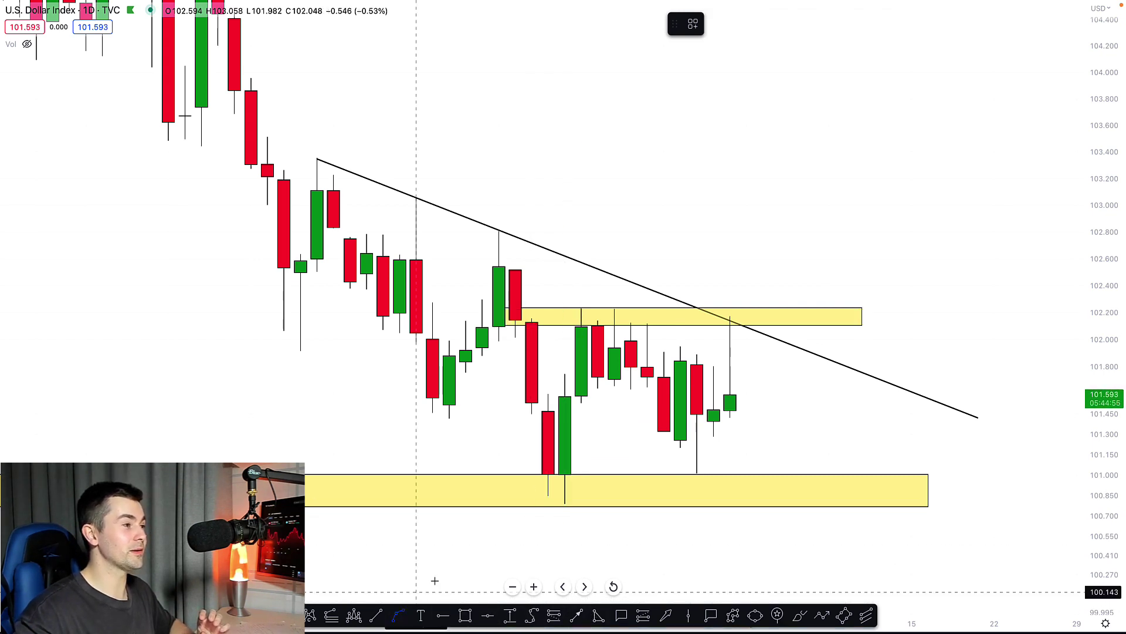
left_click(499, 341)
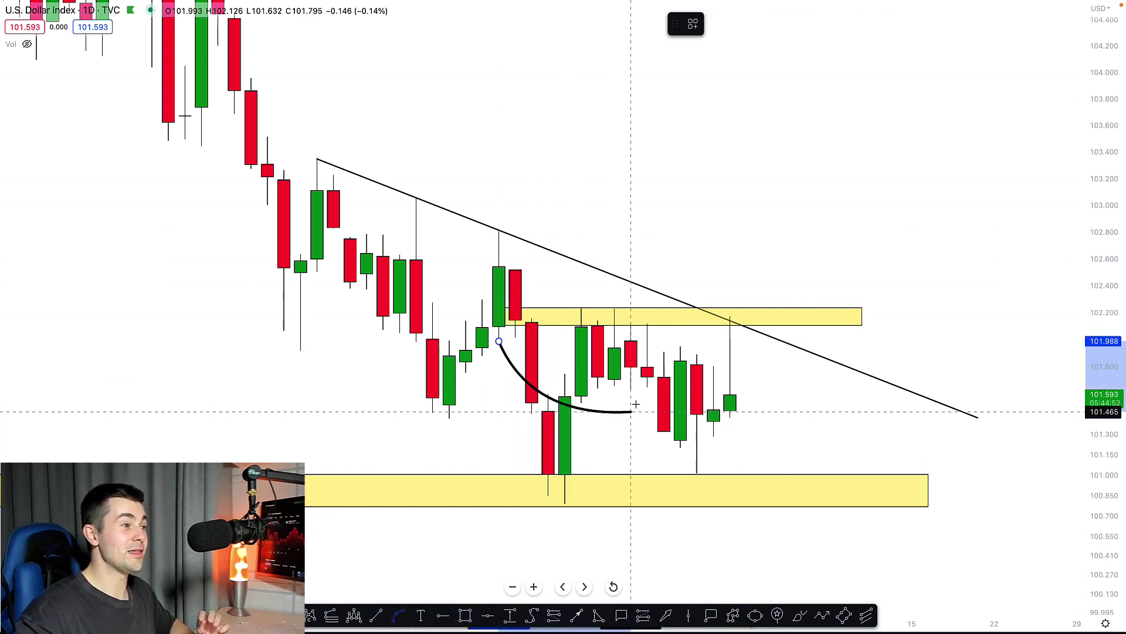
left_click(631, 375)
left_click_drag(565, 380, 548, 530)
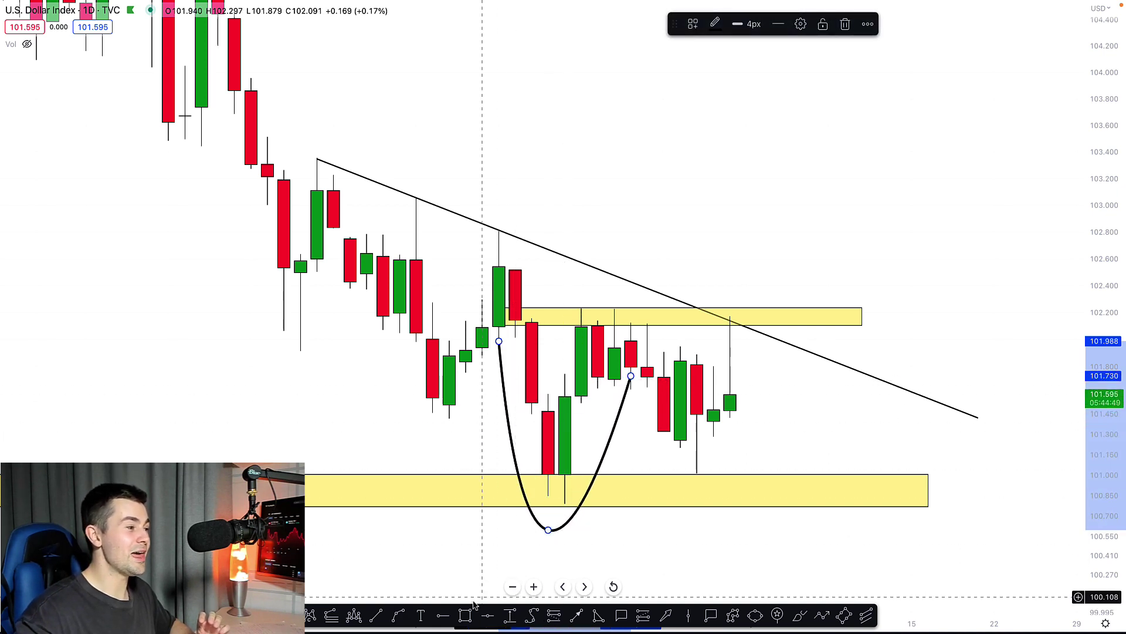
Draw a second curve from the first curve's end at 101.730 to 101.834, bending it down into the support zone at about 100.85.
left_click(399, 614)
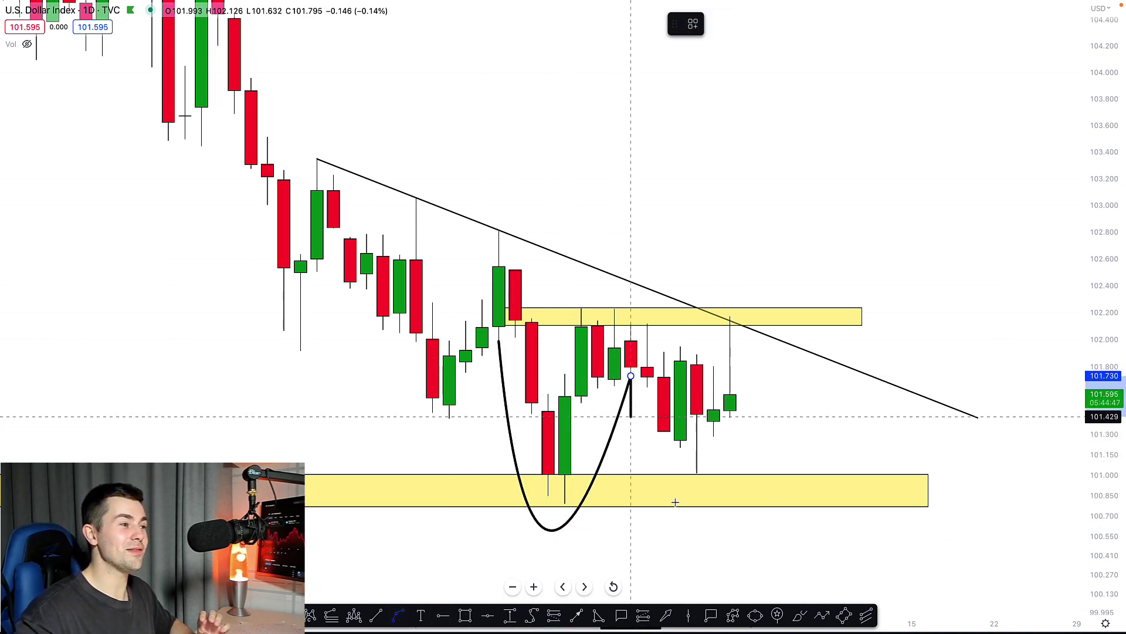
left_click(631, 375)
left_click(763, 362)
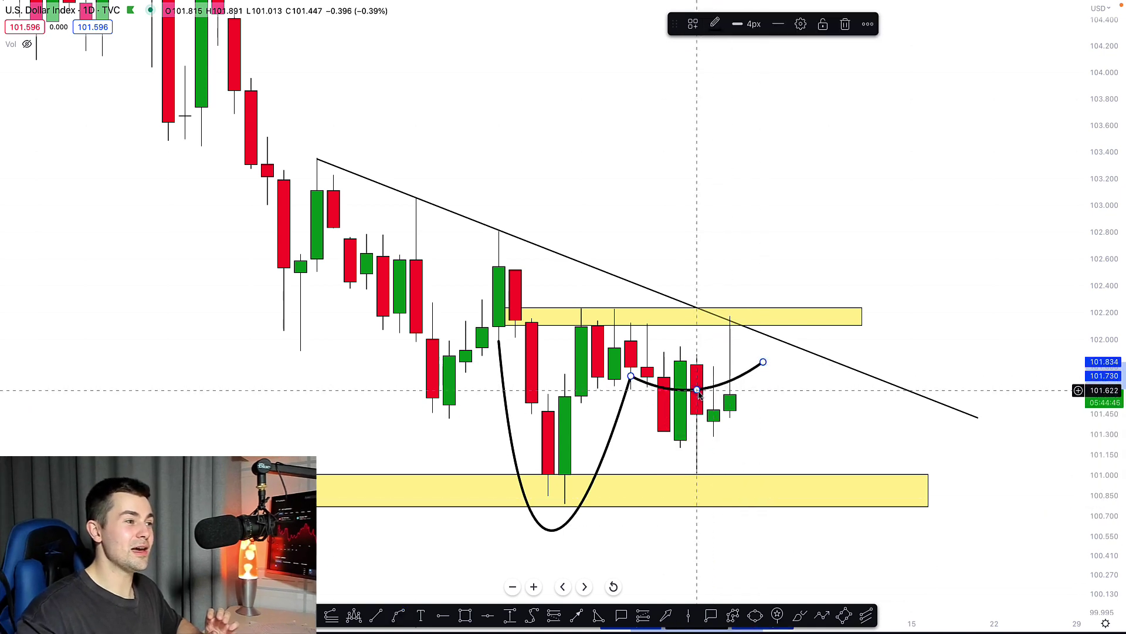
left_click_drag(697, 390, 701, 498)
left_click(768, 434)
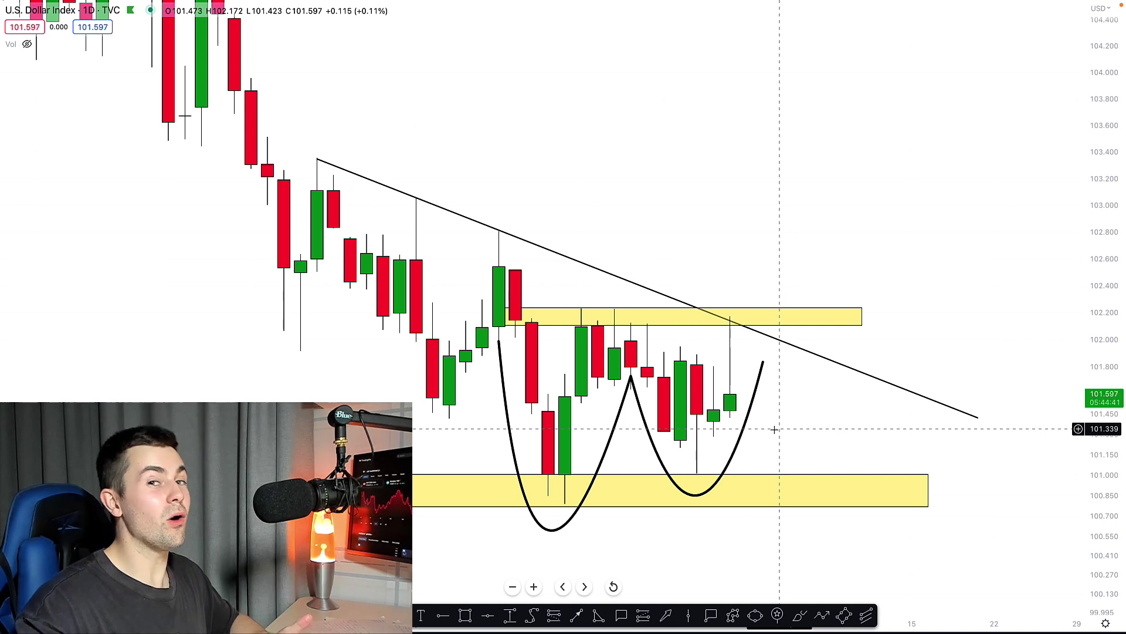
left_click_drag(785, 427, 783, 418)
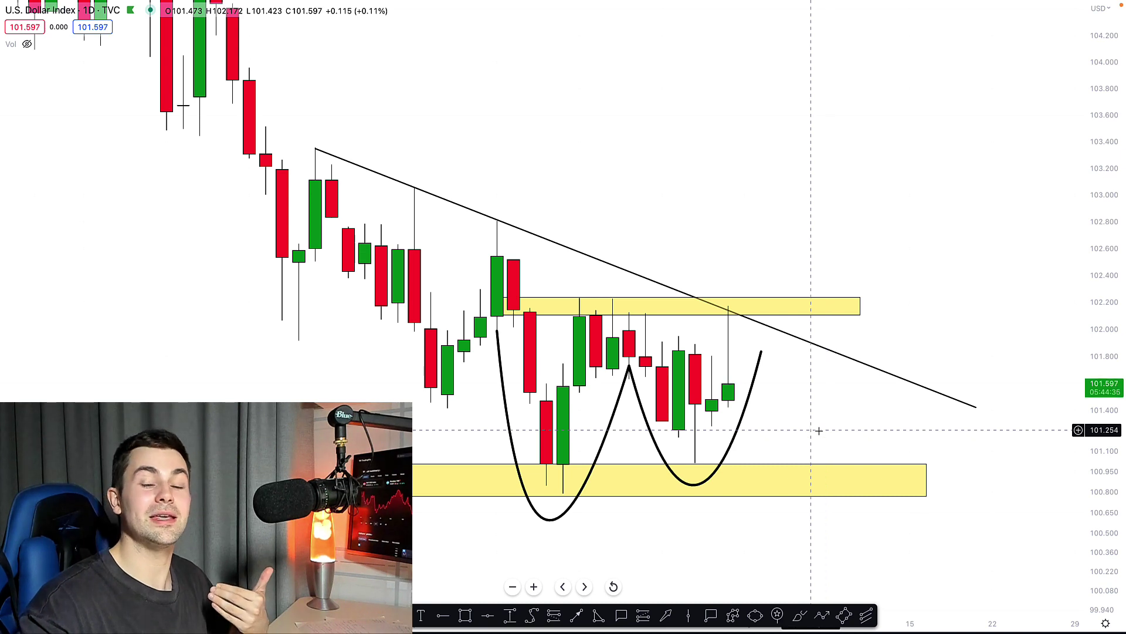
Switch the chart to the 4-hour interval and frame both curves with the support and resistance zones.
left_click(726, 498)
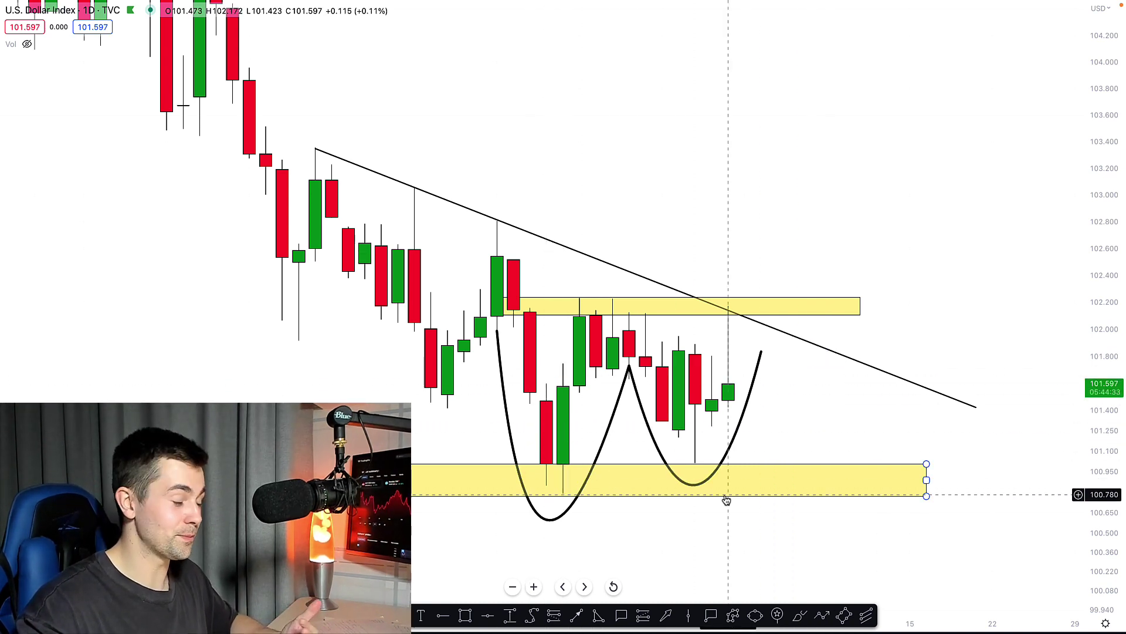
type("4")
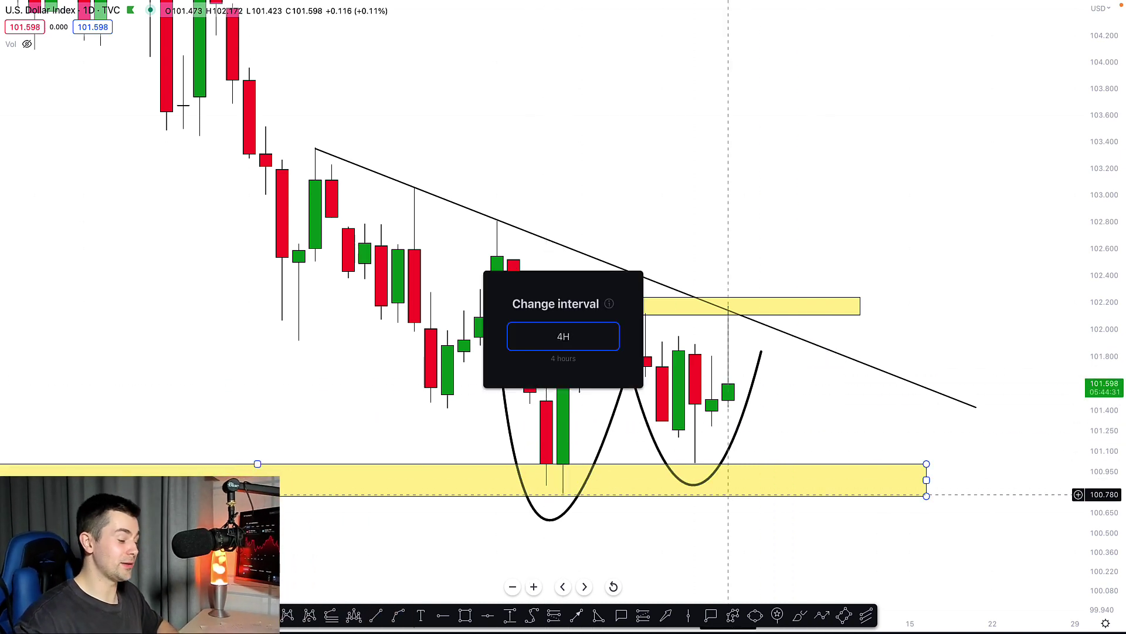
type("H")
key("Return")
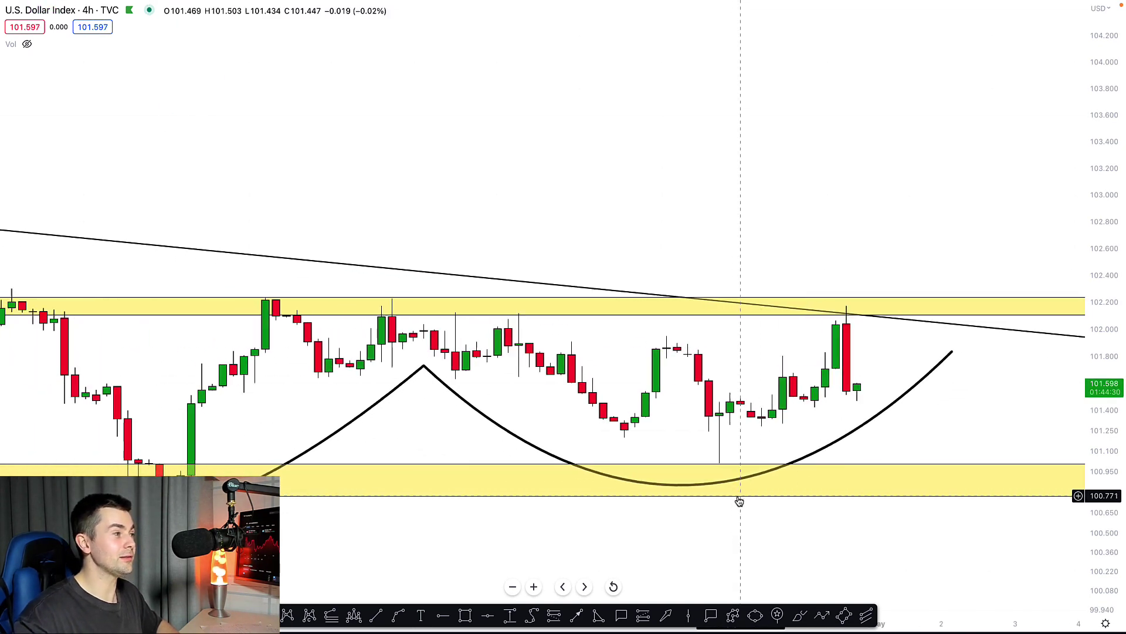
scroll(739, 502, "down", 5)
left_click_drag(1103, 521, 1065, 363)
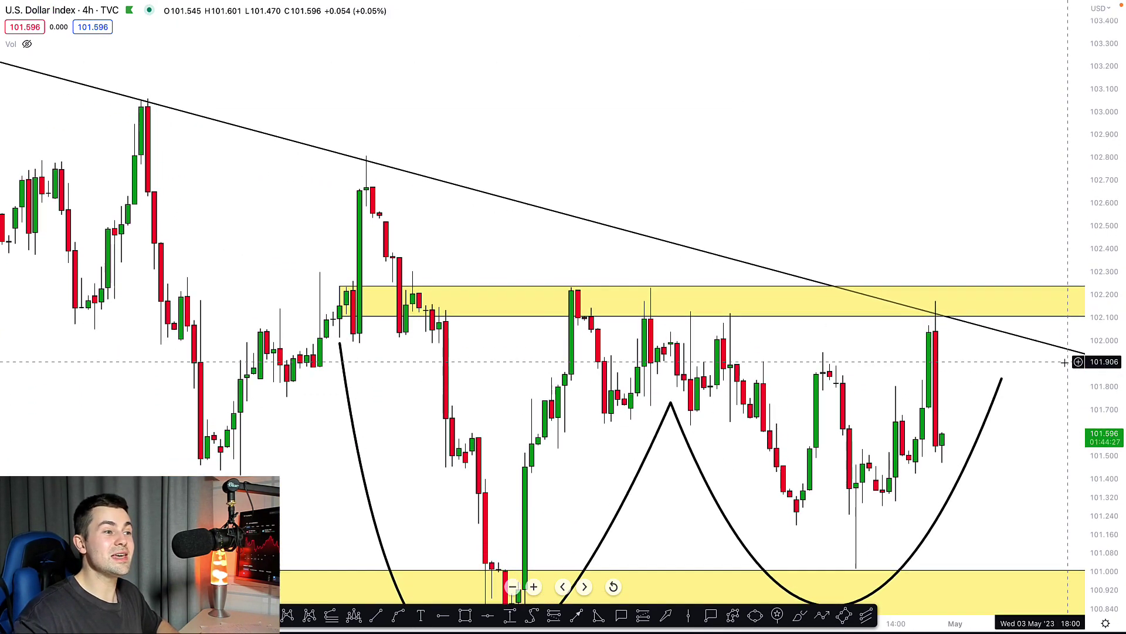
left_click_drag(996, 501, 914, 403)
scroll(915, 422, "down", 3)
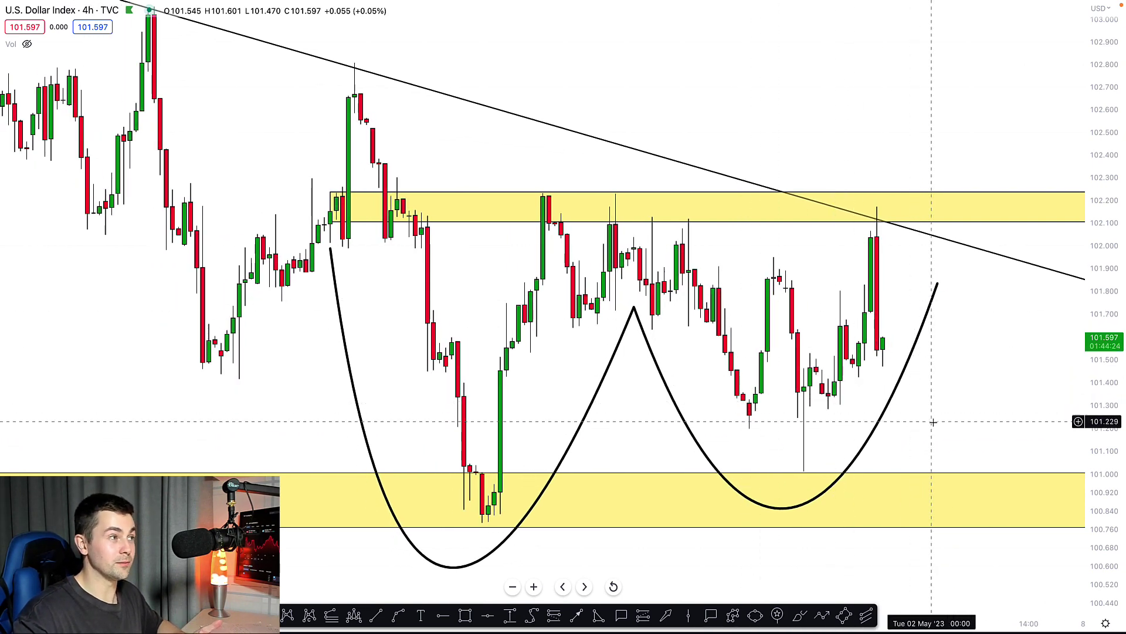
Draw a falling wedge with an upper line from 102.231 to 101.469 and a lower line from 101.714 to 100.720.
left_click_drag(934, 422, 871, 419)
left_click(376, 615)
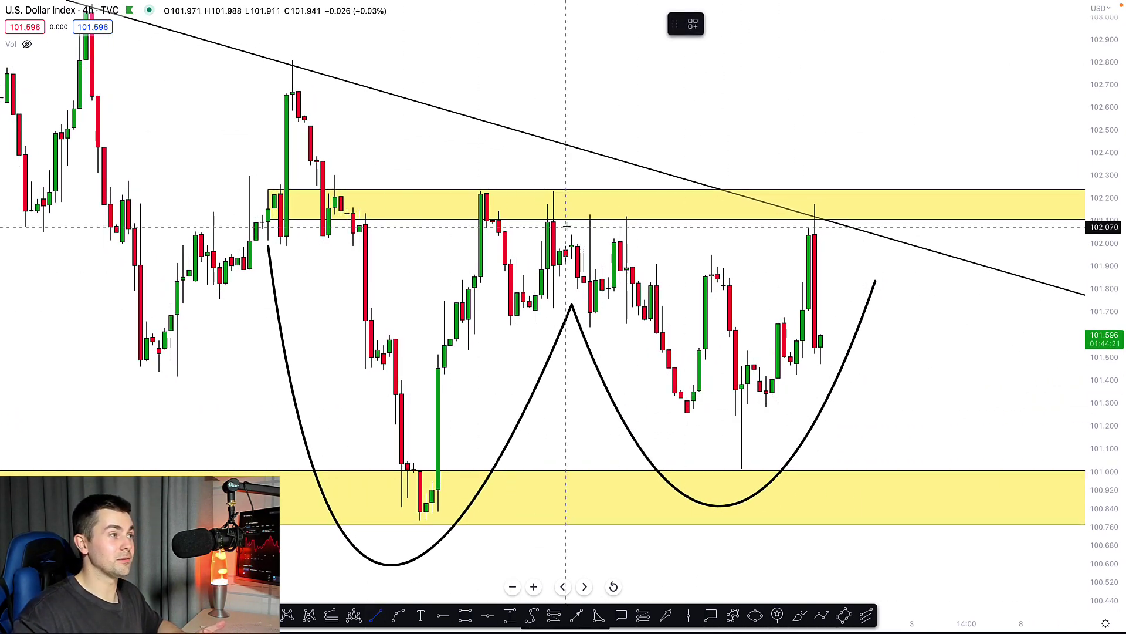
left_click(553, 190)
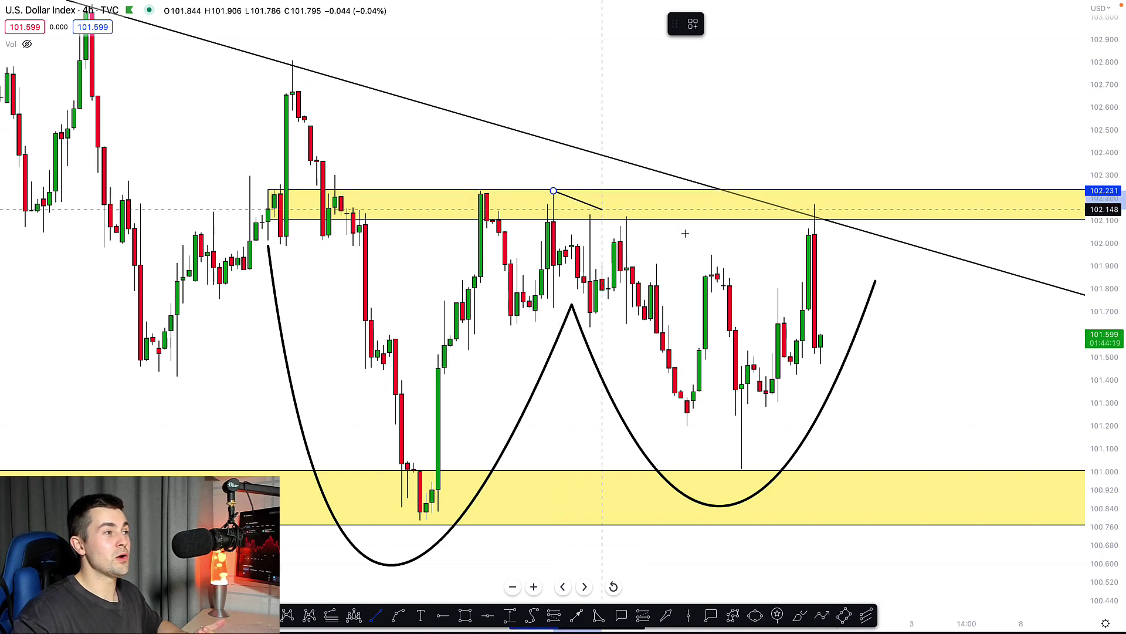
left_click(984, 364)
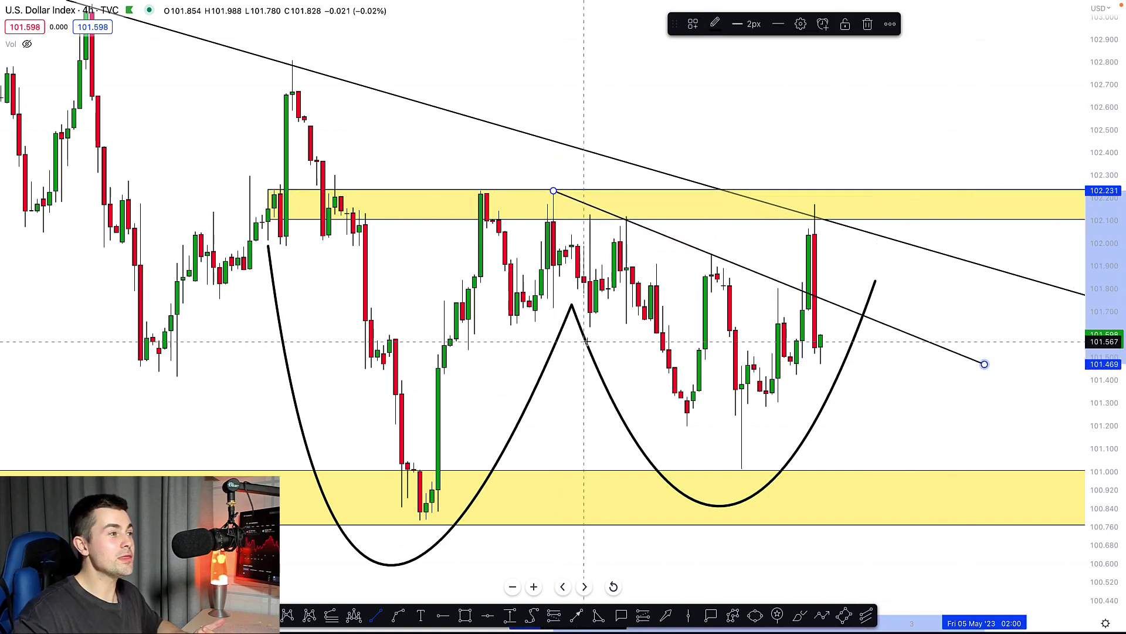
left_click(553, 308)
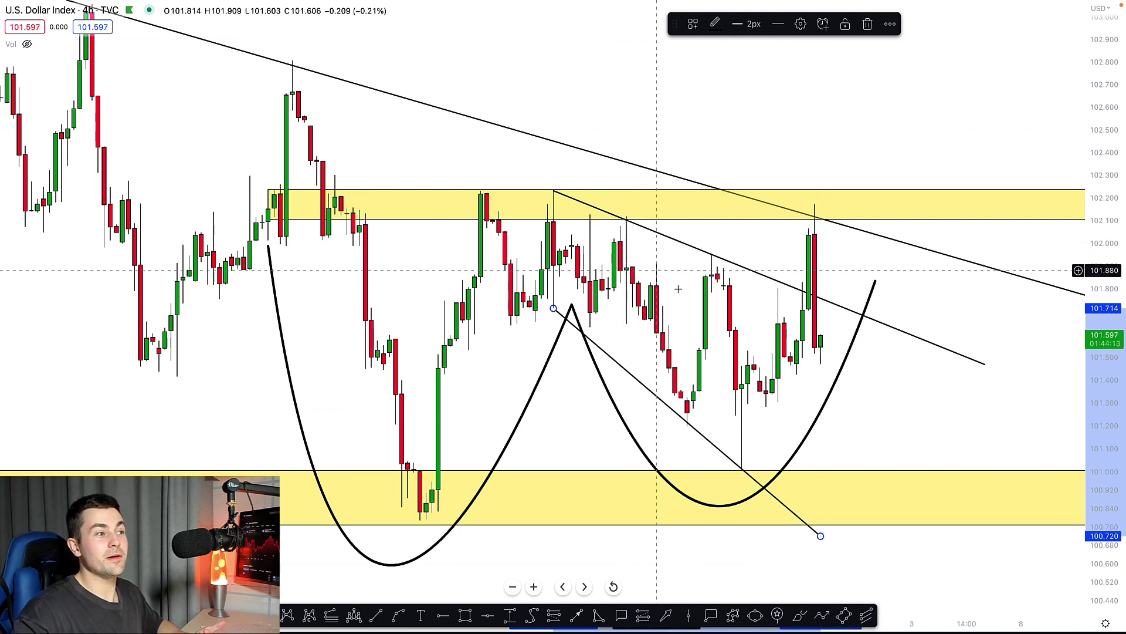
left_click_drag(840, 414, 833, 413)
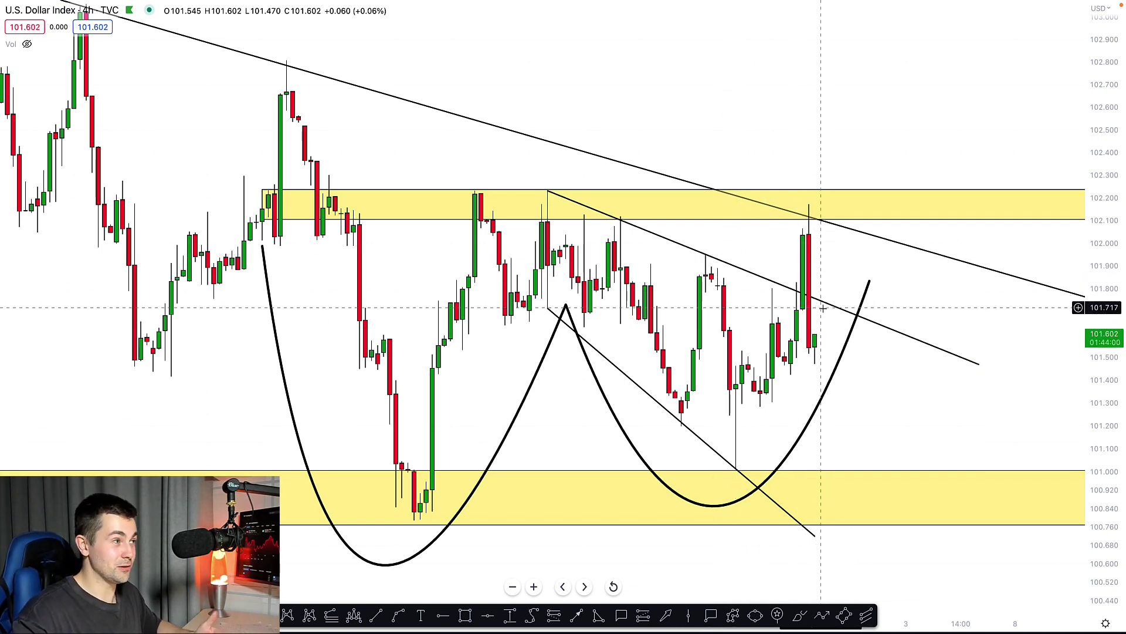
Switch the chart back to the daily interval and frame the double-bottom curves and trend lines.
type("1d")
key("Return")
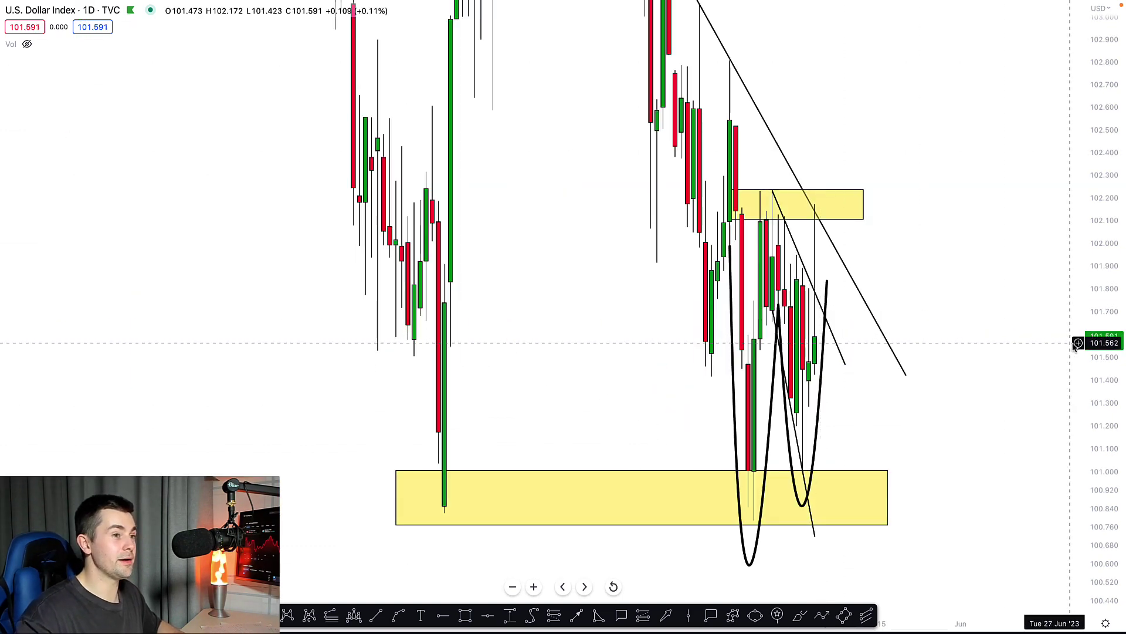
left_click_drag(1113, 305, 1109, 490)
scroll(860, 389, "up", 5)
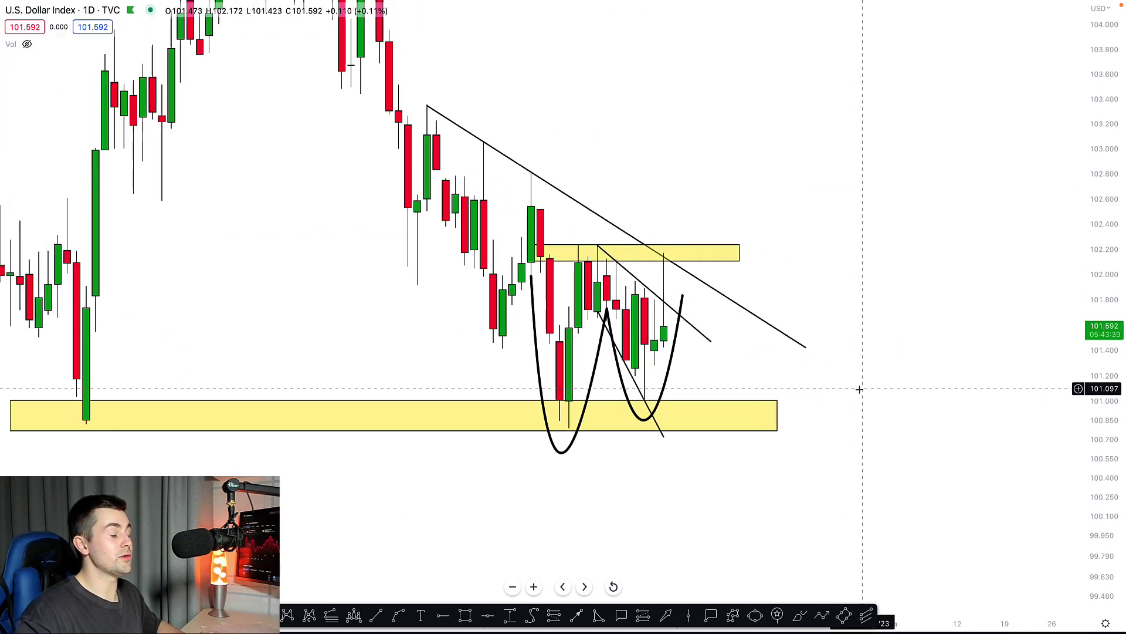
scroll(860, 389, "up", 2)
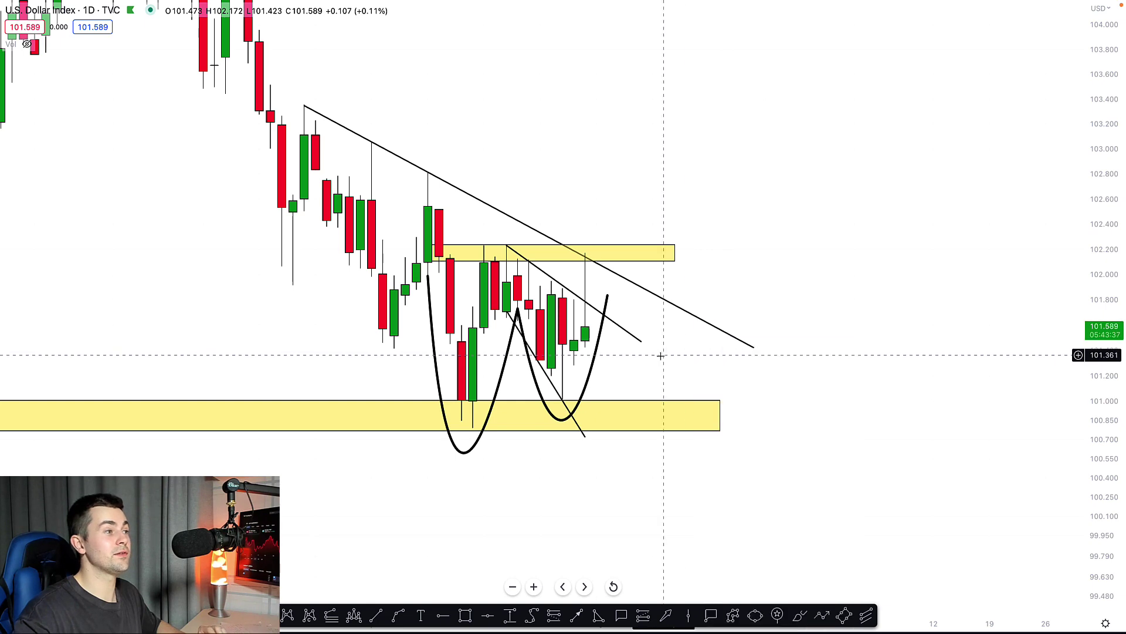
left_click_drag(684, 362, 813, 403)
scroll(816, 403, "up", 2)
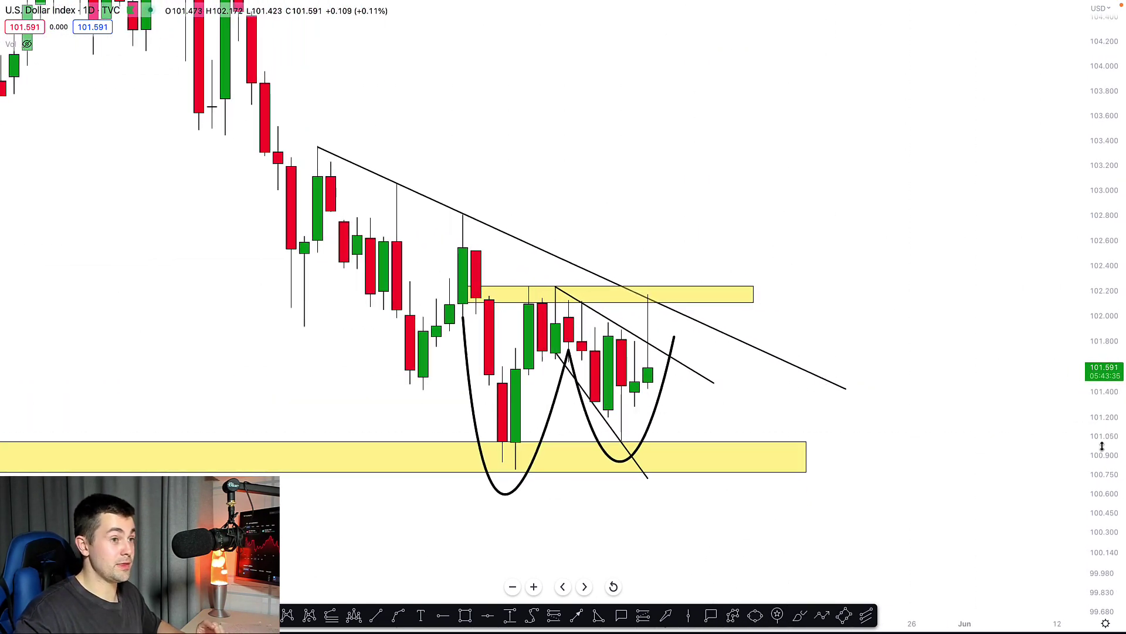
Draw connected arrows from 101.845 up to 102.374, down to 101.977 on the descending trend line, and up to 102.715.
left_click_drag(1101, 446, 1101, 422)
scroll(857, 406, "up", 3)
left_click_drag(667, 397, 774, 395)
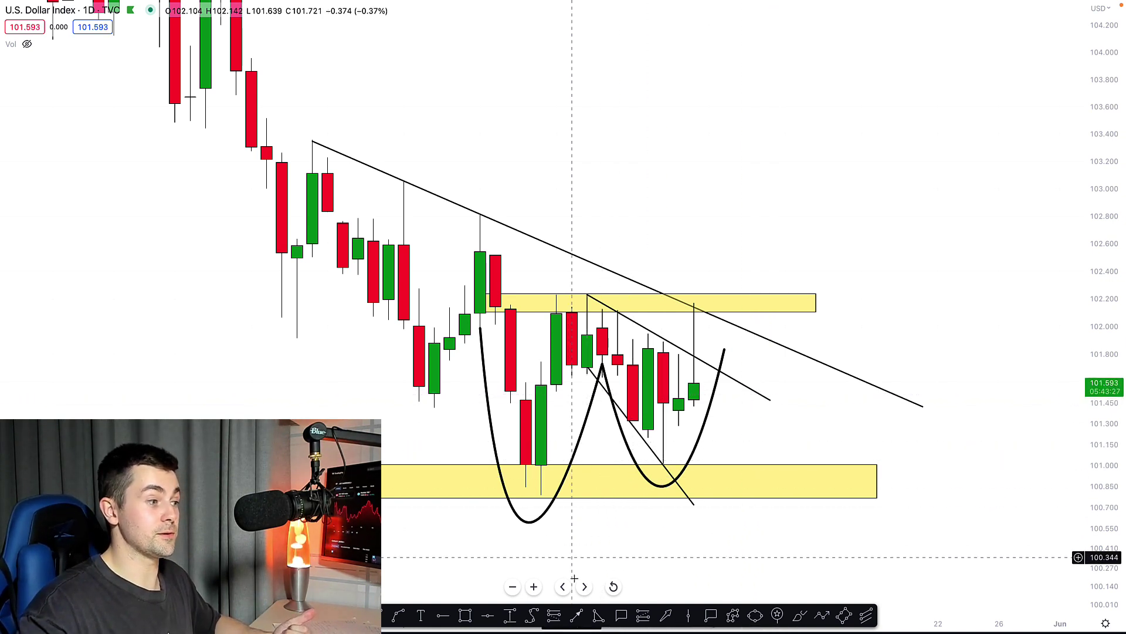
left_click(578, 614)
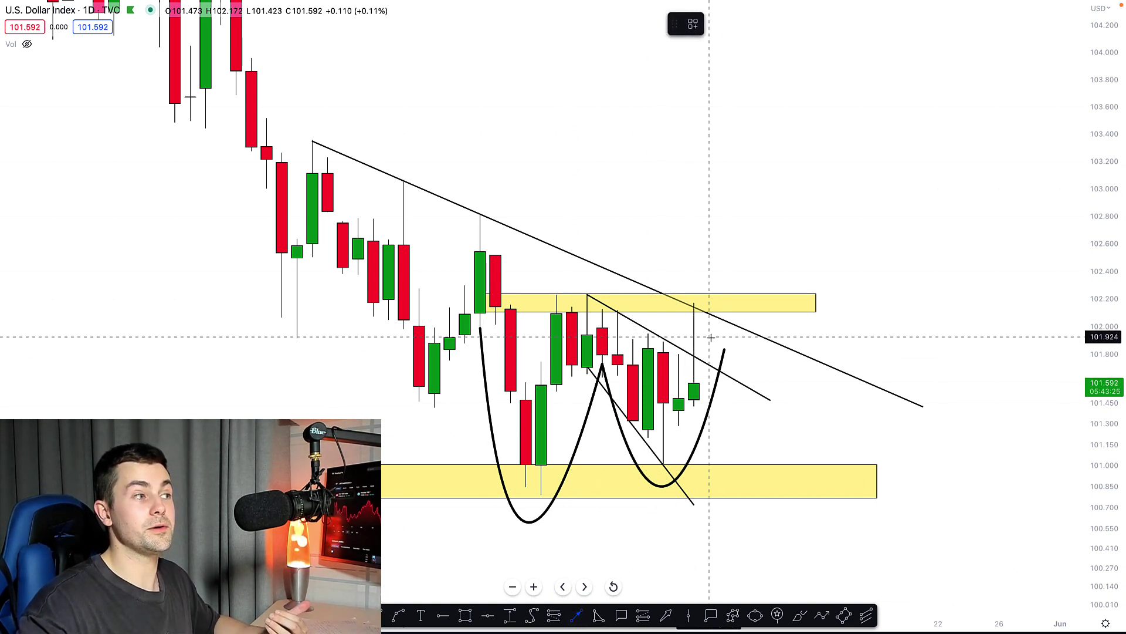
left_click(724, 275)
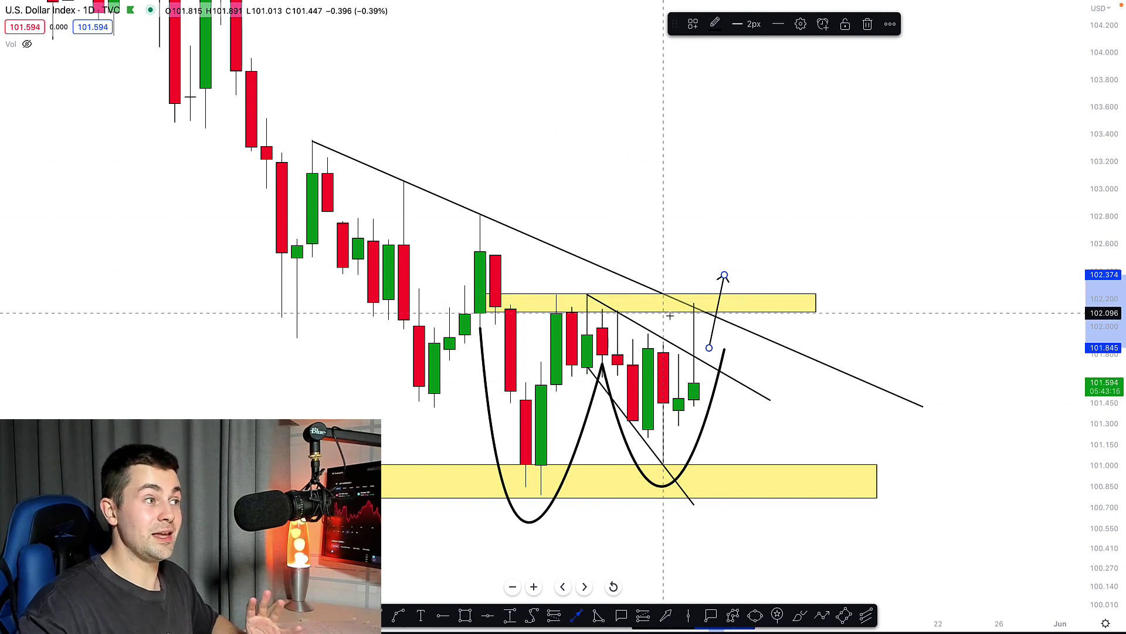
left_click(724, 276)
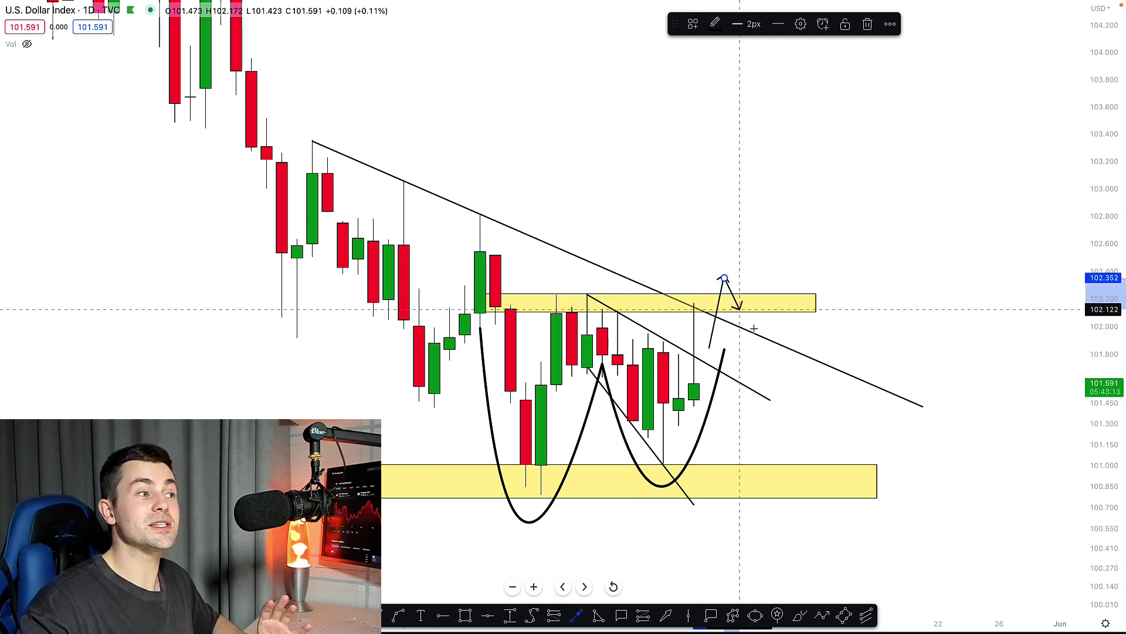
left_click(755, 328)
left_click(770, 228)
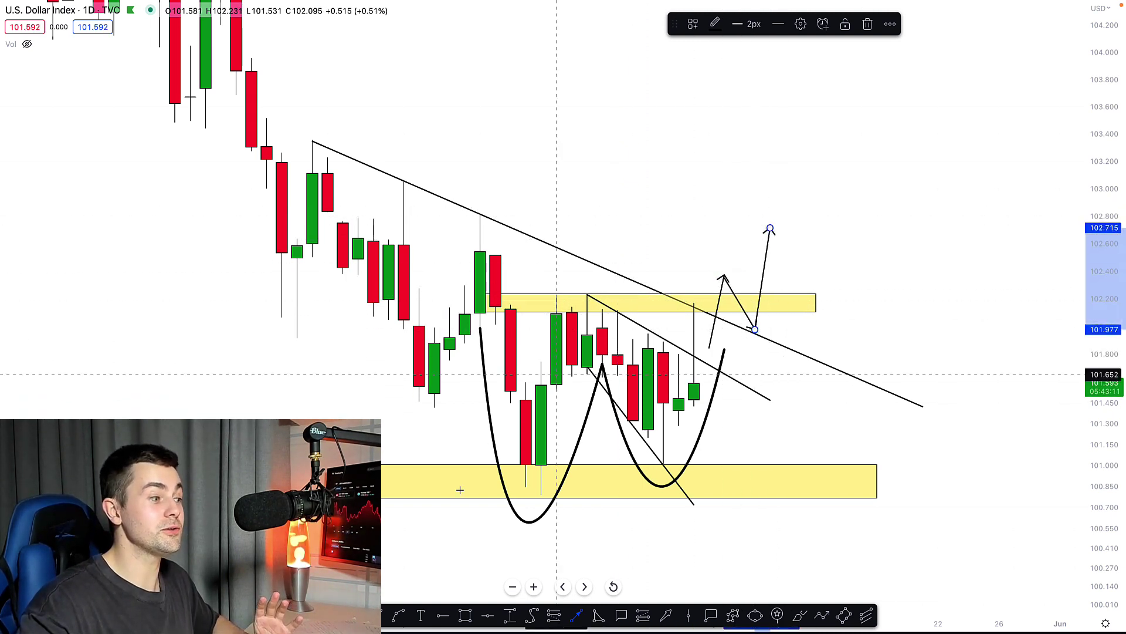
Draw a resistance zone from 102.817 to 102.706 over the swing high, extending it past the last arrow's tip.
left_click(465, 615)
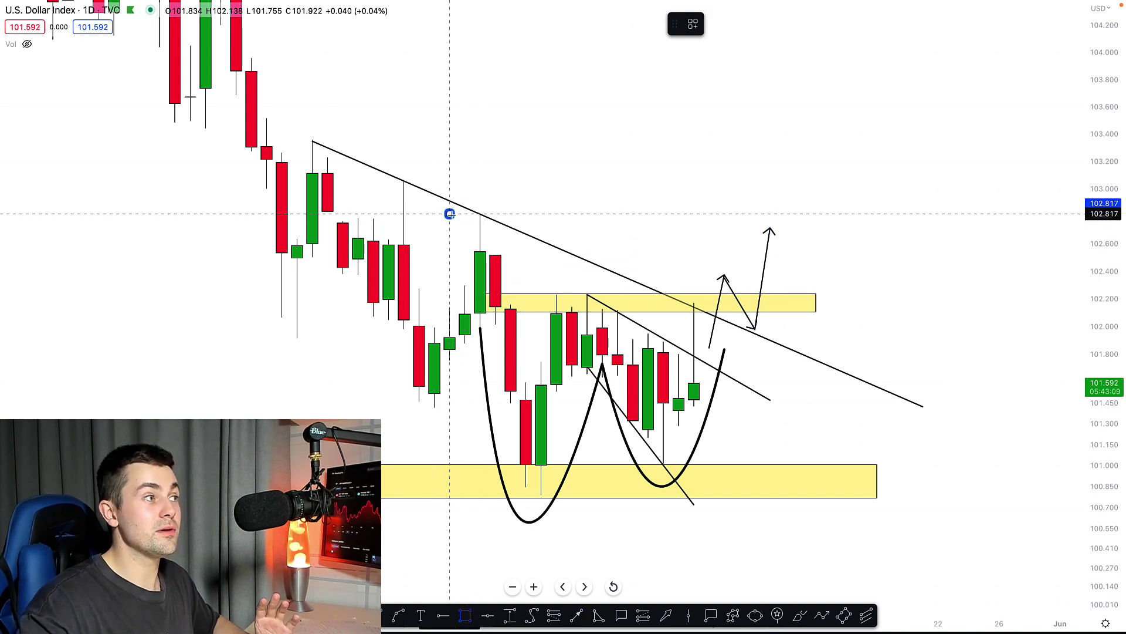
mouse_move(449, 214)
left_mouse_down()
mouse_move(847, 218)
mouse_move(861, 229)
left_mouse_up()
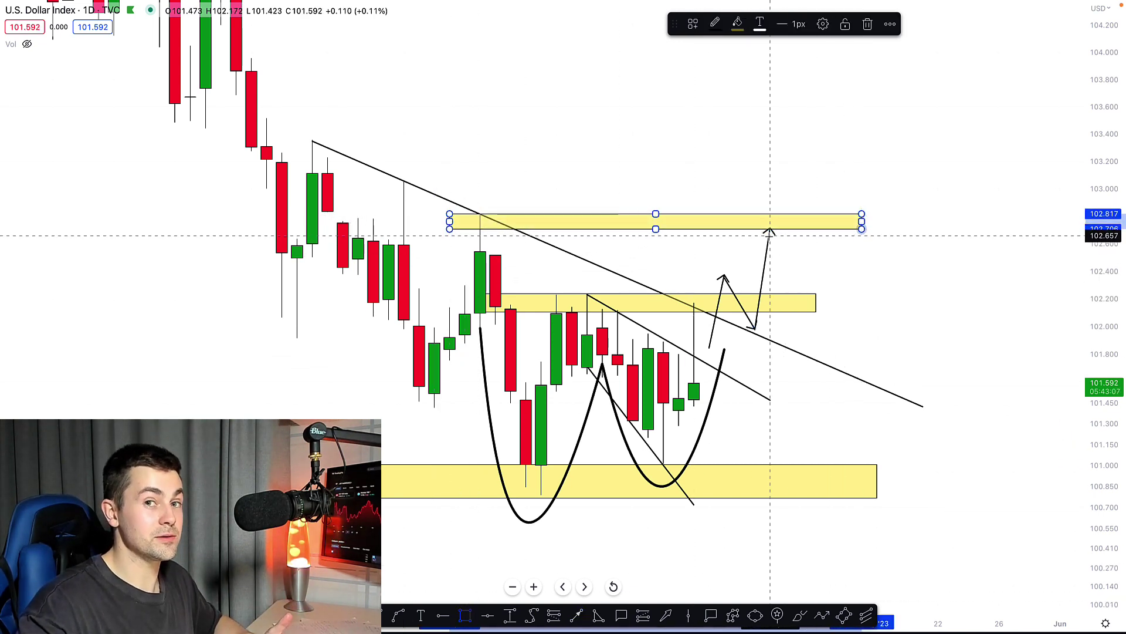
left_click(755, 615)
left_click(727, 262)
left_click(741, 344)
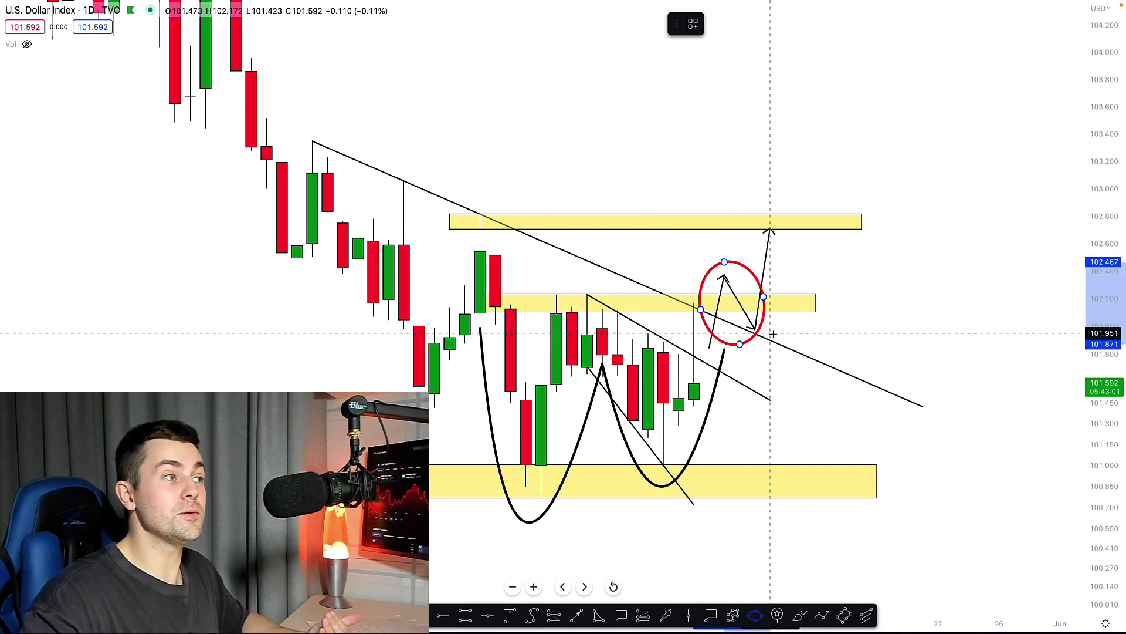
key("Escape")
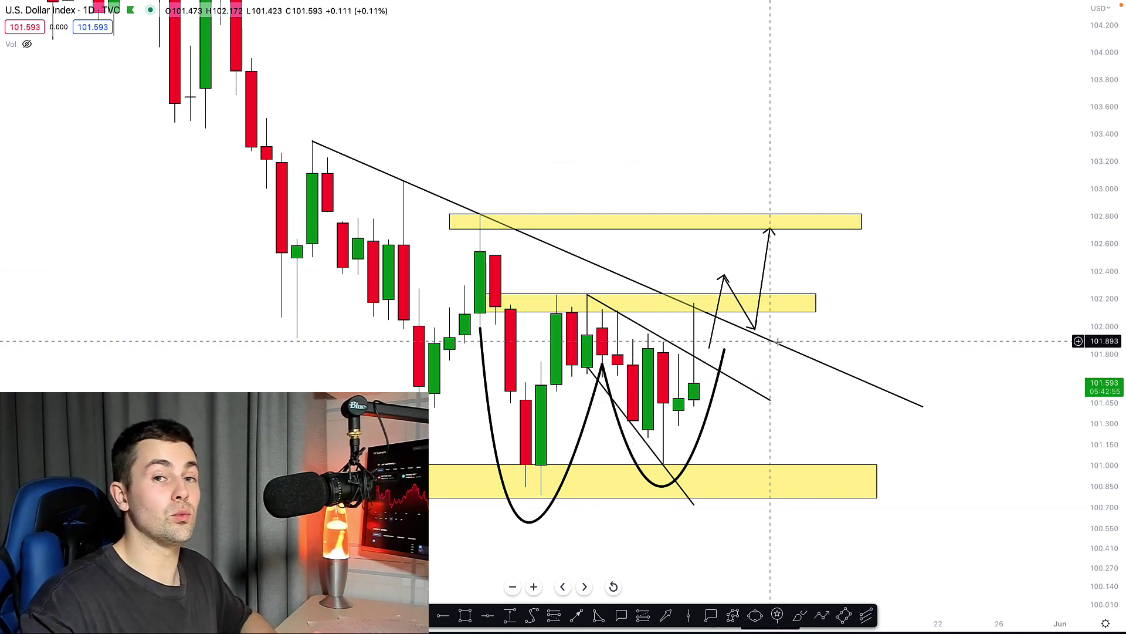
left_click_drag(920, 305, 922, 298)
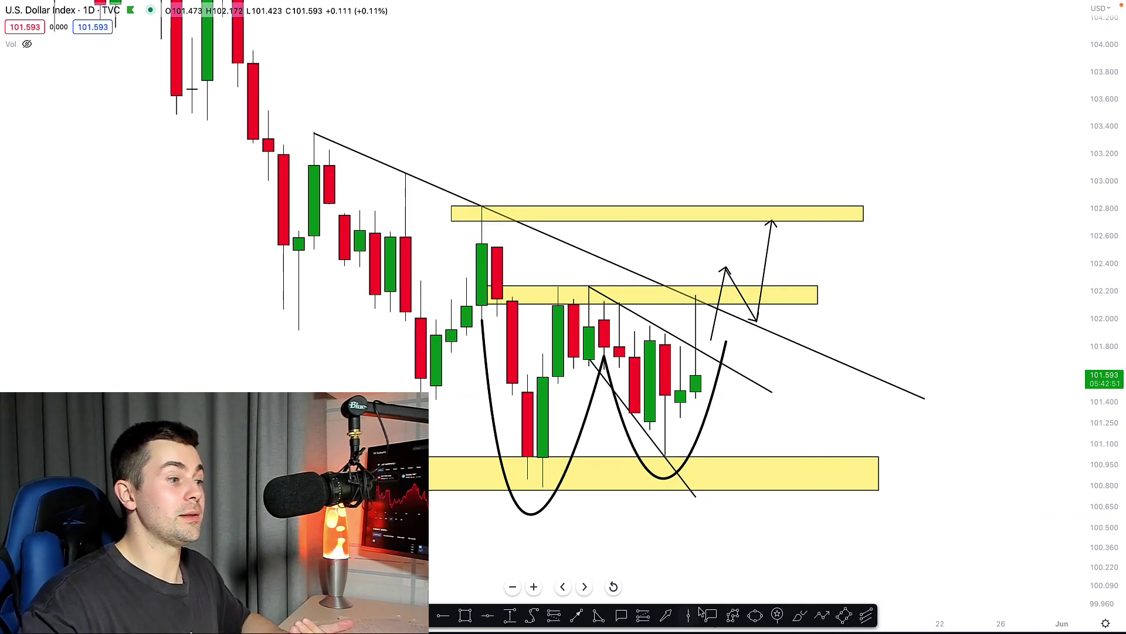
mouse_move(910, 232)
left_mouse_down()
mouse_move(845, 247)
mouse_move(757, 306)
left_mouse_up()
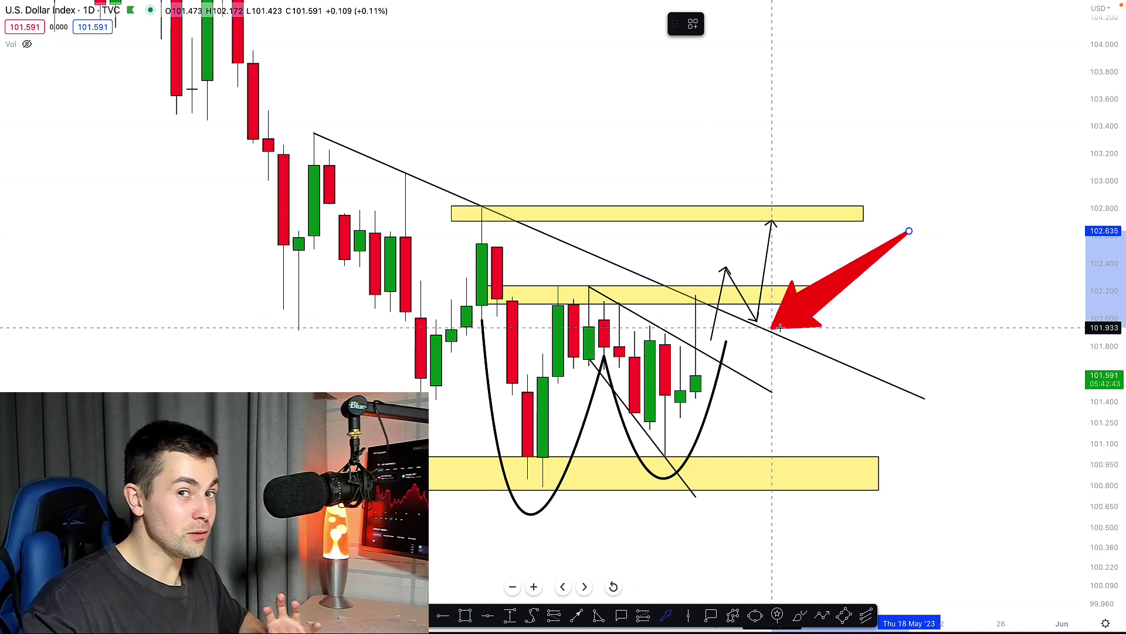
key("Escape")
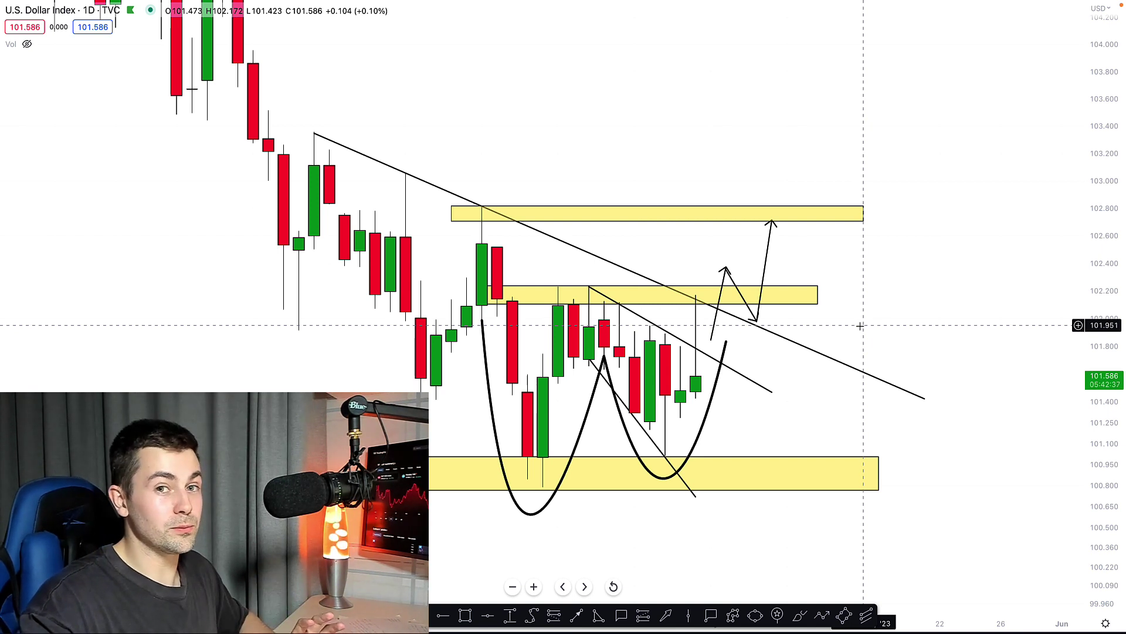
left_click(644, 281)
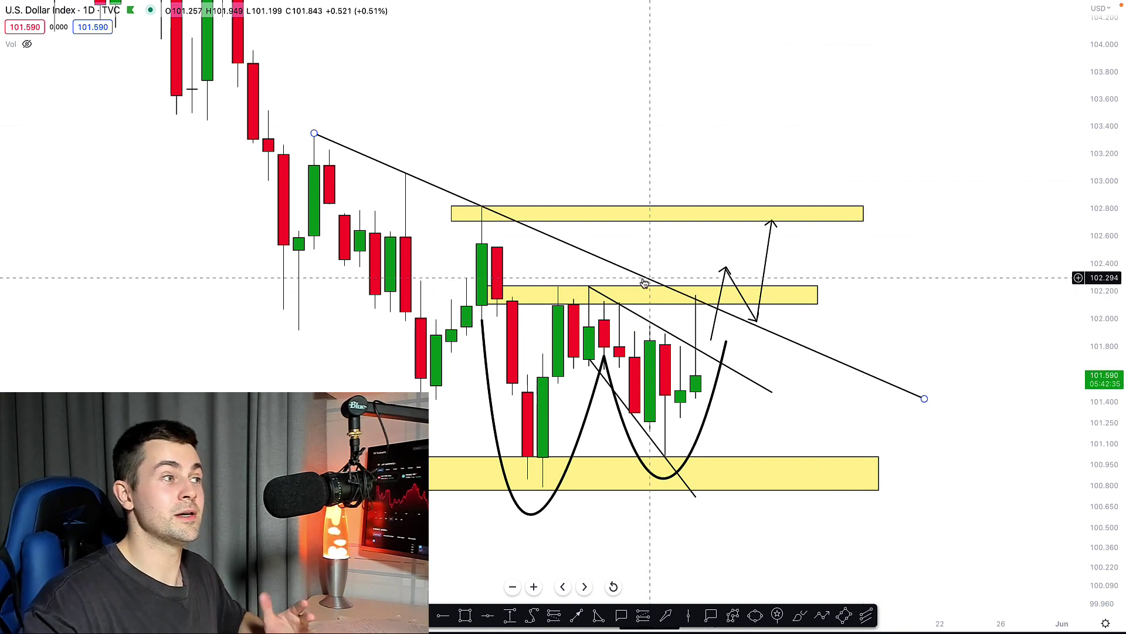
left_click(649, 285)
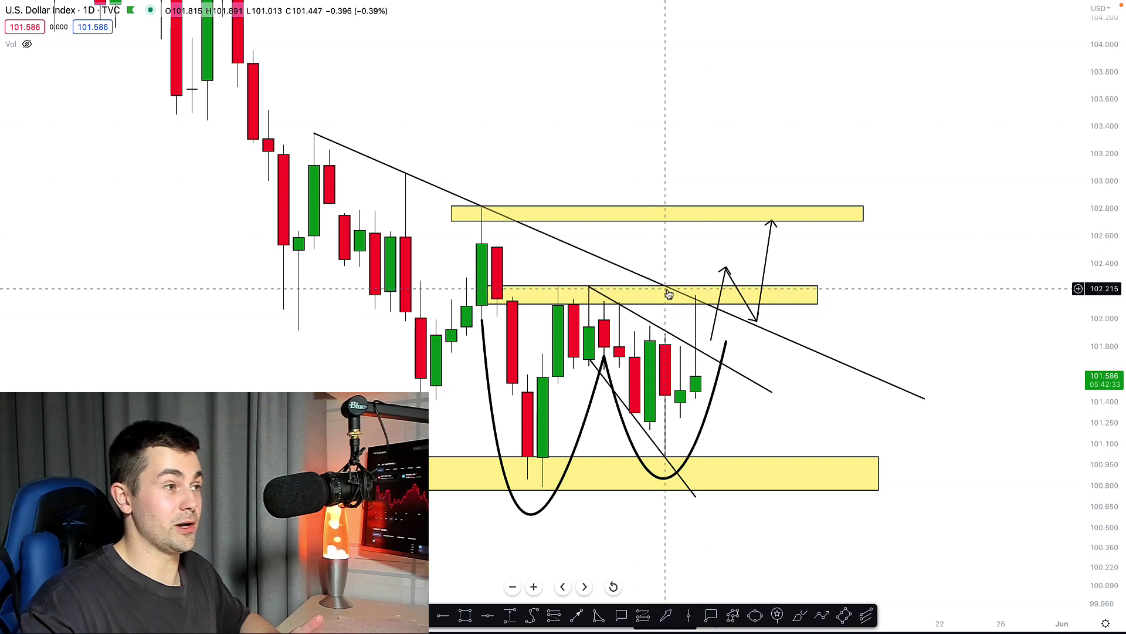
left_click(667, 615)
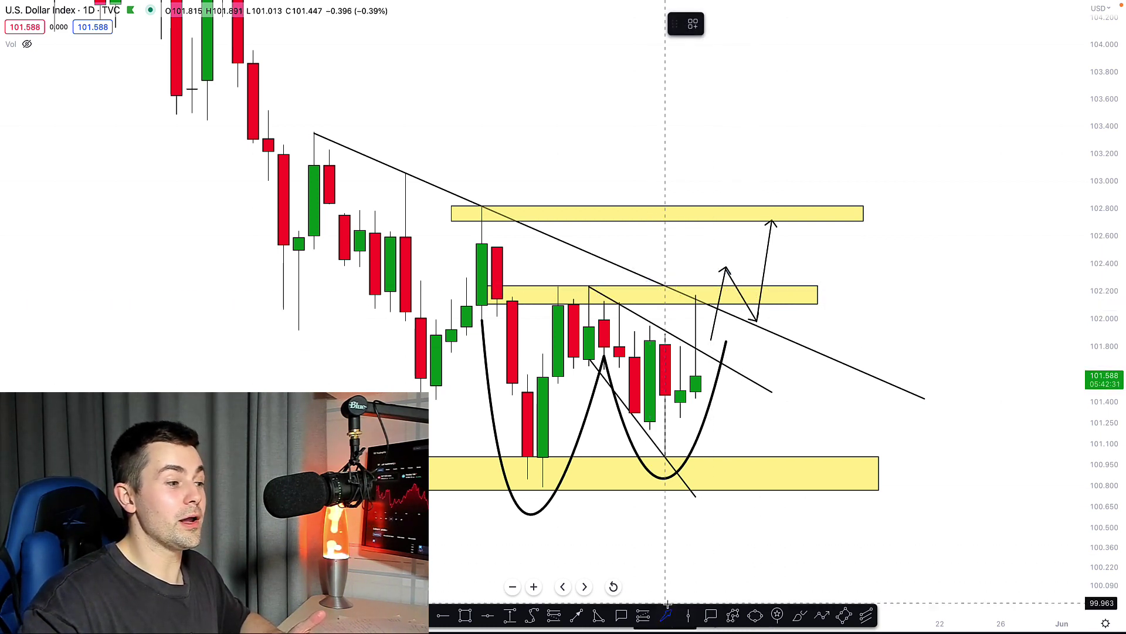
mouse_move(787, 419)
left_mouse_down()
mouse_move(760, 326)
mouse_move(700, 301)
left_mouse_up()
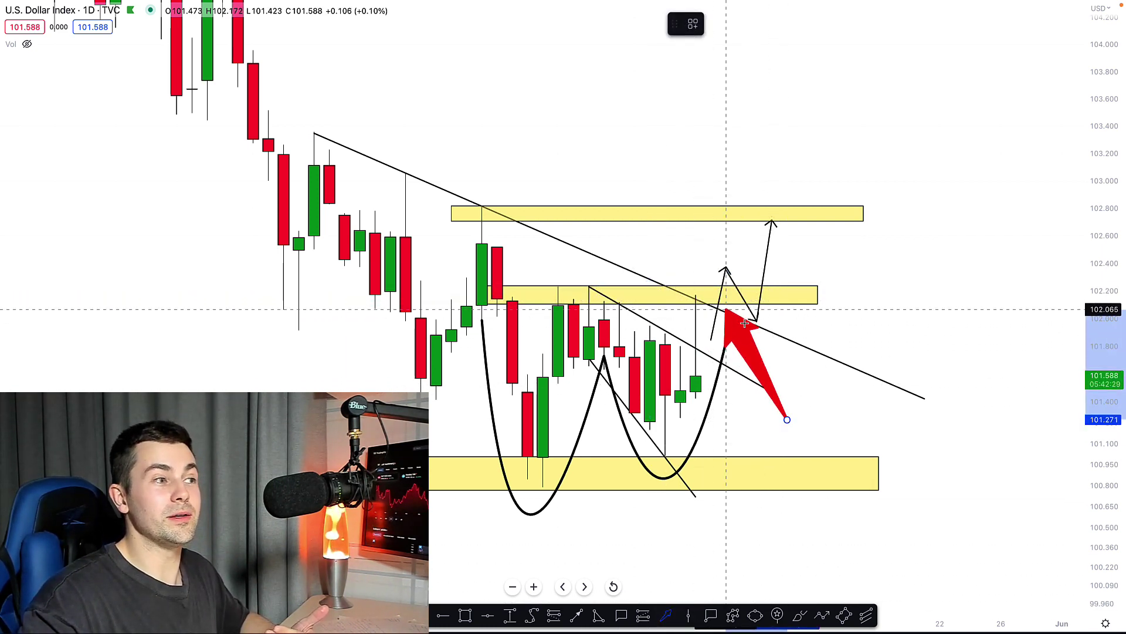
key("Escape")
Draw a triangle with corners at about 102.242, 101.823 and 102.193 between the 102.2 resistance zone and the descending trend line.
left_click(599, 615)
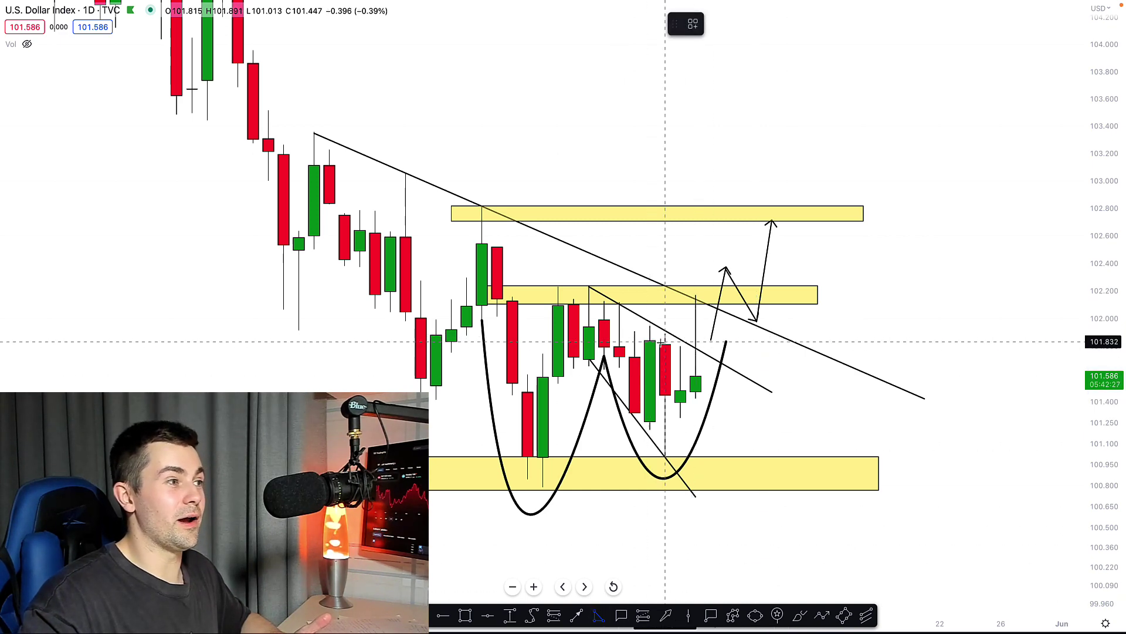
left_click(680, 285)
left_click(790, 343)
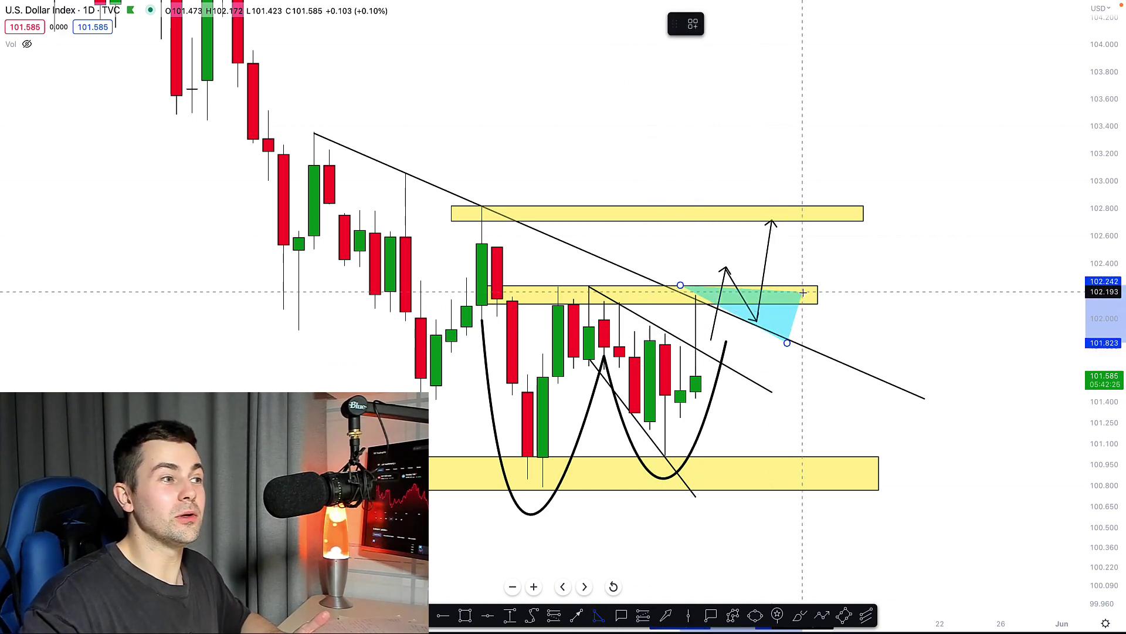
left_click(805, 292)
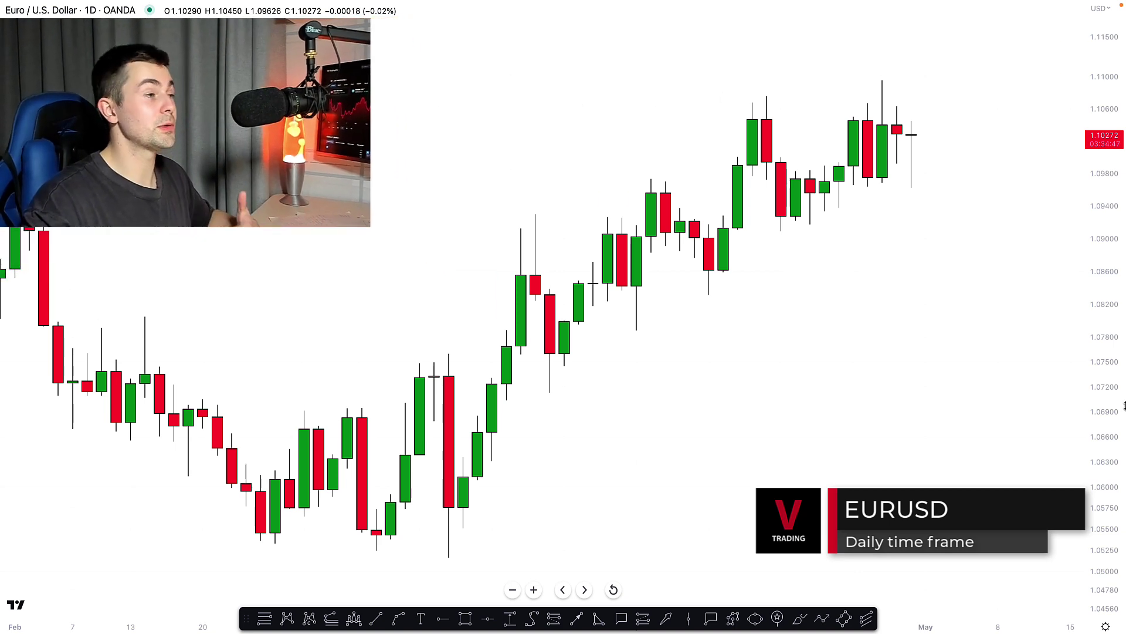
Frame the latest EUR/USD daily candles at a larger scale, leaving empty space above and after the last candle.
scroll(1012, 412, "up", 1)
scroll(1013, 412, "up", 1)
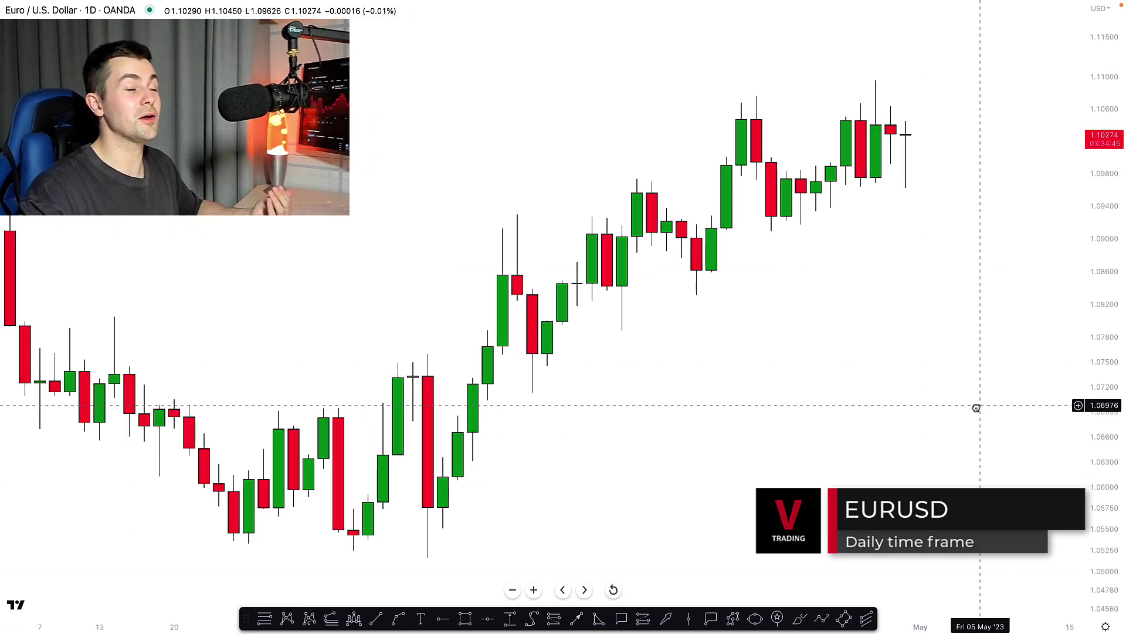
left_click_drag(976, 407, 940, 409)
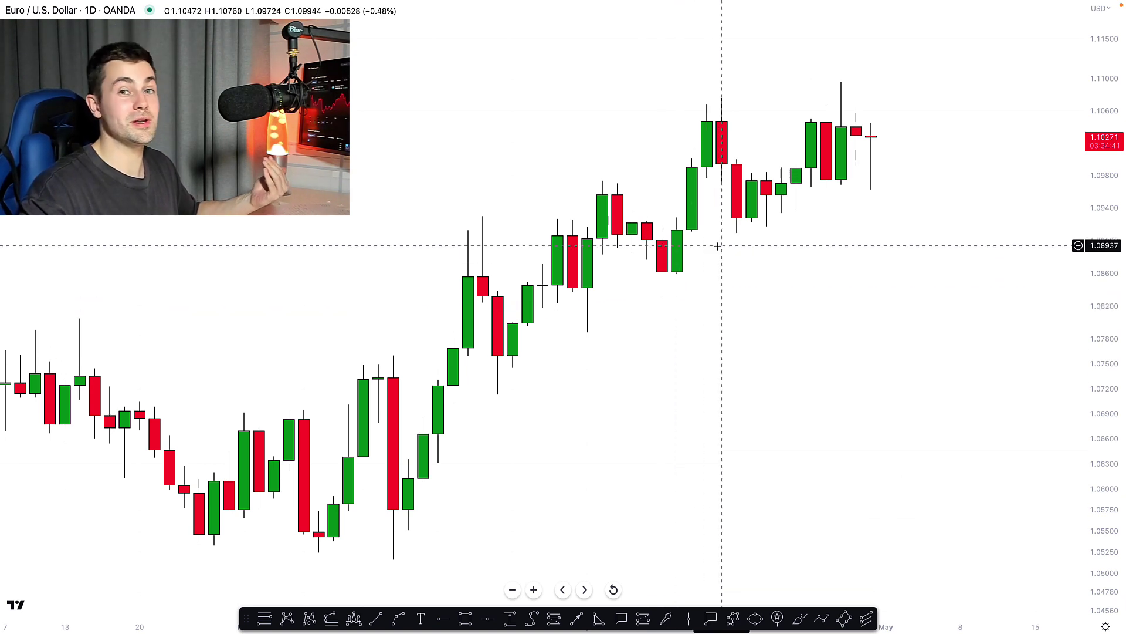
scroll(778, 317, "up", 3)
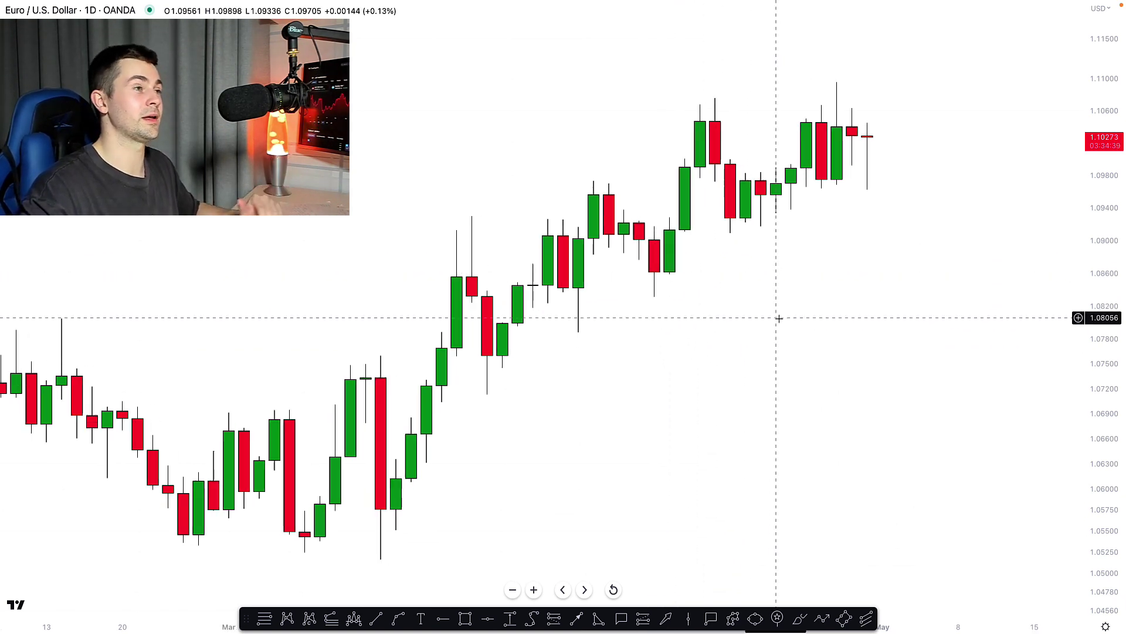
left_click_drag(854, 211, 848, 362)
left_click_drag(1119, 312, 1114, 358)
left_click_drag(918, 313, 864, 372)
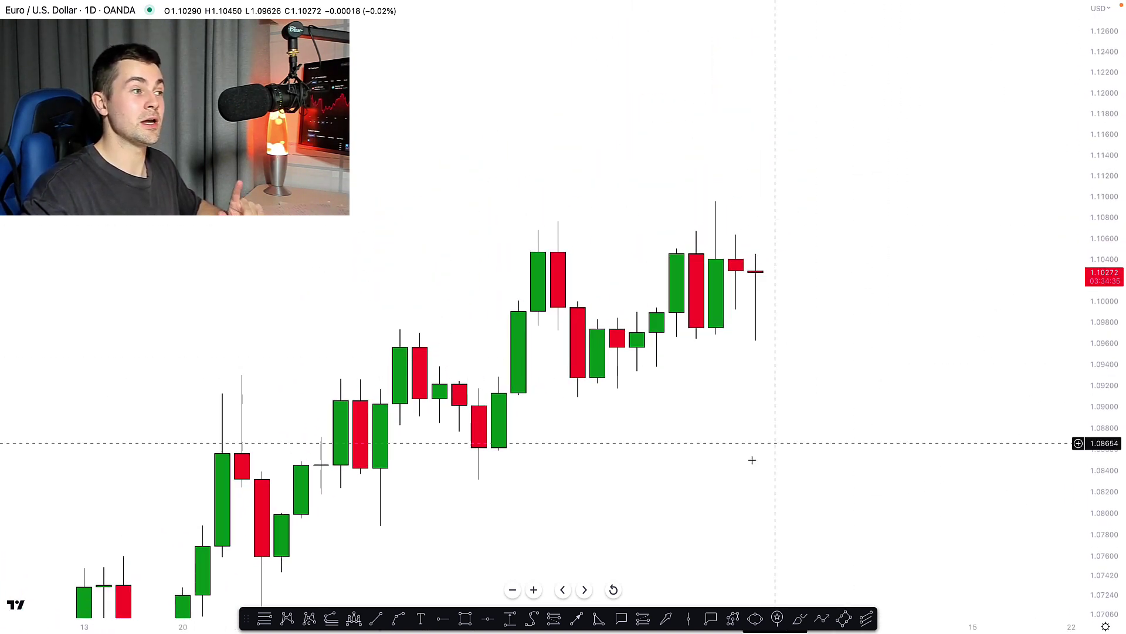
left_click(577, 616)
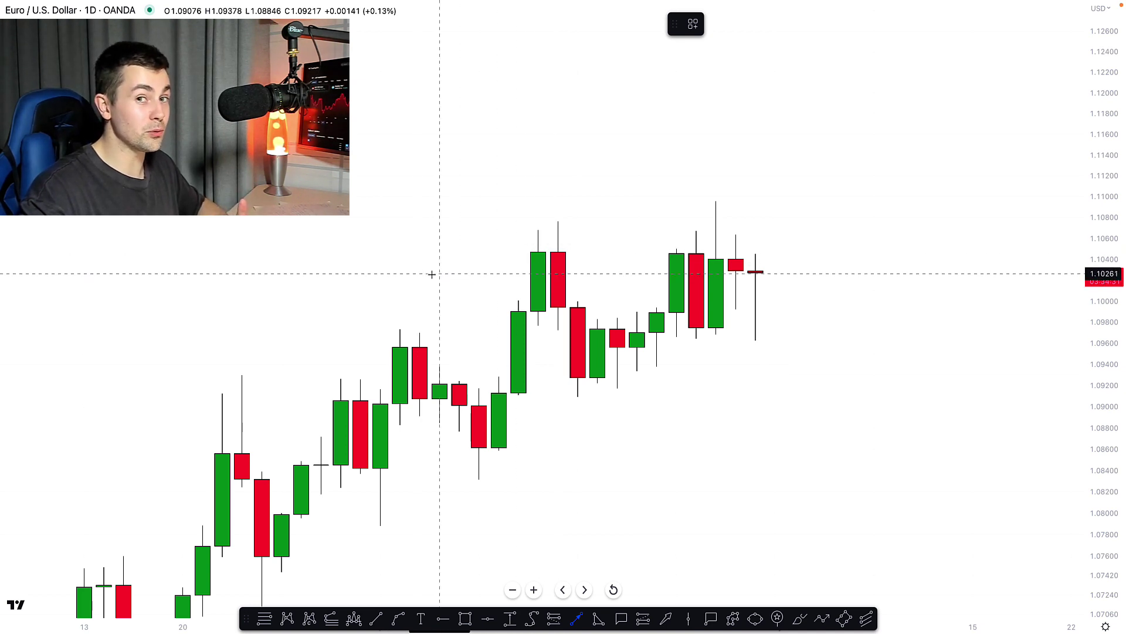
left_click(630, 135)
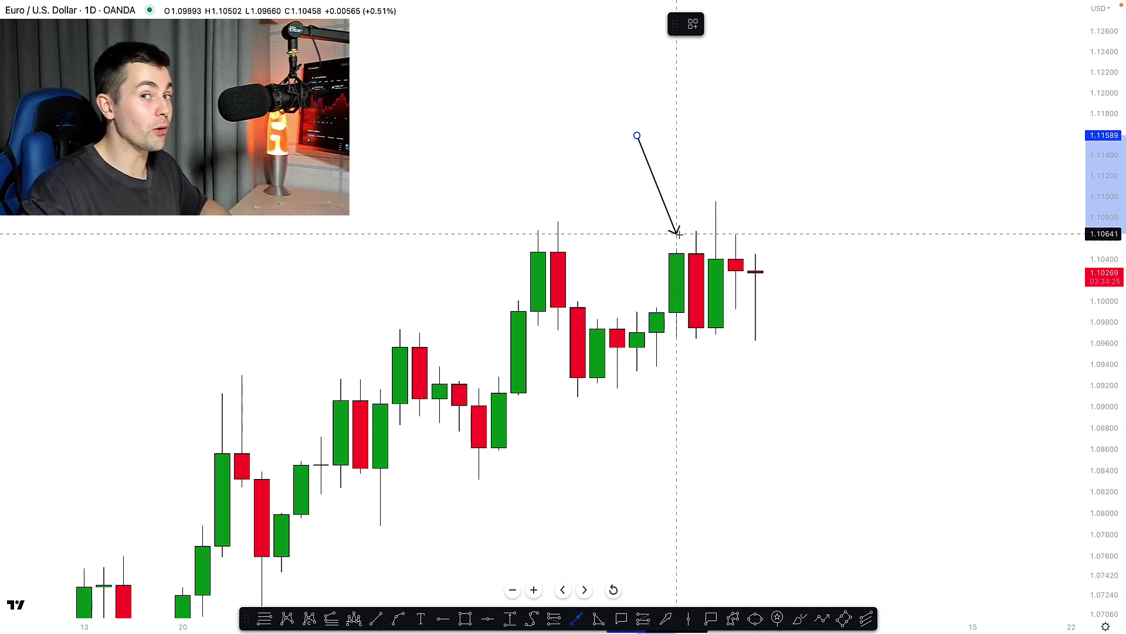
key("Escape")
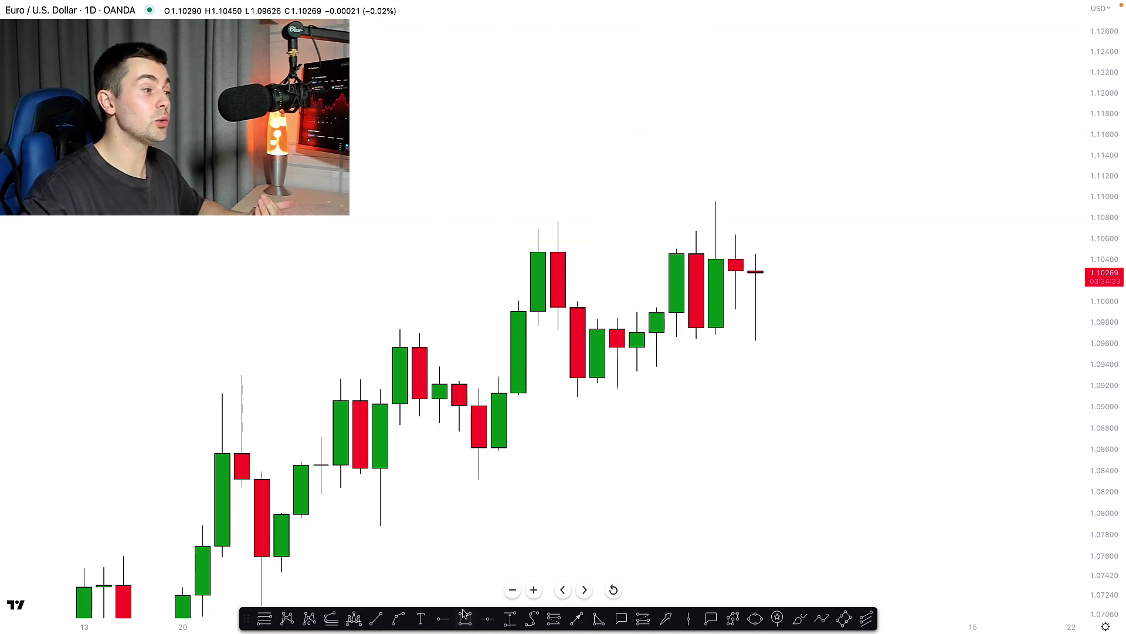
Draw a resistance zone from 1.10465 to 1.10964 across the two EUR/USD swing highs, extending it to 9 May.
left_click(465, 617)
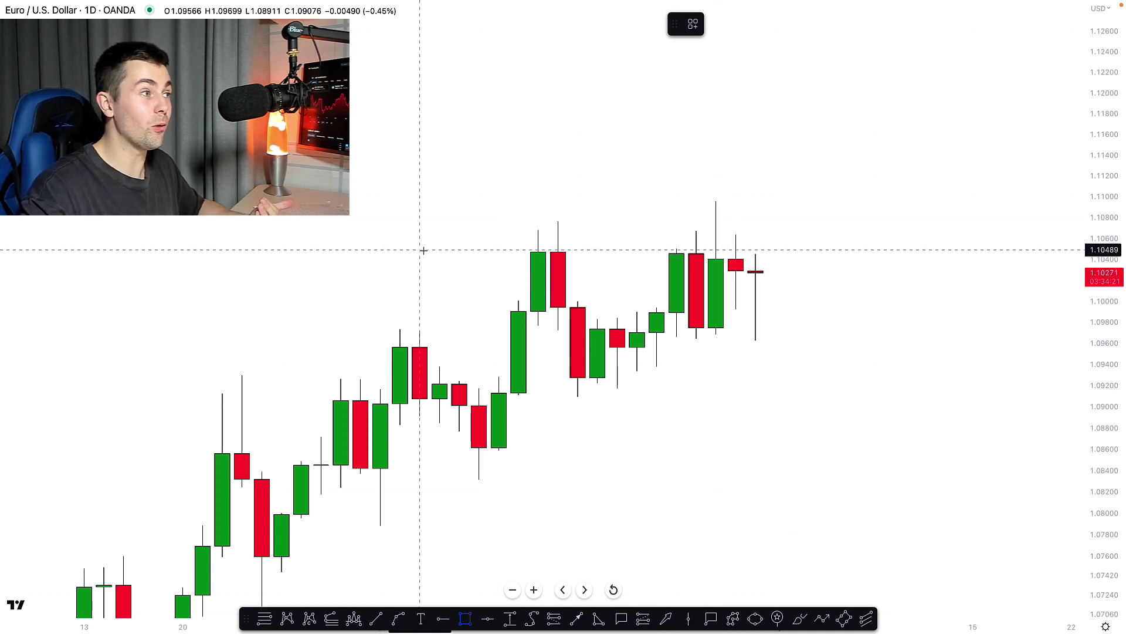
left_click(465, 253)
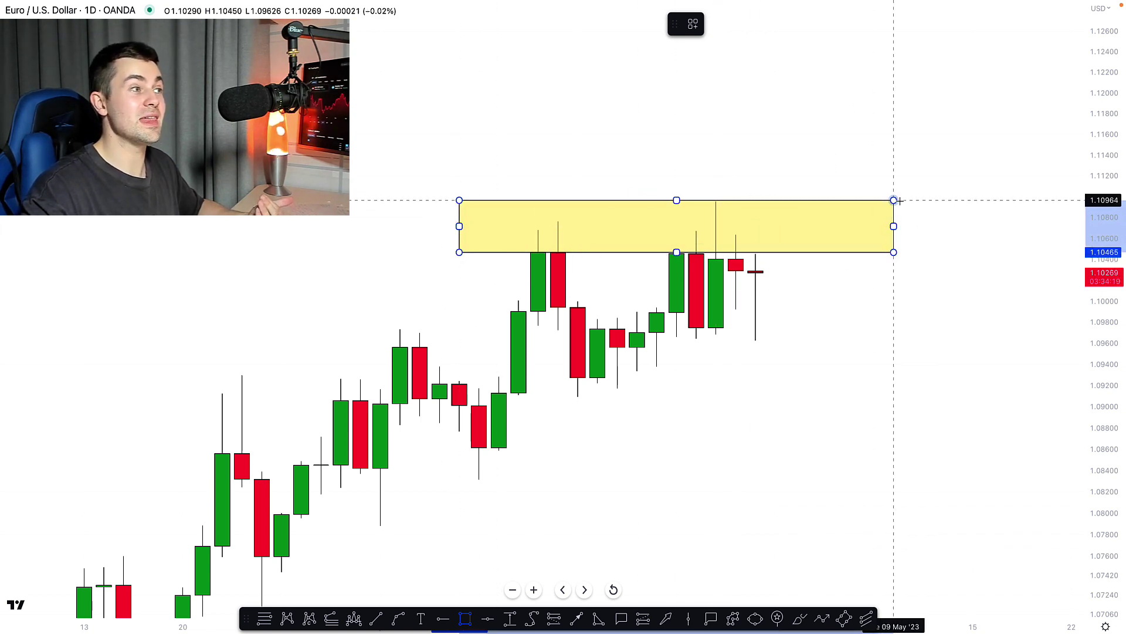
left_click(900, 201)
Draw a rising trend line from the 1.07891 low under the candle lows to about 1.108, and extend the resistance zone to meet it.
left_click_drag(809, 335, 809, 326)
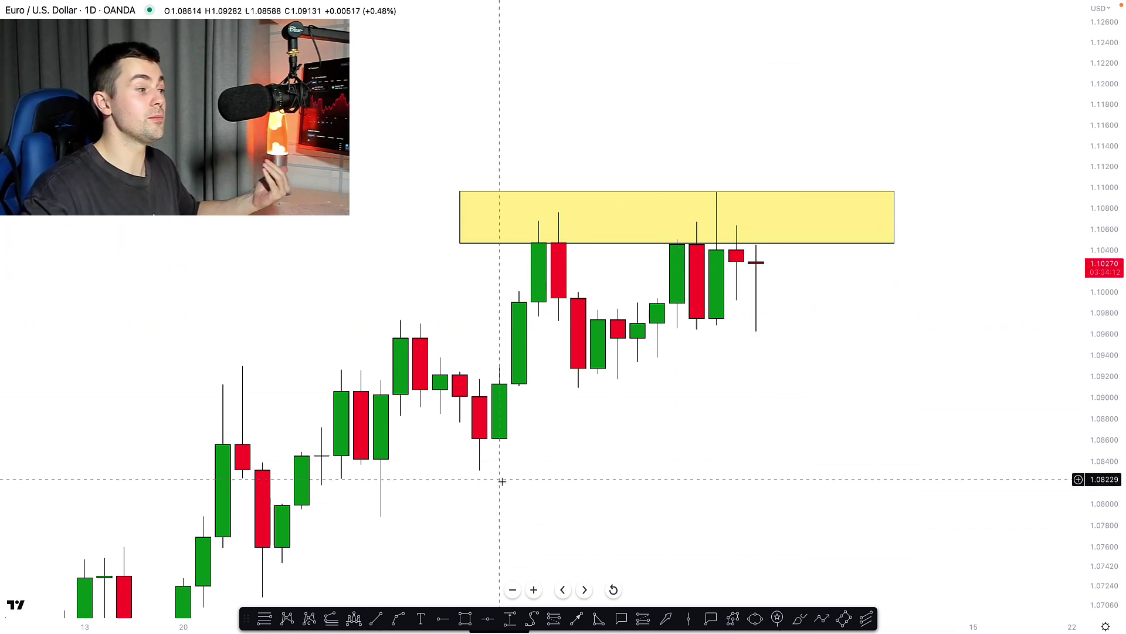
left_click(376, 619)
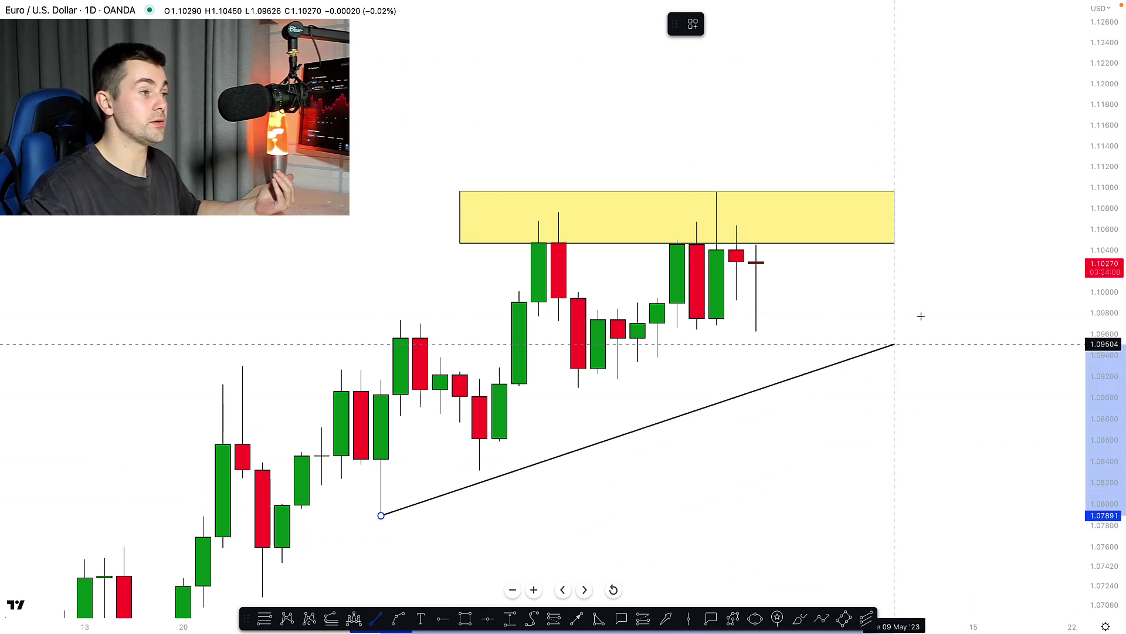
left_click(1007, 207)
left_click(761, 451)
mouse_move(769, 443)
left_mouse_down()
mouse_move(775, 435)
mouse_move(763, 439)
left_mouse_up()
scroll(776, 436, "down", 2)
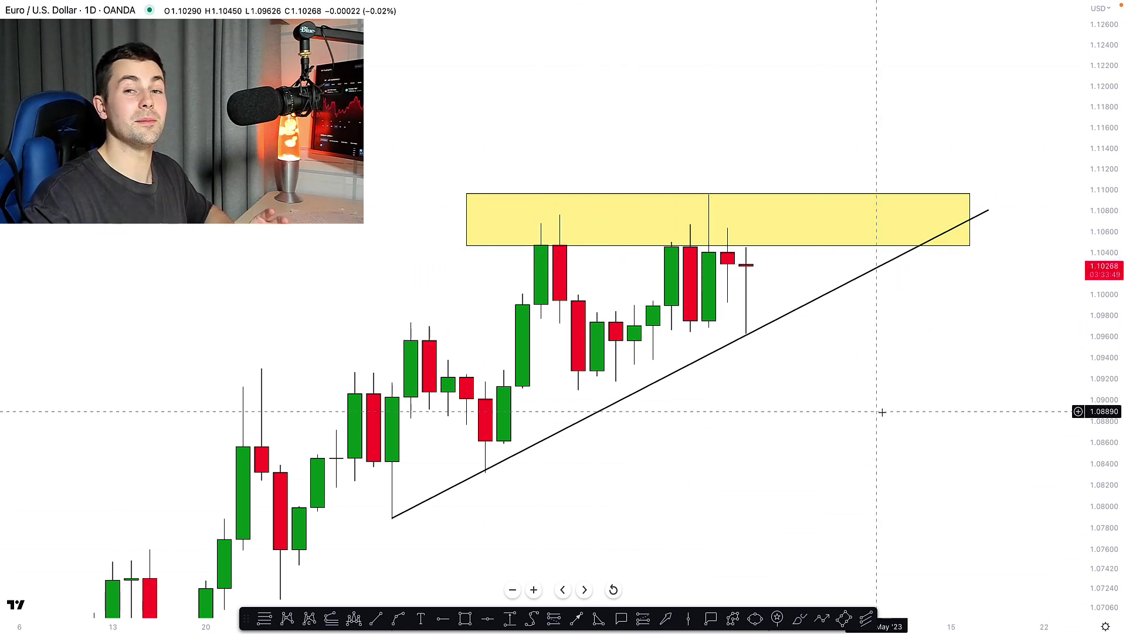
Draw an upward arrow from 1.10208 beside the last candle through the resistance zone to 1.11276.
left_click_drag(875, 413, 854, 414)
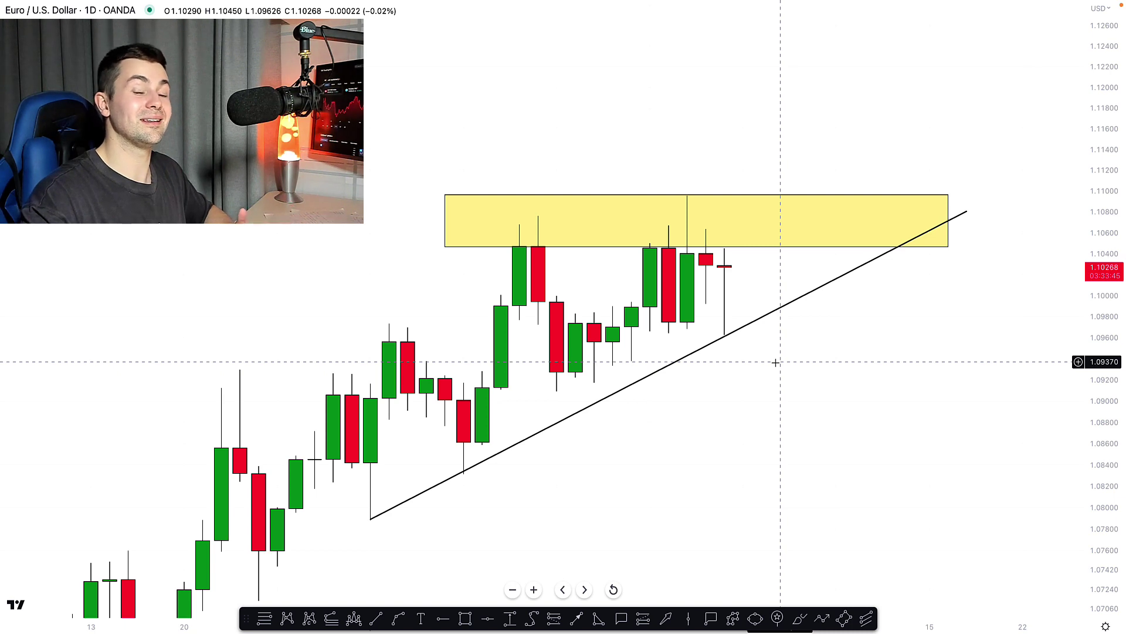
left_click_drag(965, 392, 954, 392)
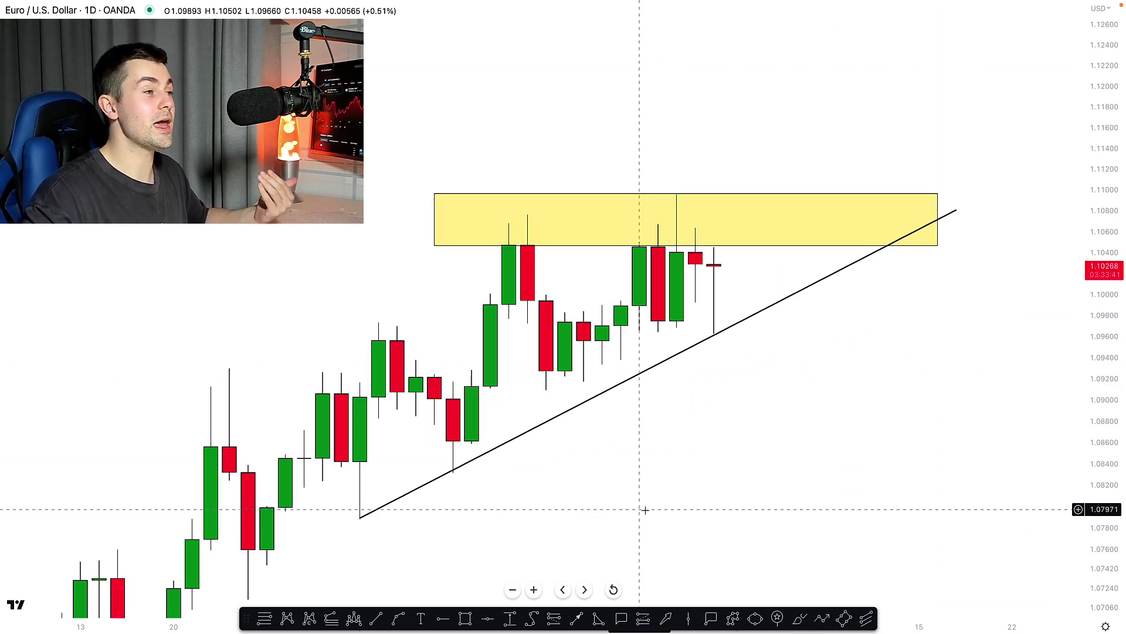
left_click(577, 614)
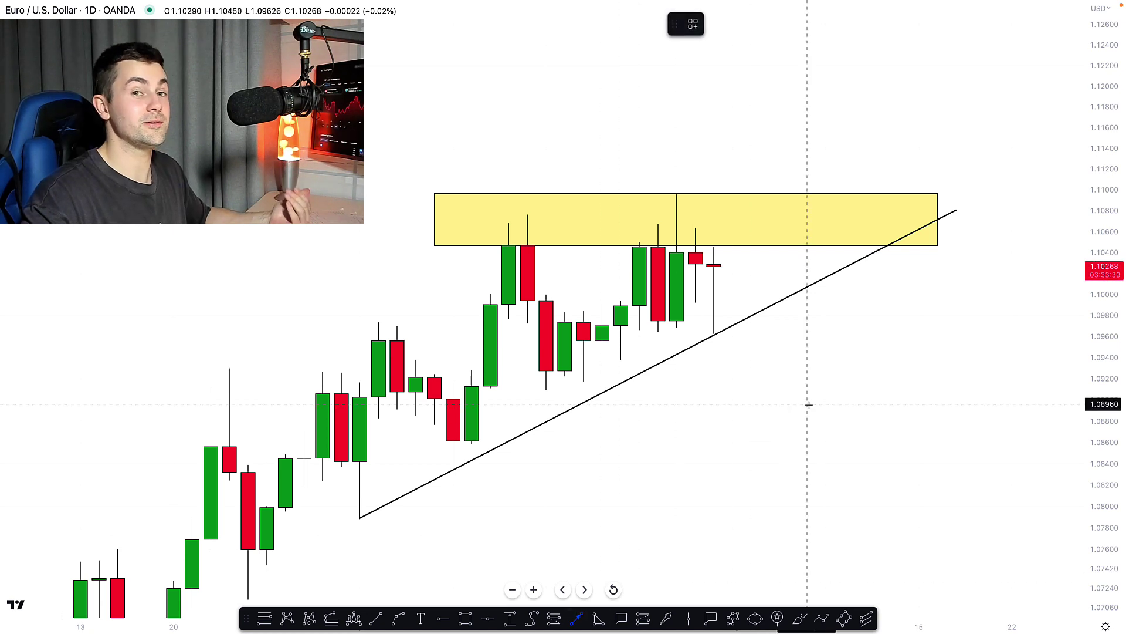
left_click(758, 272)
left_click(795, 161)
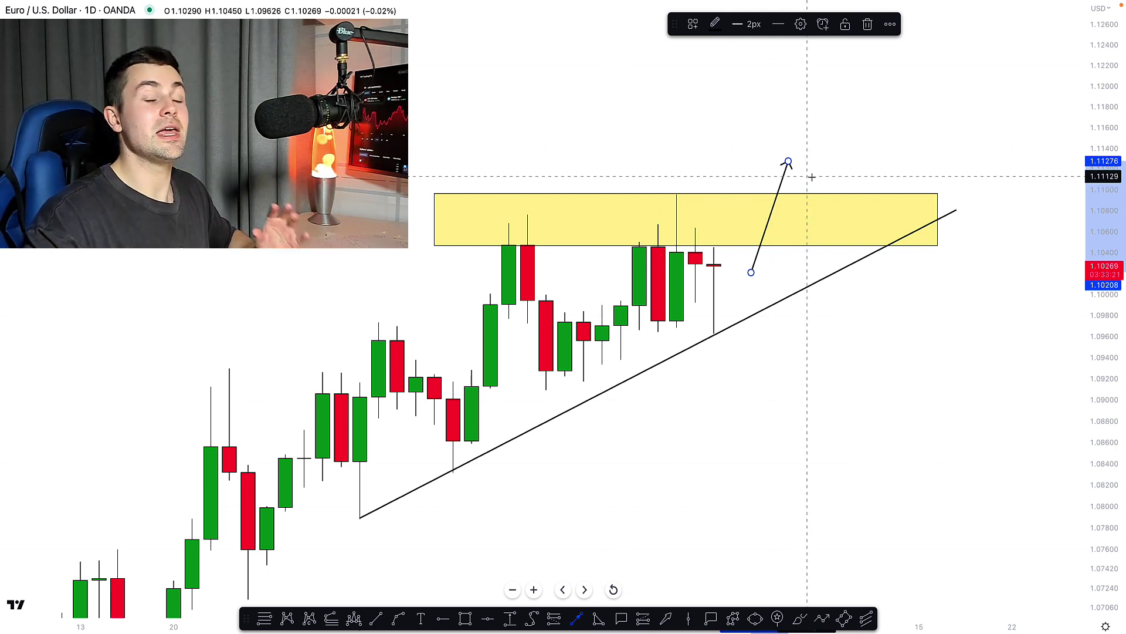
Draw a downward arrow from the first arrow's tip to 1.10612, followed by an upward arrow to 1.11826, completing the breakout-and-retest projection.
left_click(788, 162)
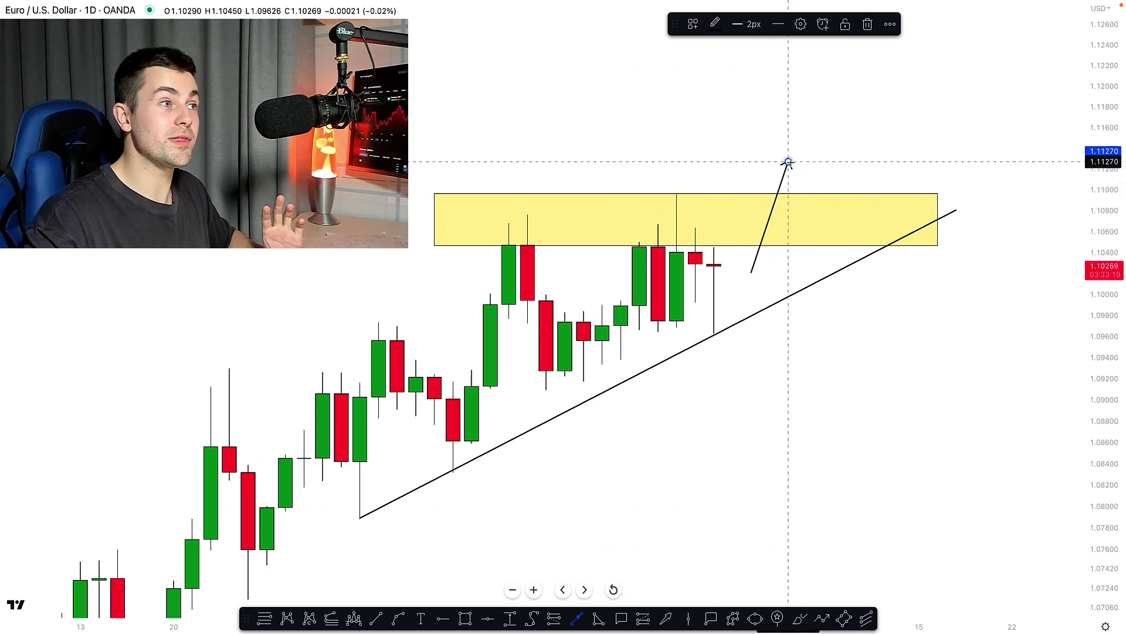
left_click(824, 229)
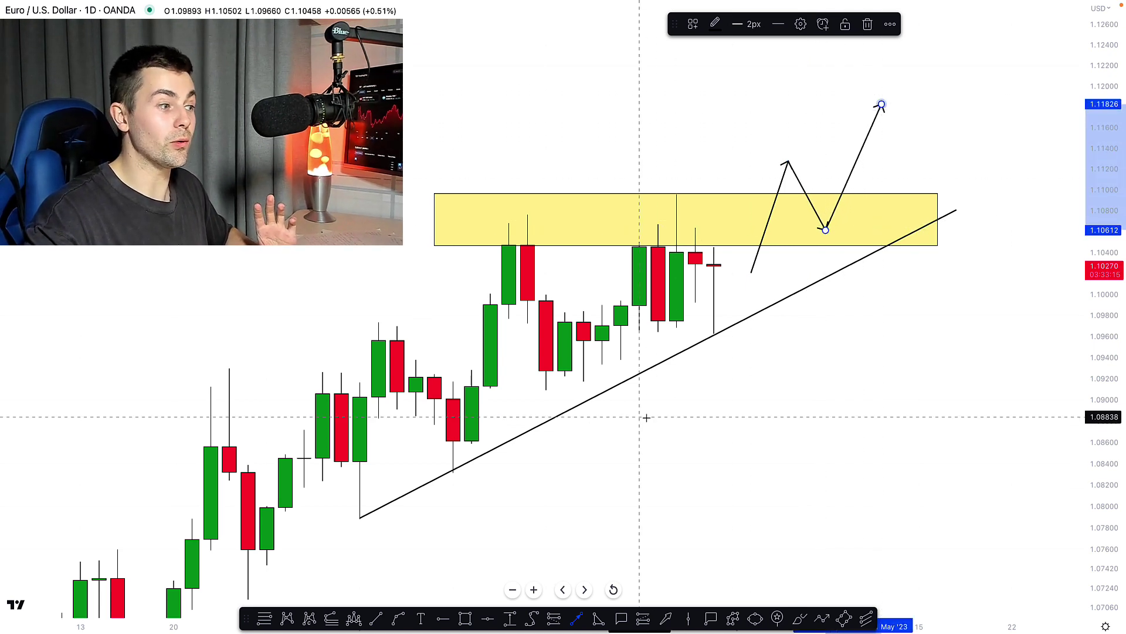
Shade a triangle with corners at 1.10970, 1.09788 and 1.10994 between the resistance zone's upper edge and the rising trend line.
left_click(599, 618)
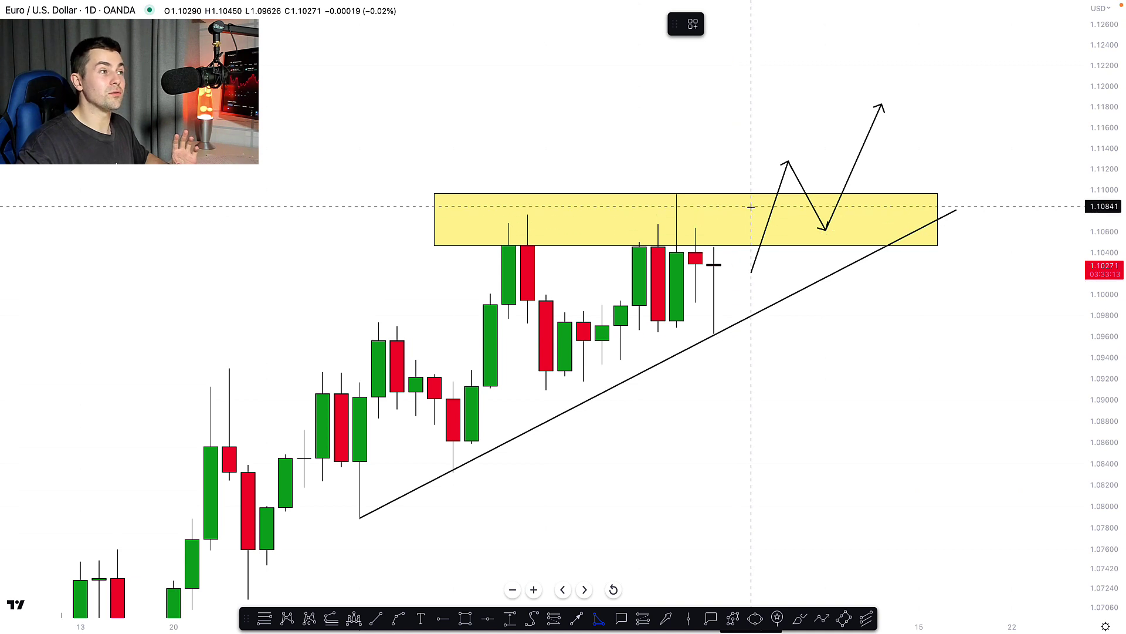
left_click(751, 317)
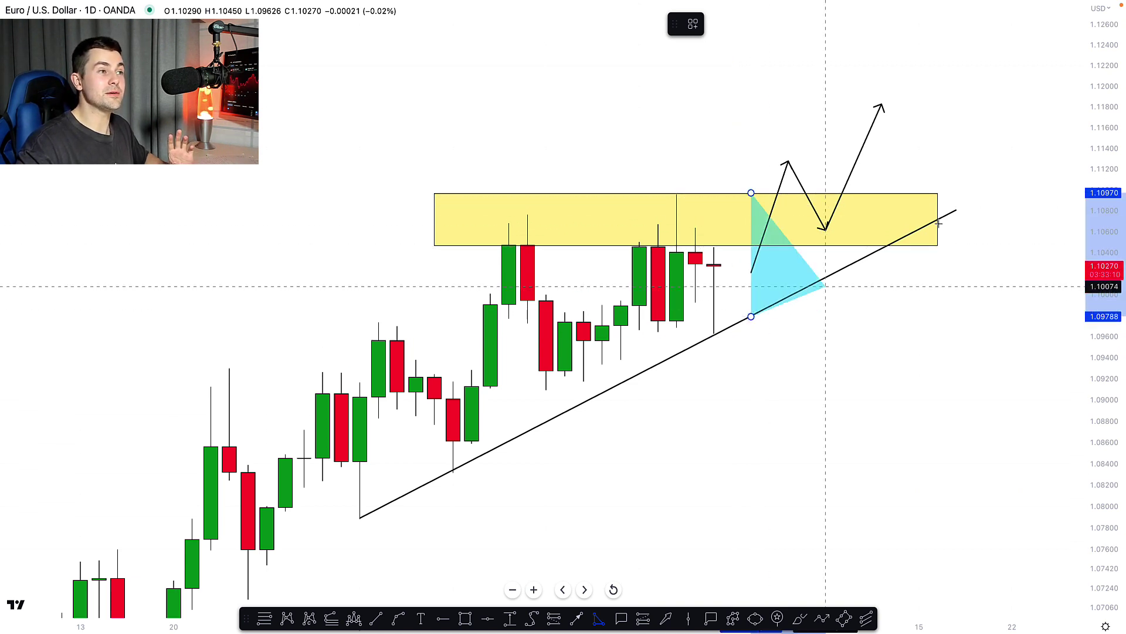
left_click(993, 190)
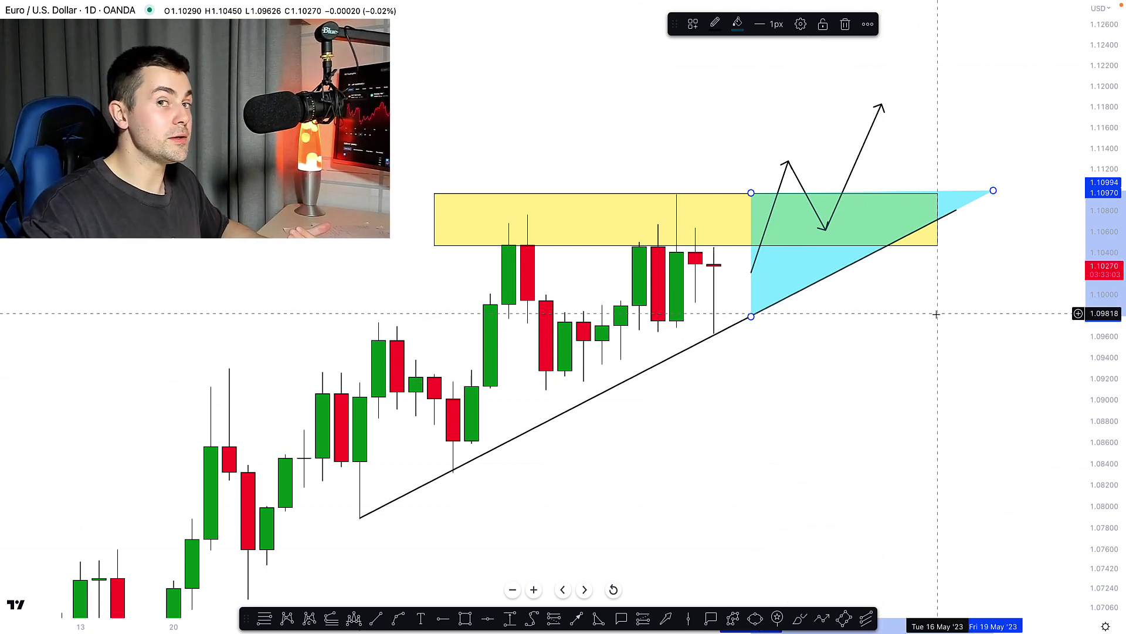
Draw a higher EUR/USD resistance zone from 1.11861 to 1.11586 at the earlier swing high, extending it to 14 June.
left_click_drag(1099, 321, 1097, 481)
scroll(1015, 473, "down", 1)
scroll(1014, 473, "down", 6)
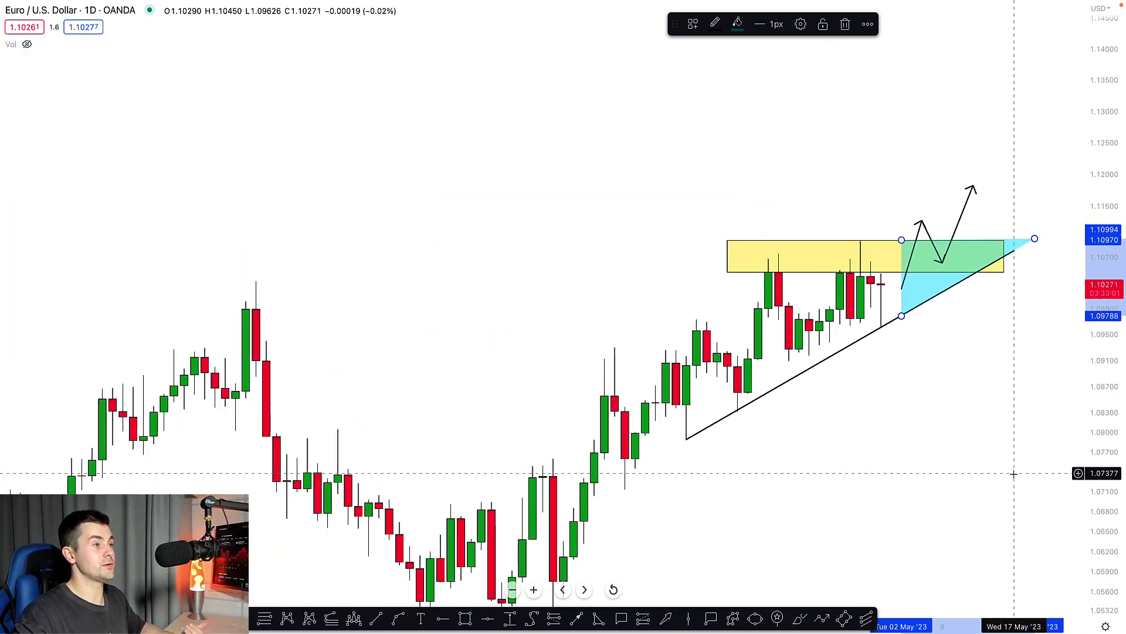
scroll(1011, 473, "down", 2)
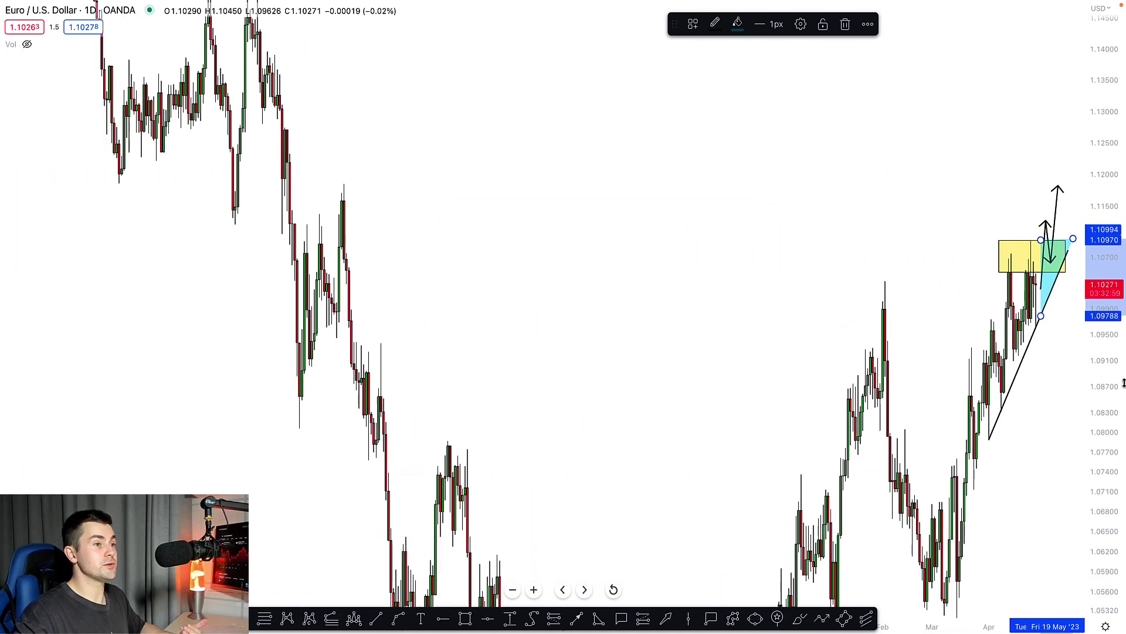
left_click_drag(1122, 383, 1089, 502)
scroll(982, 501, "down", 2)
left_click_drag(972, 499, 926, 446)
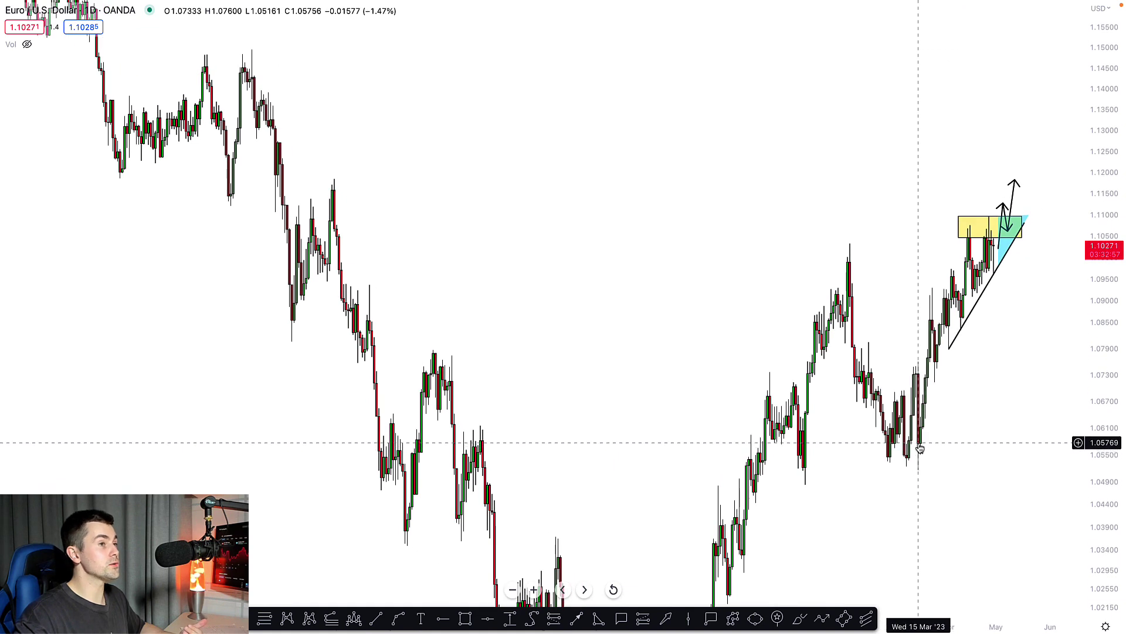
left_click(465, 618)
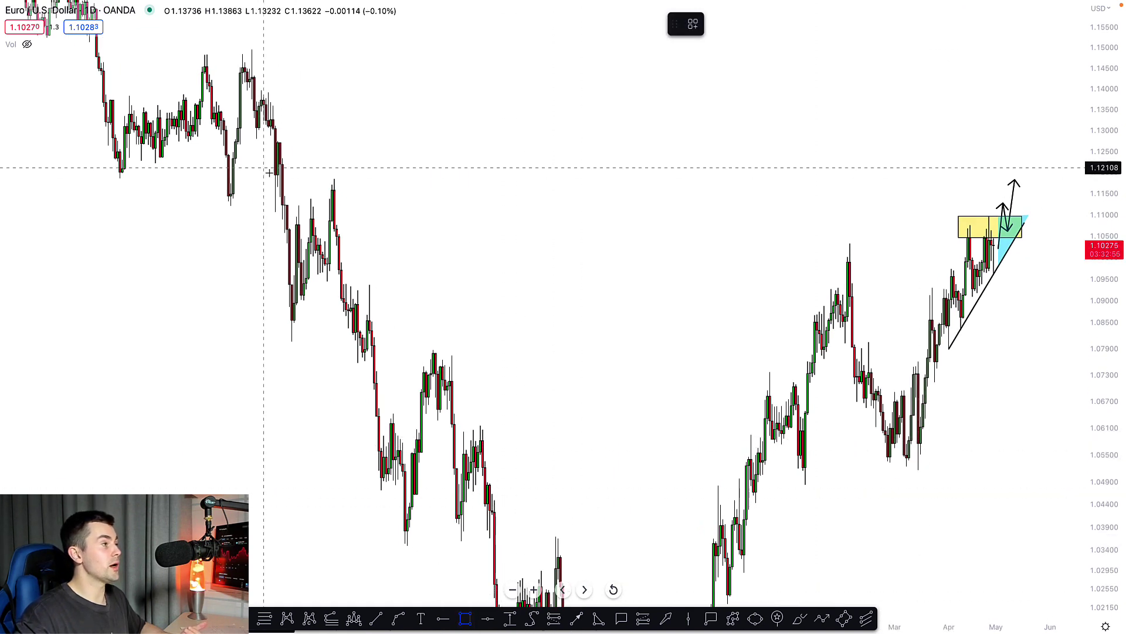
left_click(302, 179)
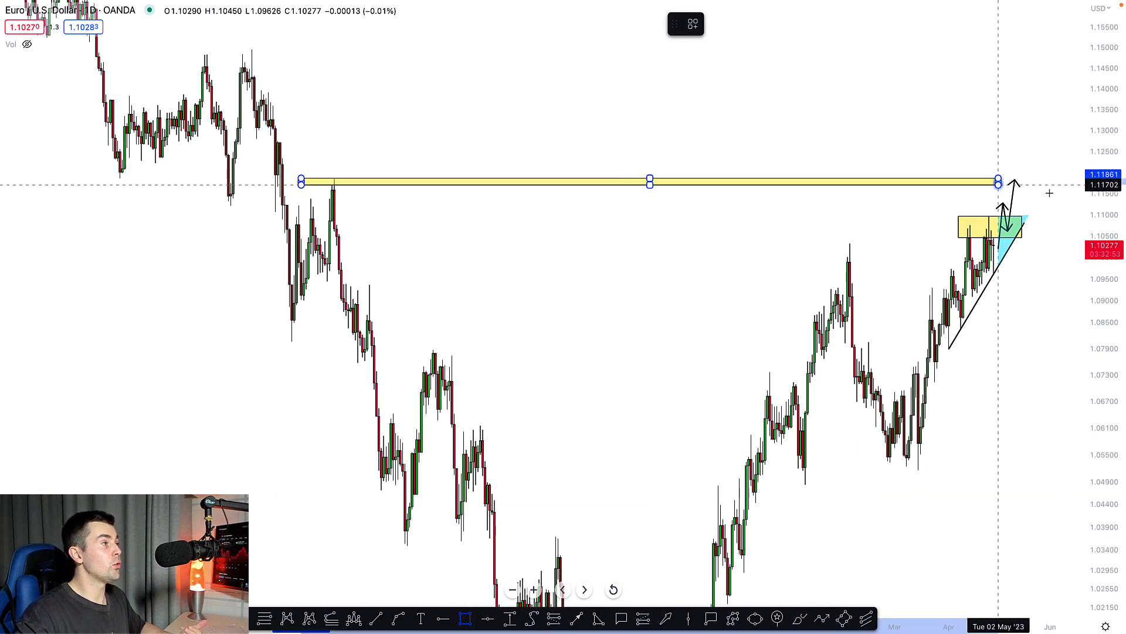
left_click_drag(1072, 187, 1071, 189)
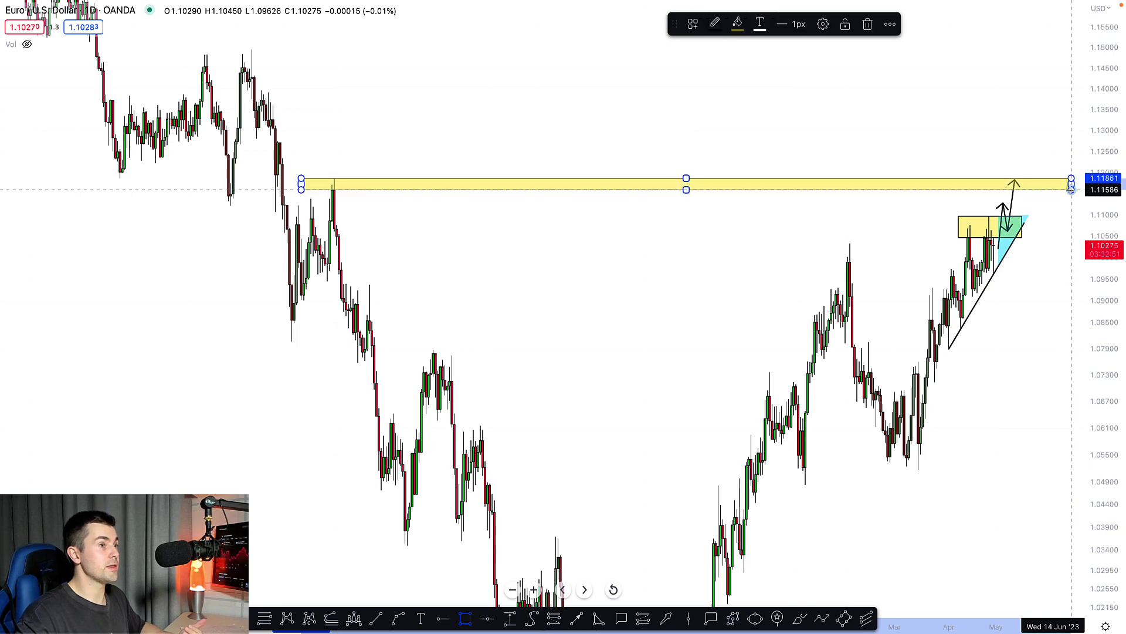
Frame the latest EUR/USD candles, the shaded triangle and the higher resistance zone together at a larger scale.
scroll(419, 198, "up", 5)
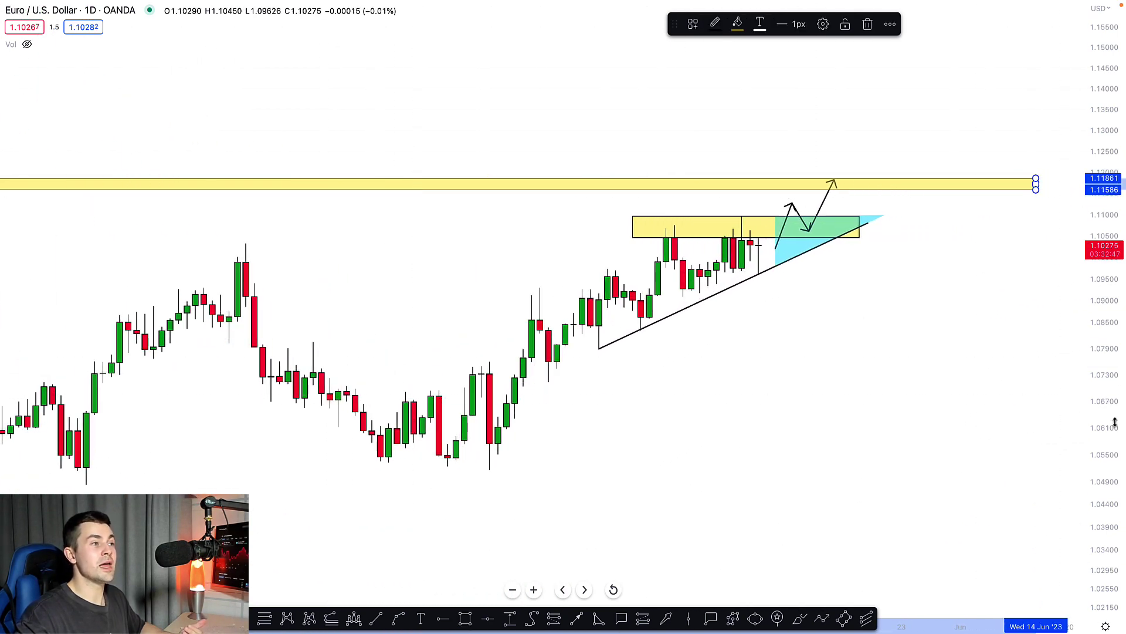
left_click_drag(1115, 422, 1083, 234)
left_click_drag(837, 285, 811, 340)
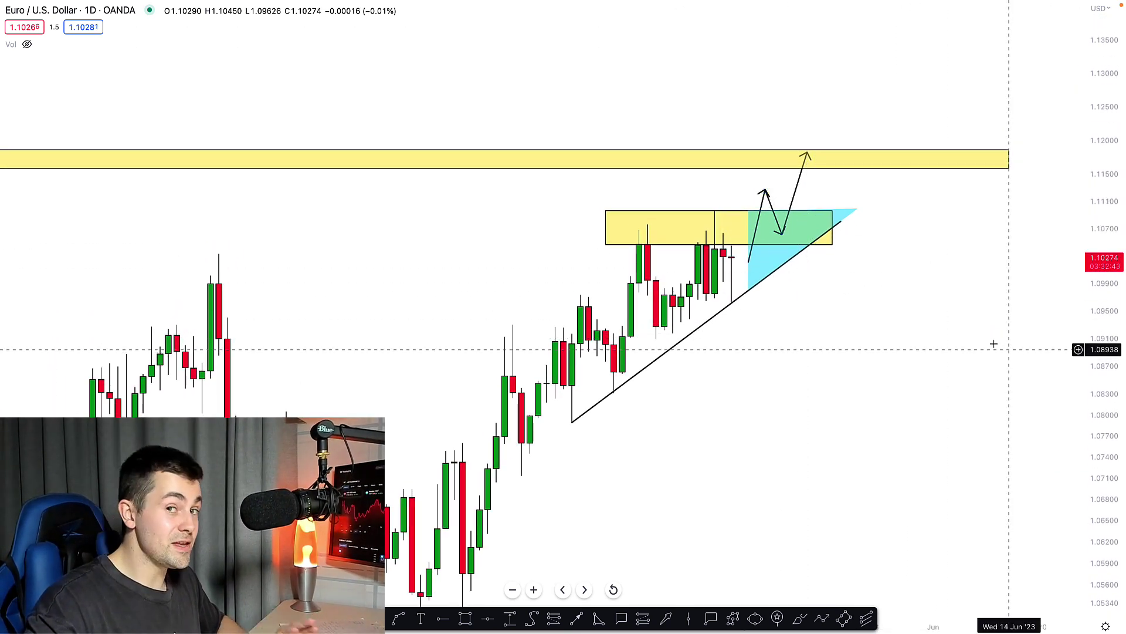
left_click_drag(891, 340, 881, 341)
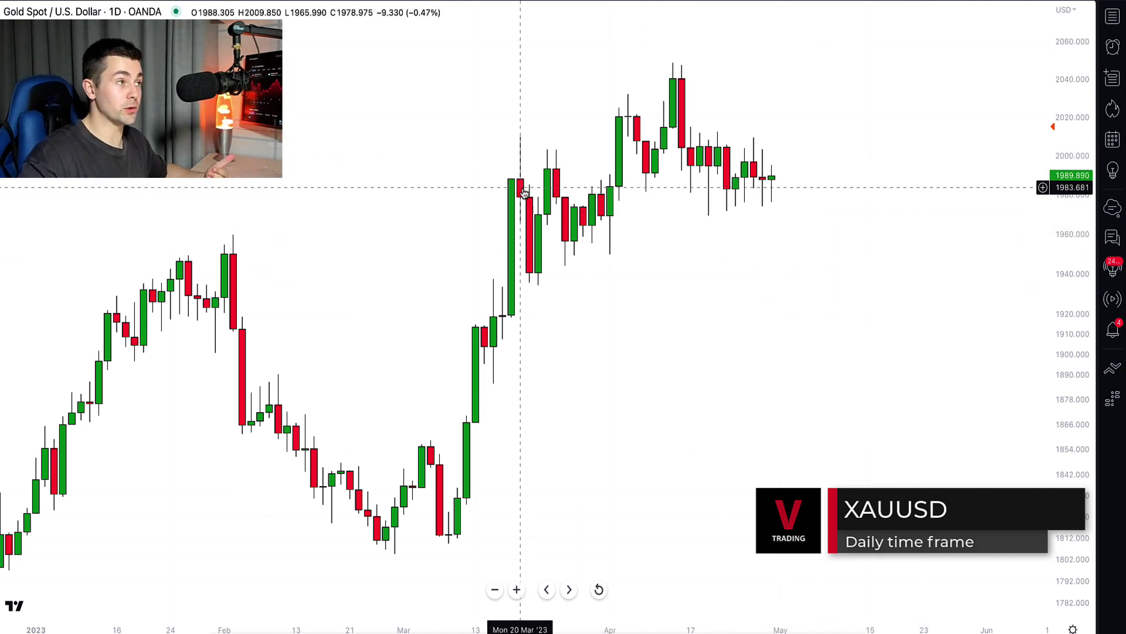
Draw a falling trend line on the gold daily chart from the 20 March high at 2009.476 along the April lows to about 1931.
scroll(410, 503, "down", 3)
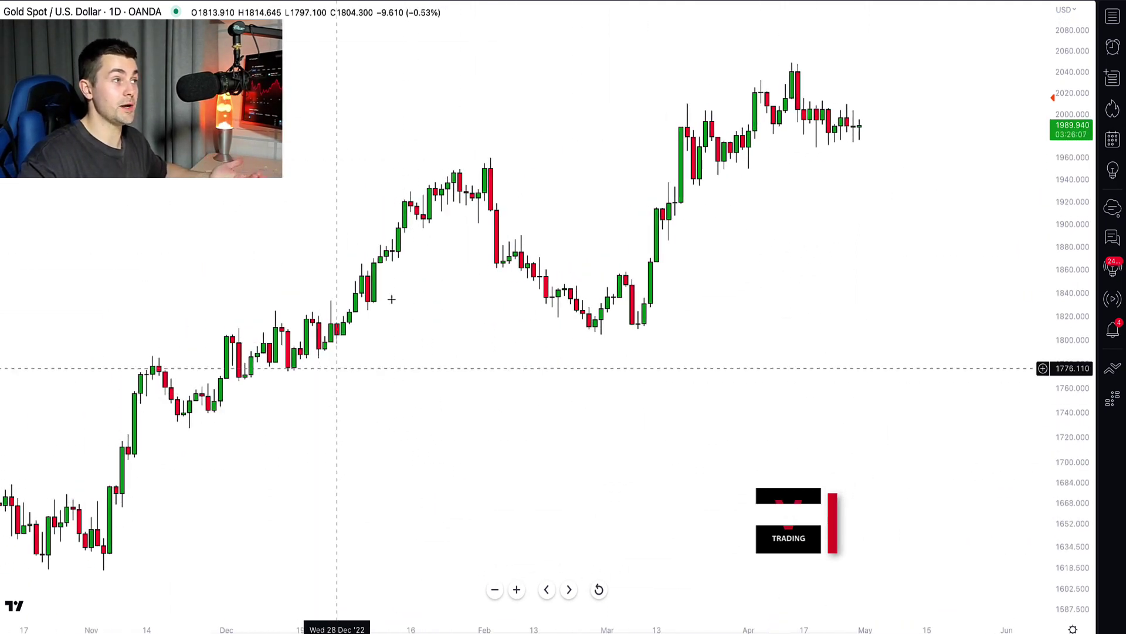
scroll(525, 232, "up", 5)
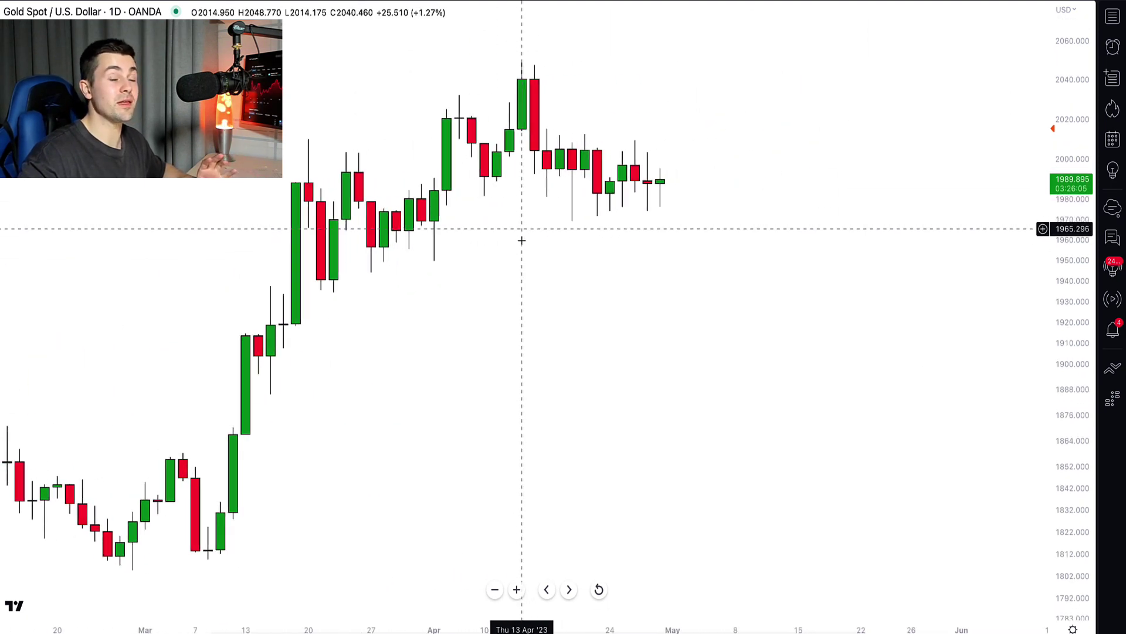
left_click_drag(613, 377, 699, 375)
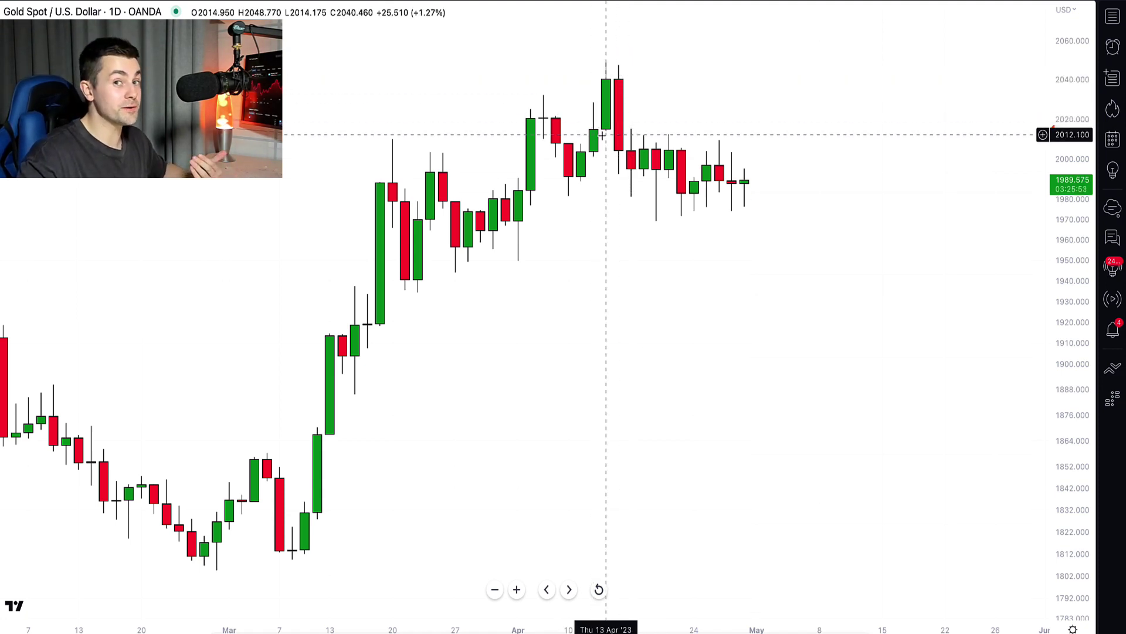
scroll(611, 192, "up", 3)
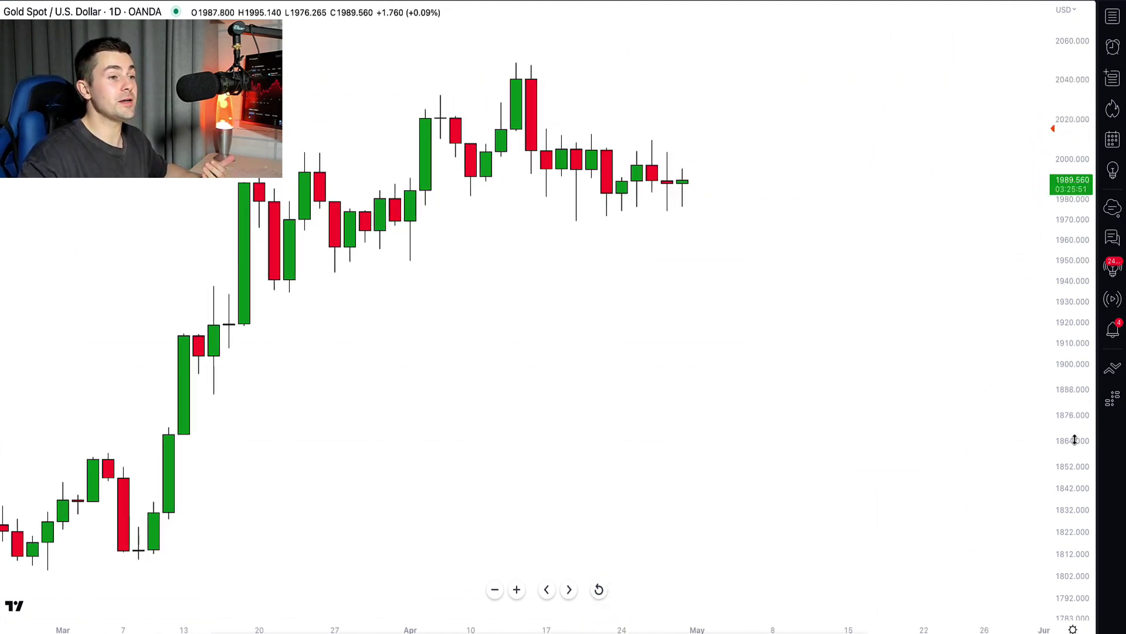
left_click_drag(1073, 440, 1074, 390)
left_click_drag(631, 278, 689, 440)
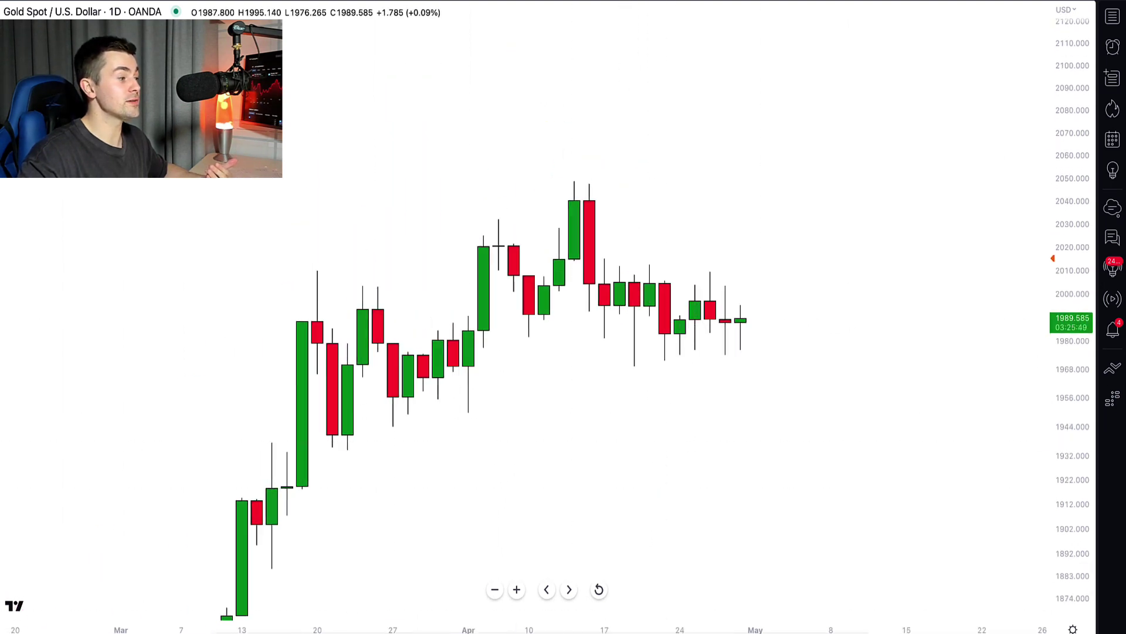
left_click(316, 271)
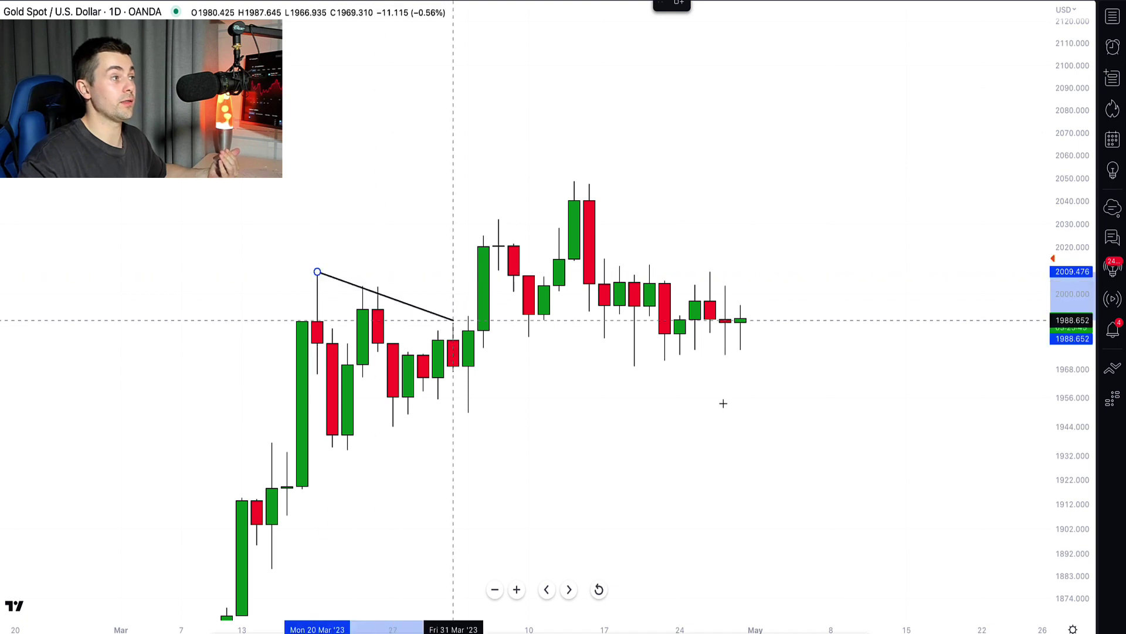
left_click(936, 461)
left_click_drag(937, 464, 937, 458)
Draw a support zone from 1991.208 to 1980.157 across the gold candles, from 28 March to 15 May.
left_click(492, 632)
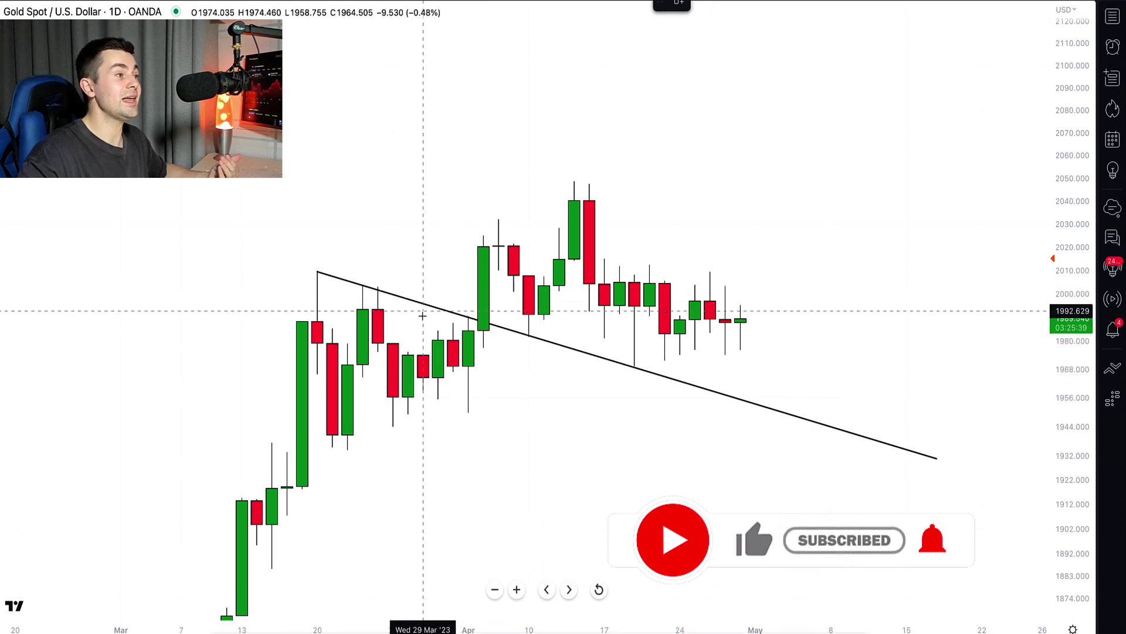
mouse_move(408, 315)
left_mouse_down()
mouse_move(921, 349)
mouse_move(906, 340)
left_mouse_up()
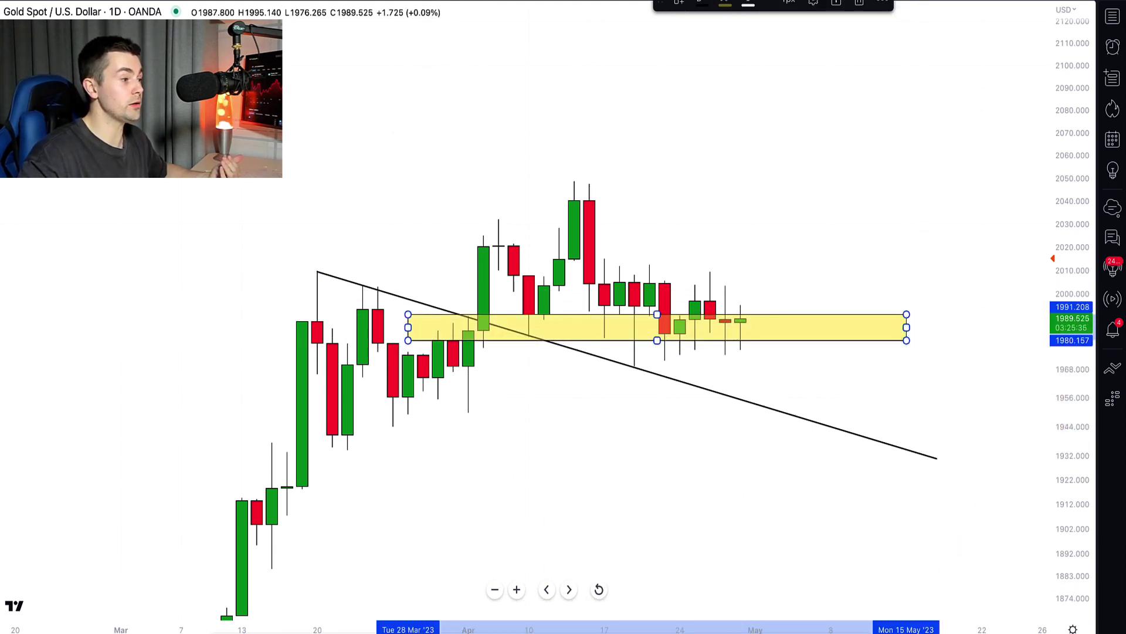
key("Escape")
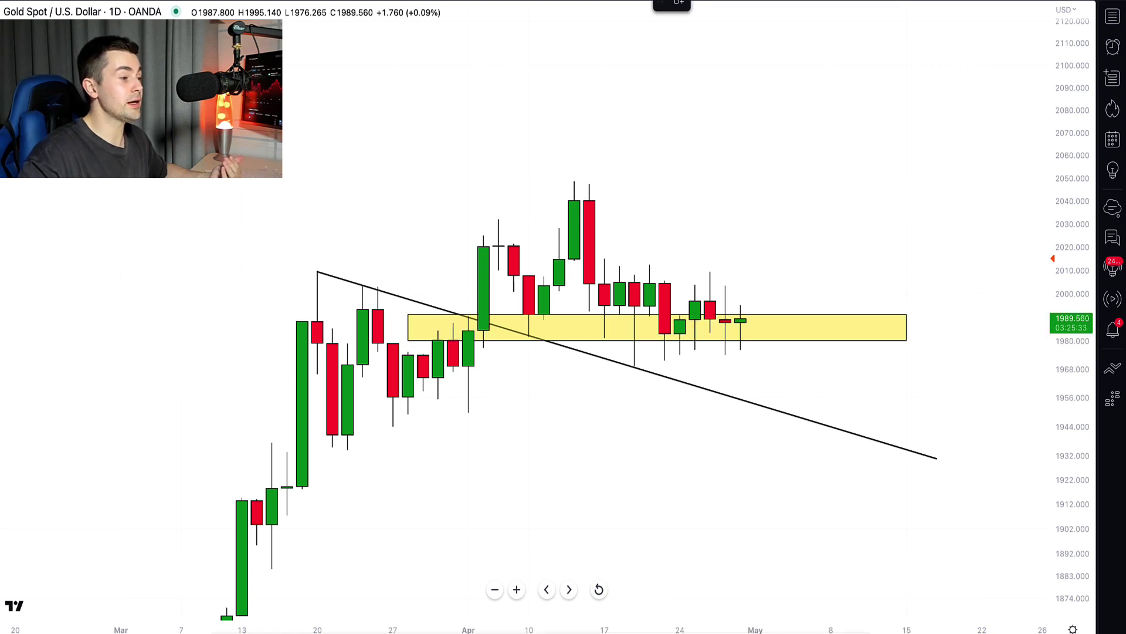
Shade a triangle between the support zone's upper edge and the falling trend line, with corners at 1990.924 on 3 April, 1950.989 and 1990.924.
left_click(468, 315)
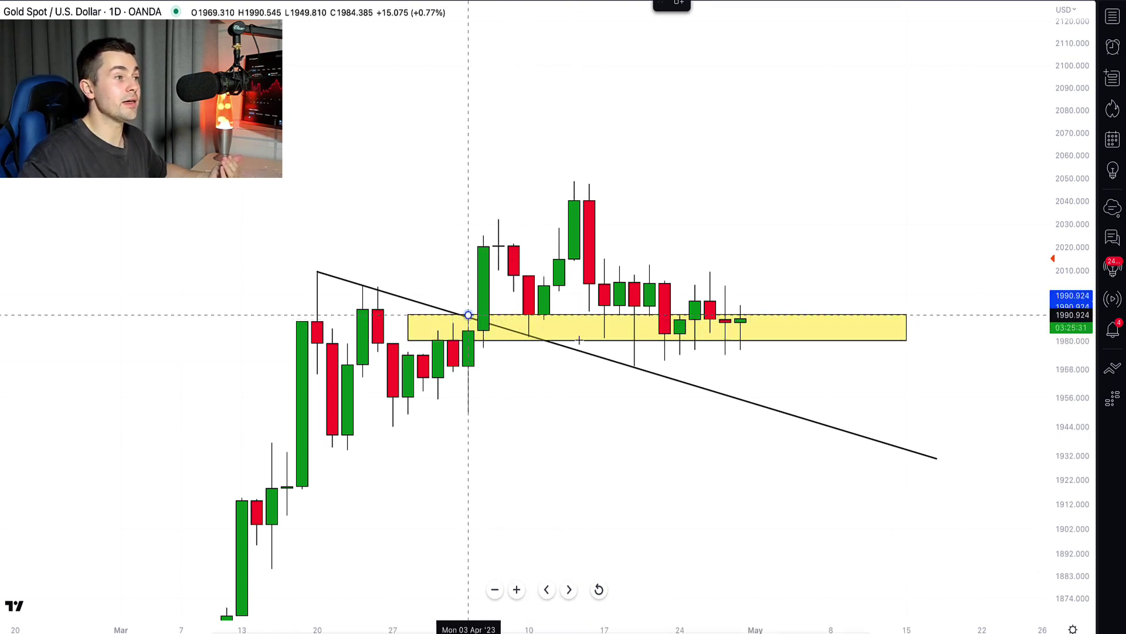
left_click(786, 410)
left_click(786, 315)
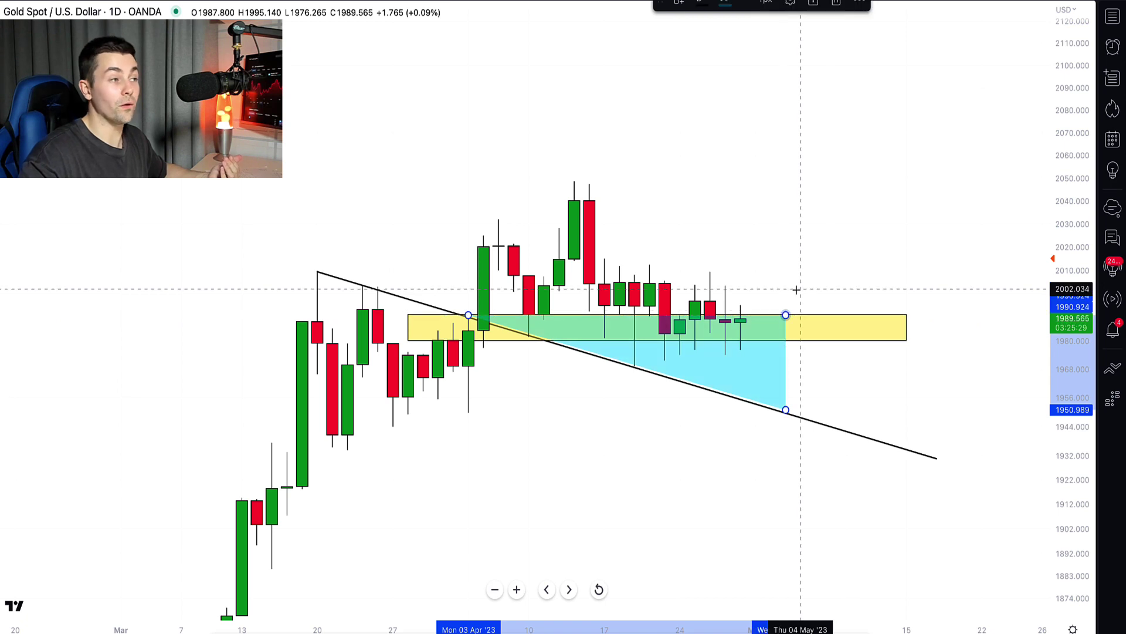
Remove all drawings from the gold daily chart.
left_click_drag(790, 291, 777, 291)
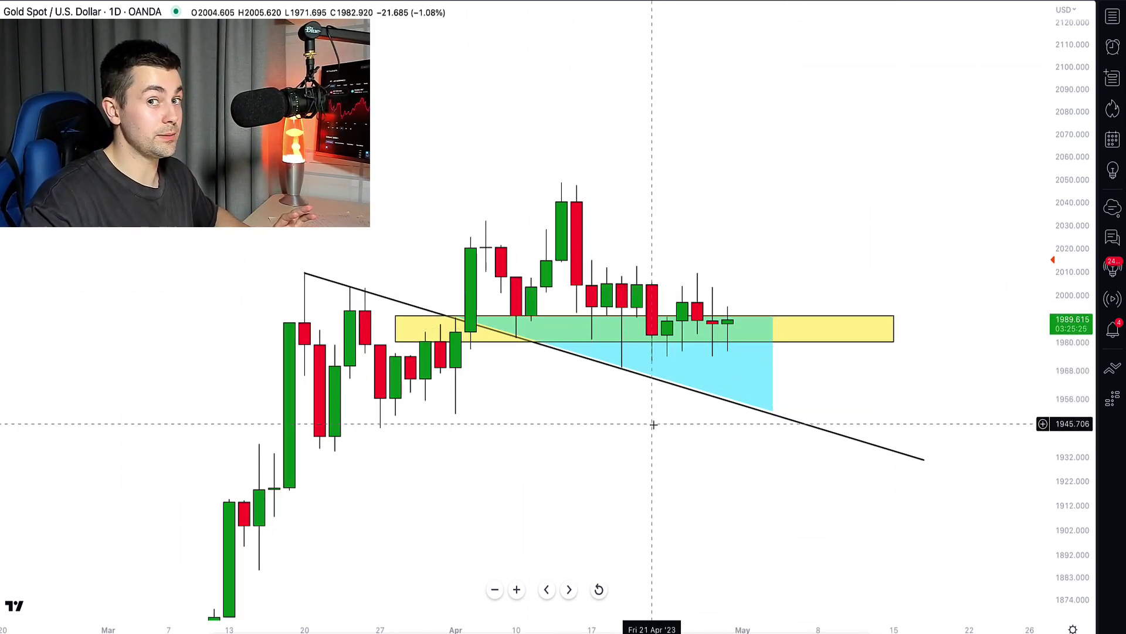
left_click_drag(654, 423, 641, 404)
right_click(772, 204)
left_click(868, 506)
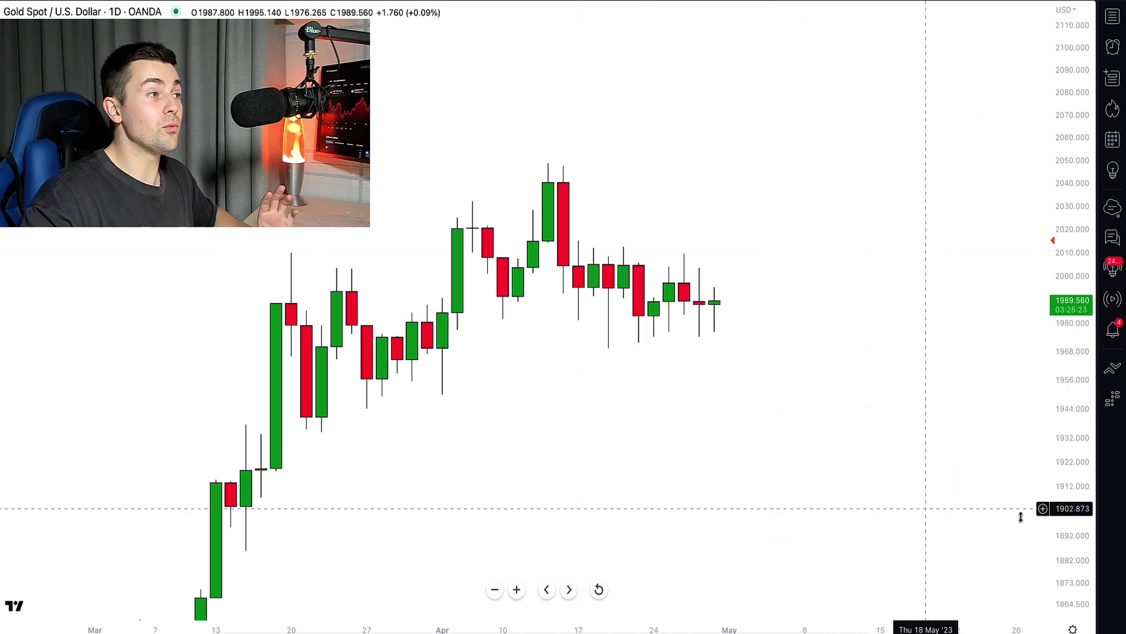
Enlarge the latest gold daily candles and show the volume bars beneath them.
scroll(747, 372, "up", 3)
scroll(715, 382, "up", 3)
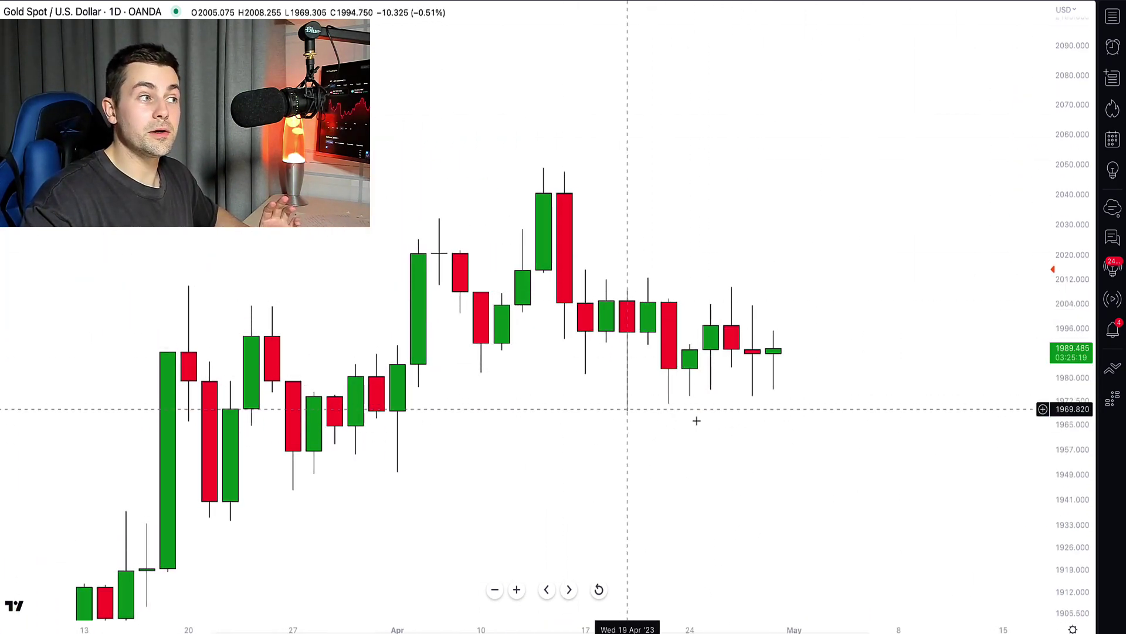
left_click_drag(845, 444, 828, 444)
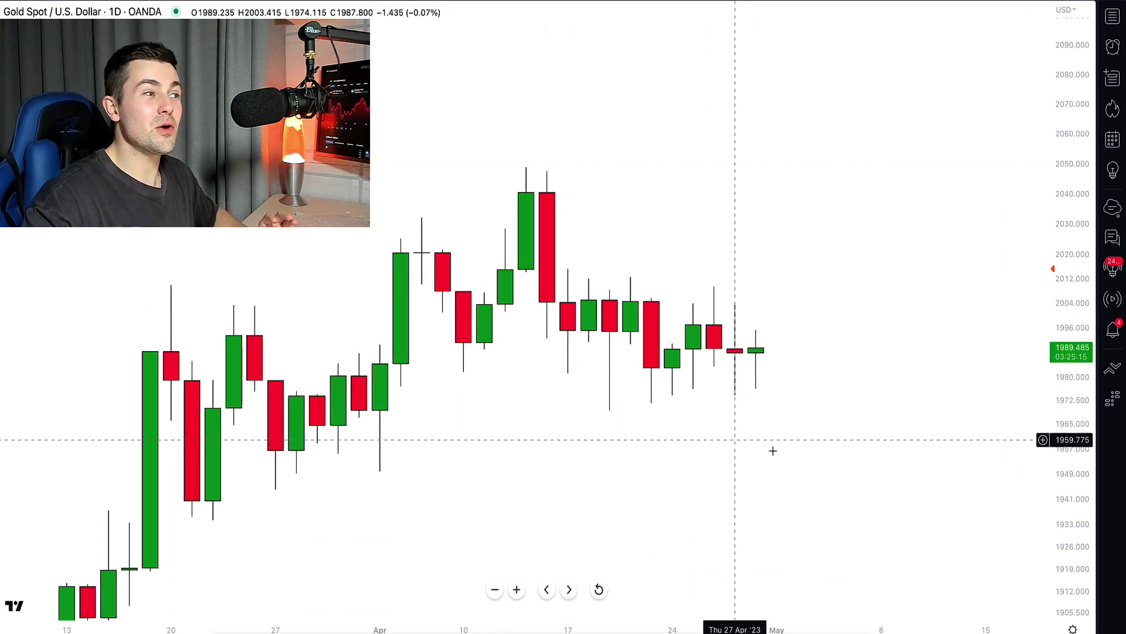
left_click_drag(790, 453, 779, 454)
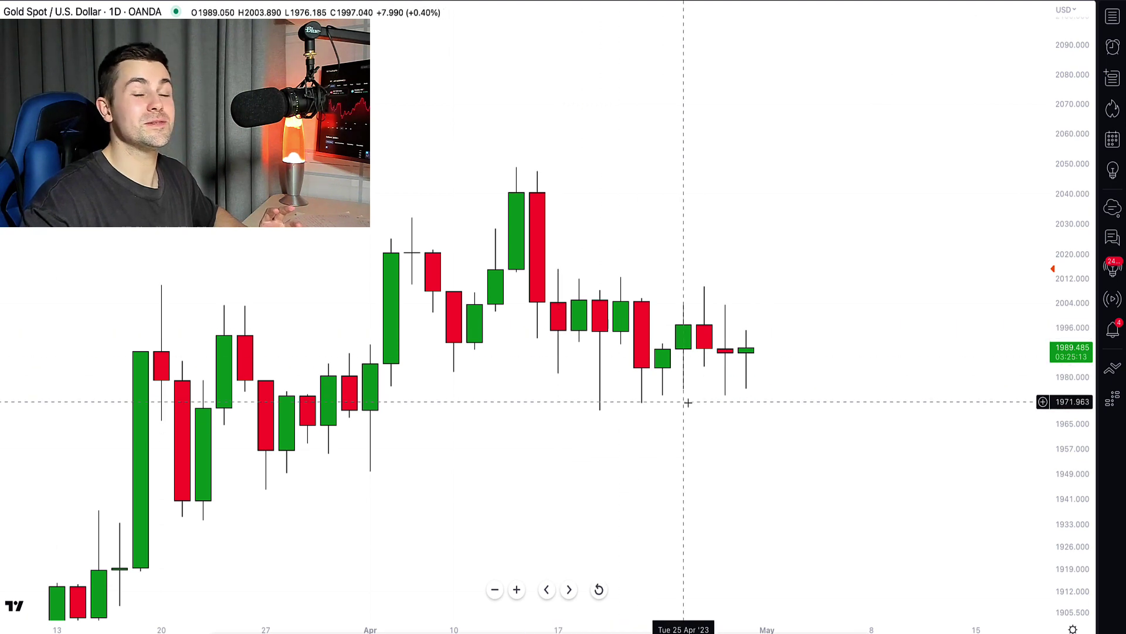
left_click_drag(845, 479, 752, 468)
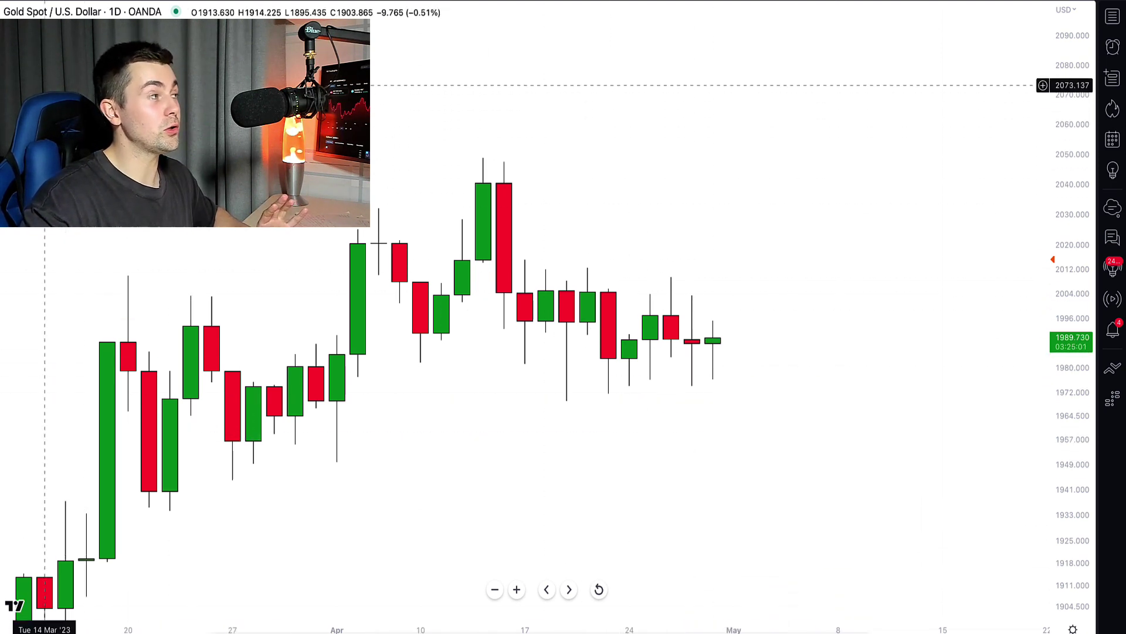
left_click(50, 32)
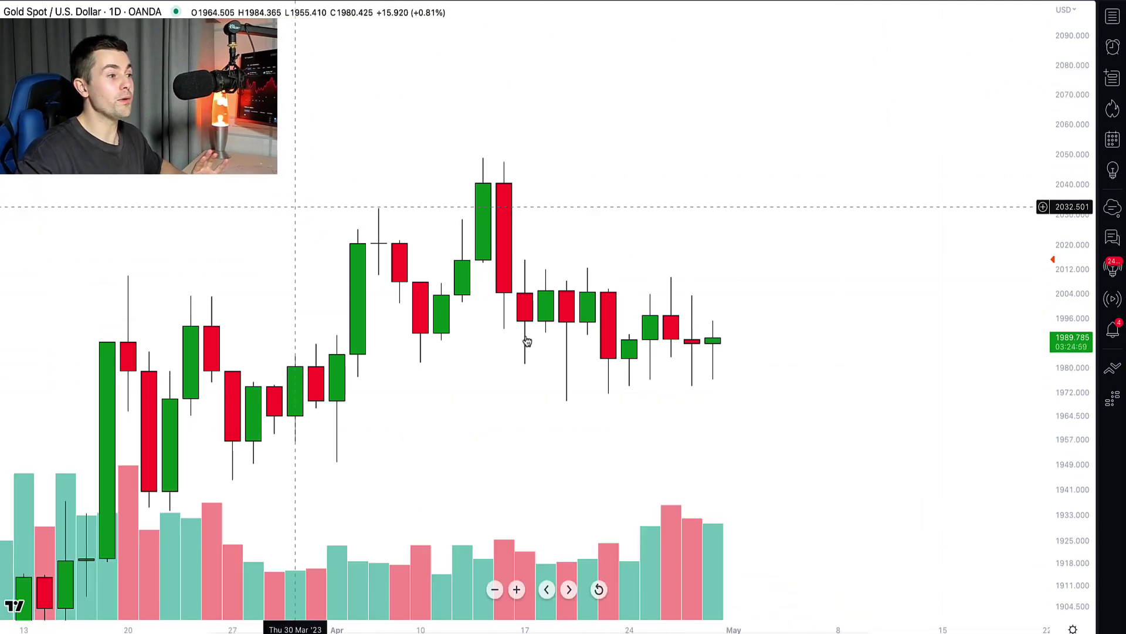
Point a temporary arrow from 1956.793 to the 27 April volume bar at 1924.708, then discard it.
scroll(816, 534, "down", 2)
scroll(816, 534, "down", 1)
left_click_drag(827, 504, 822, 479)
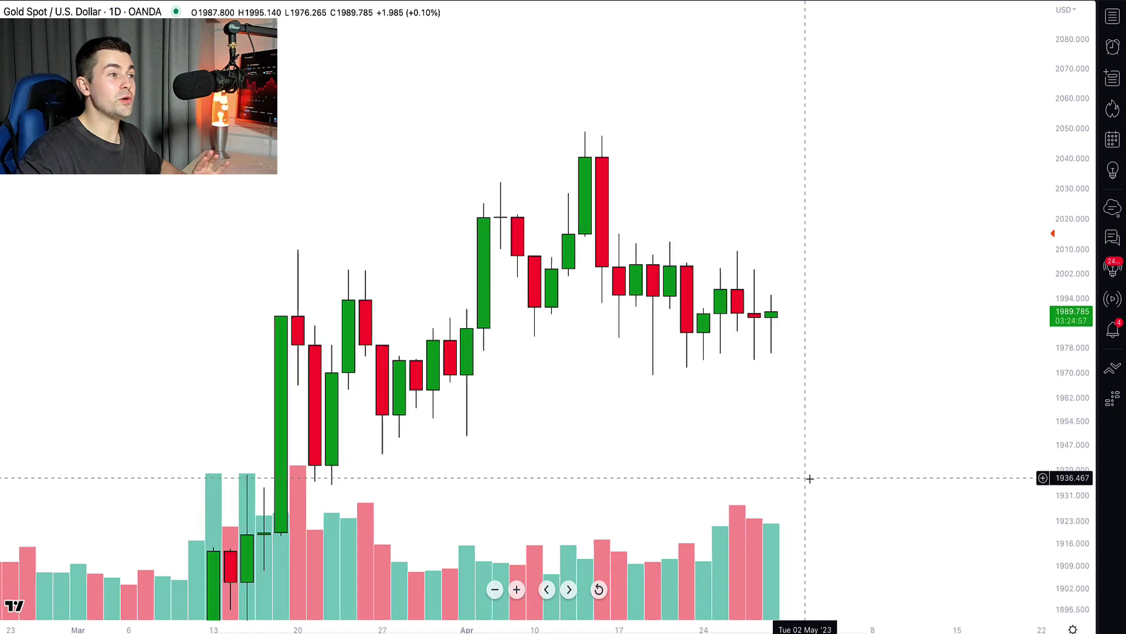
scroll(809, 478, "down", 2)
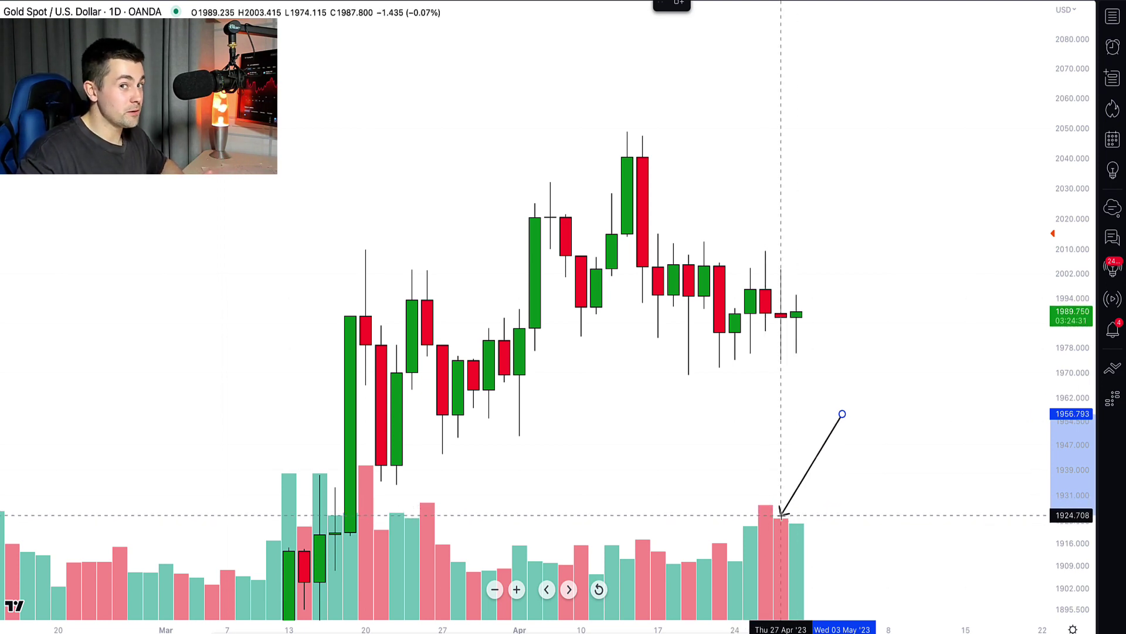
key("Escape")
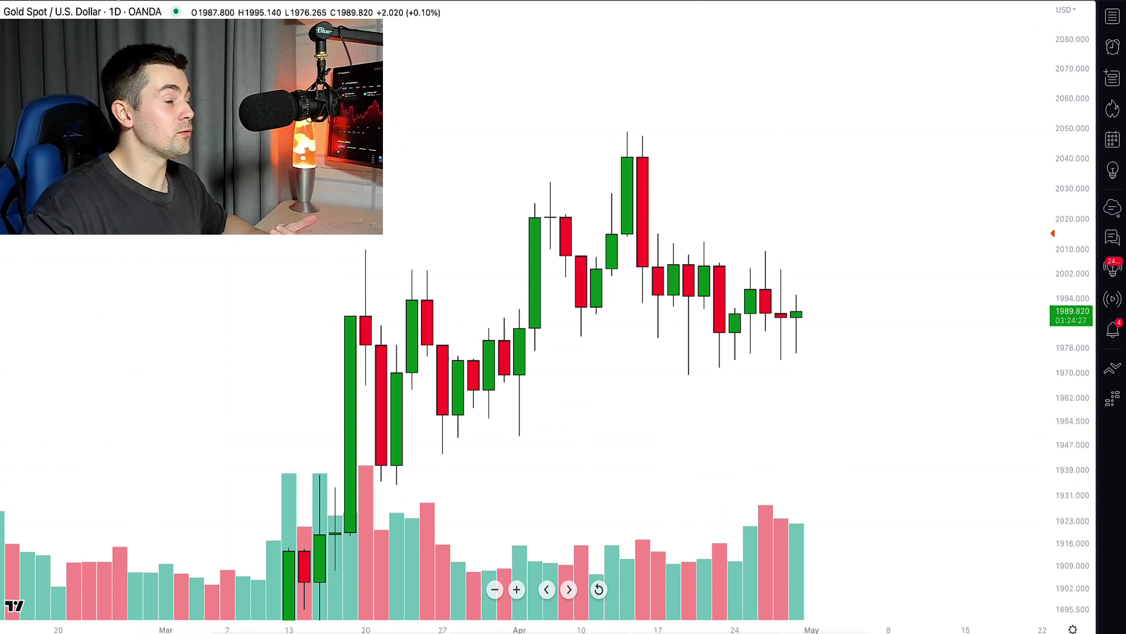
Switch the gold chart to the 4-hour timeframe and fit the April candles and volume bars in view.
left_click(119, 1)
scroll(439, 243, "down", 3)
scroll(439, 244, "down", 2)
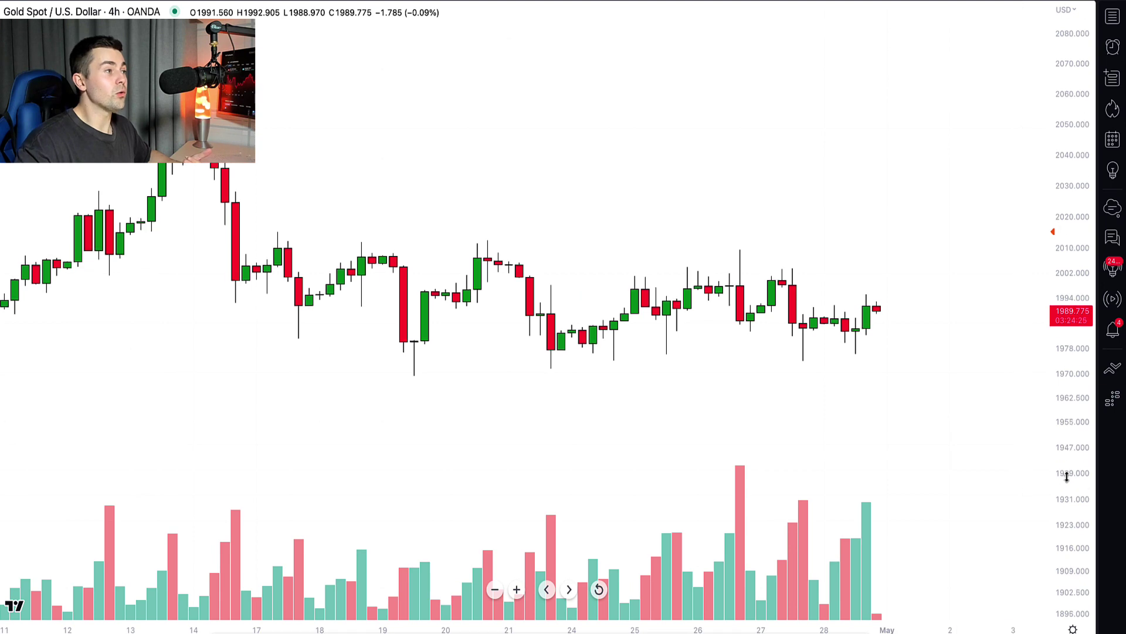
left_click_drag(1067, 477, 1067, 288)
scroll(946, 378, "down", 2)
scroll(946, 379, "down", 2)
left_click_drag(807, 168, 748, 223)
left_click_drag(1082, 332, 1082, 373)
left_click_drag(931, 344, 833, 337)
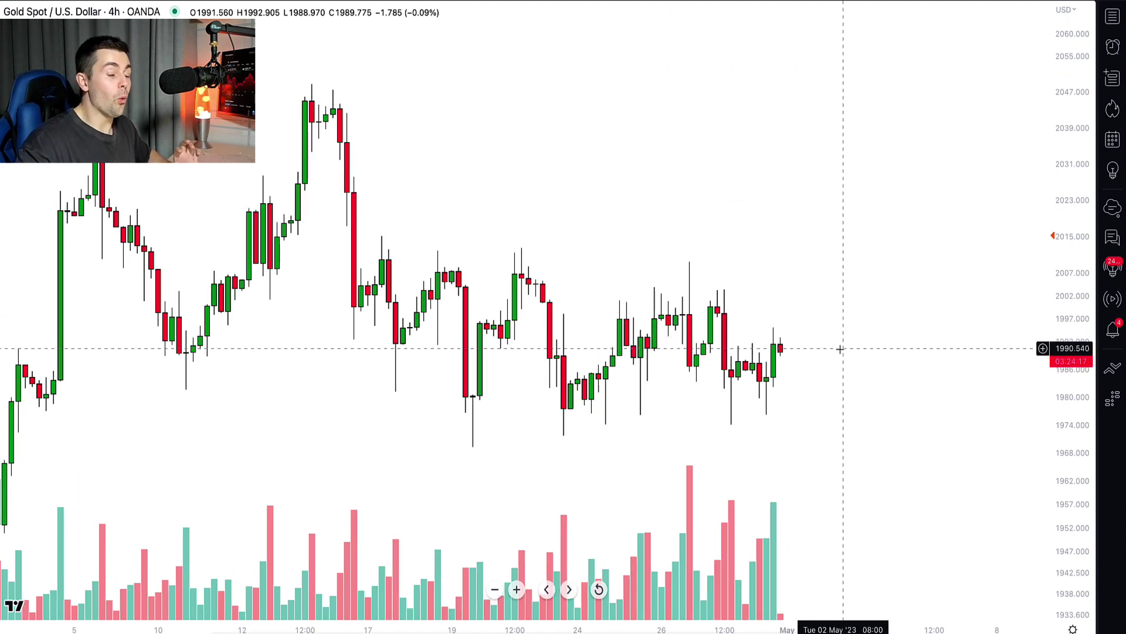
scroll(838, 347, "right", 1)
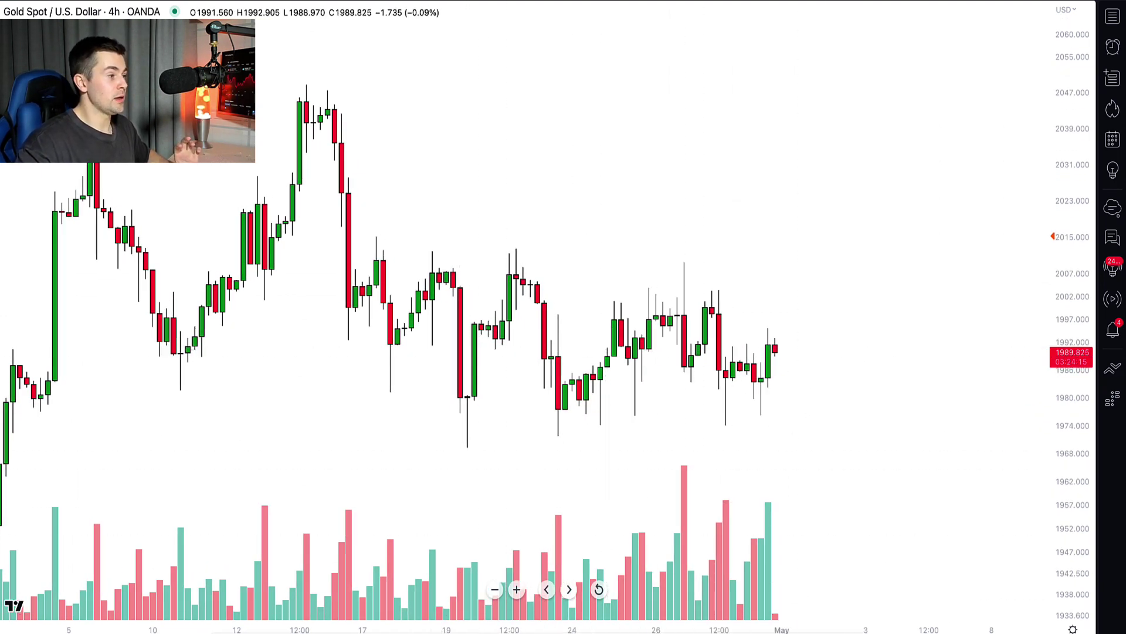
Mark a resistance zone from 2015.184 to about 2008.6 and a support zone from 1976.244 to 1969.493, spanning 14 April to 3 May.
left_click(334, 236)
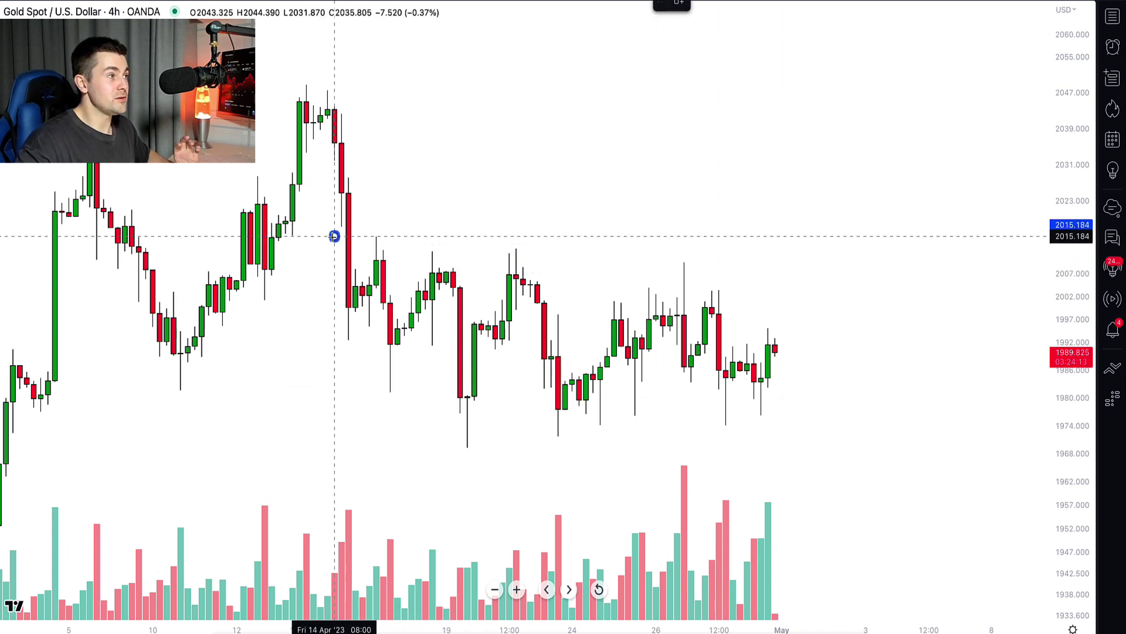
left_click(887, 266)
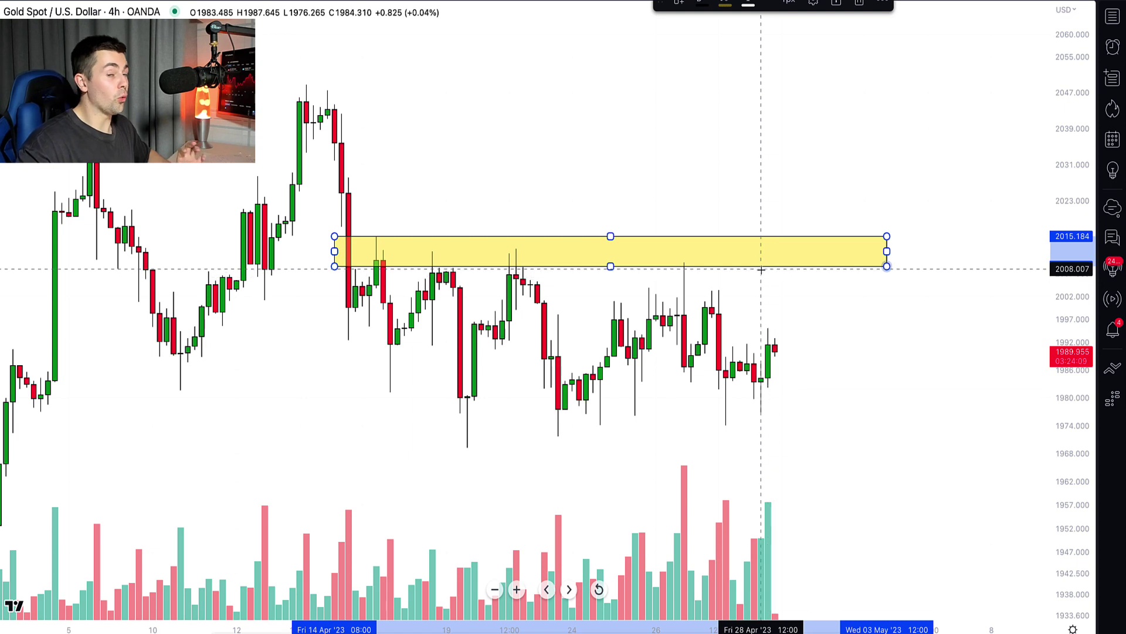
left_click(355, 415)
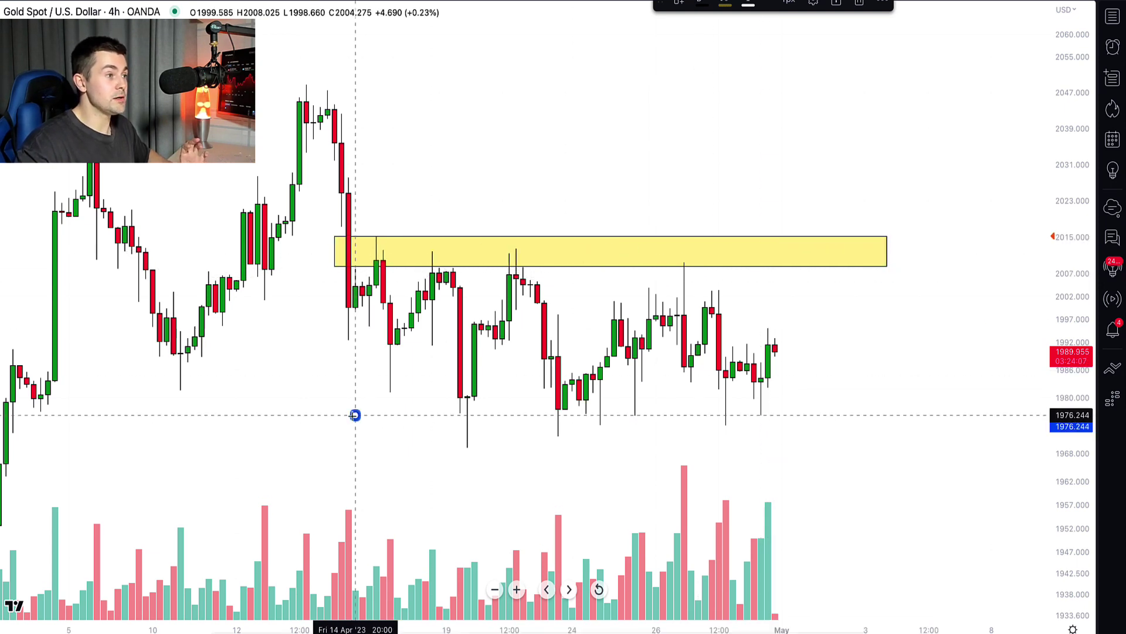
left_click(900, 446)
left_click(887, 447)
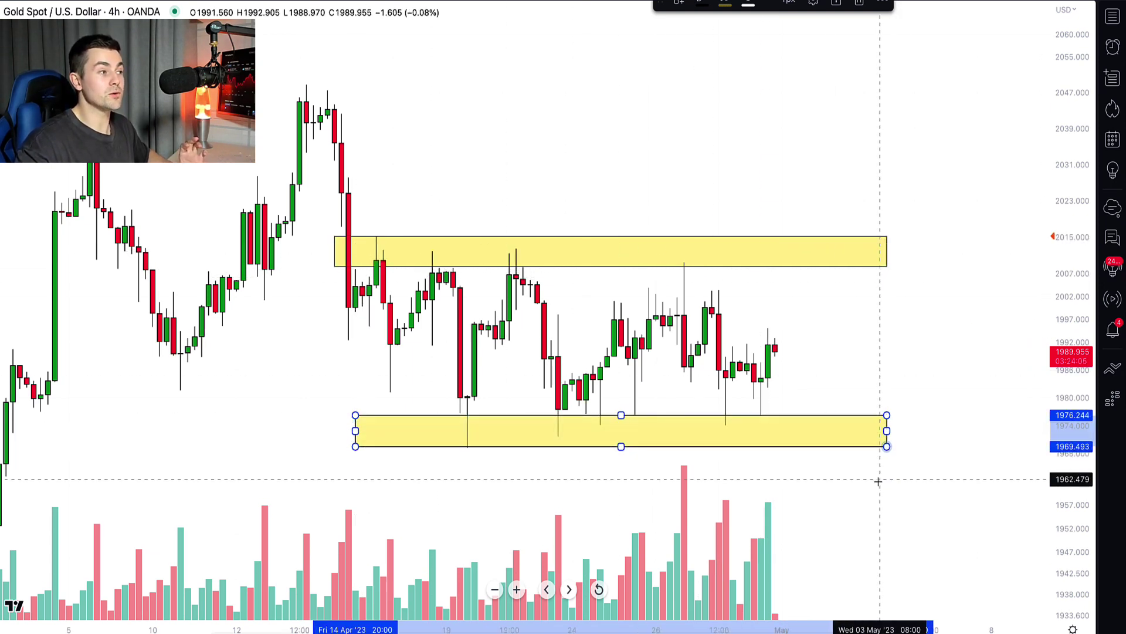
left_click(879, 481)
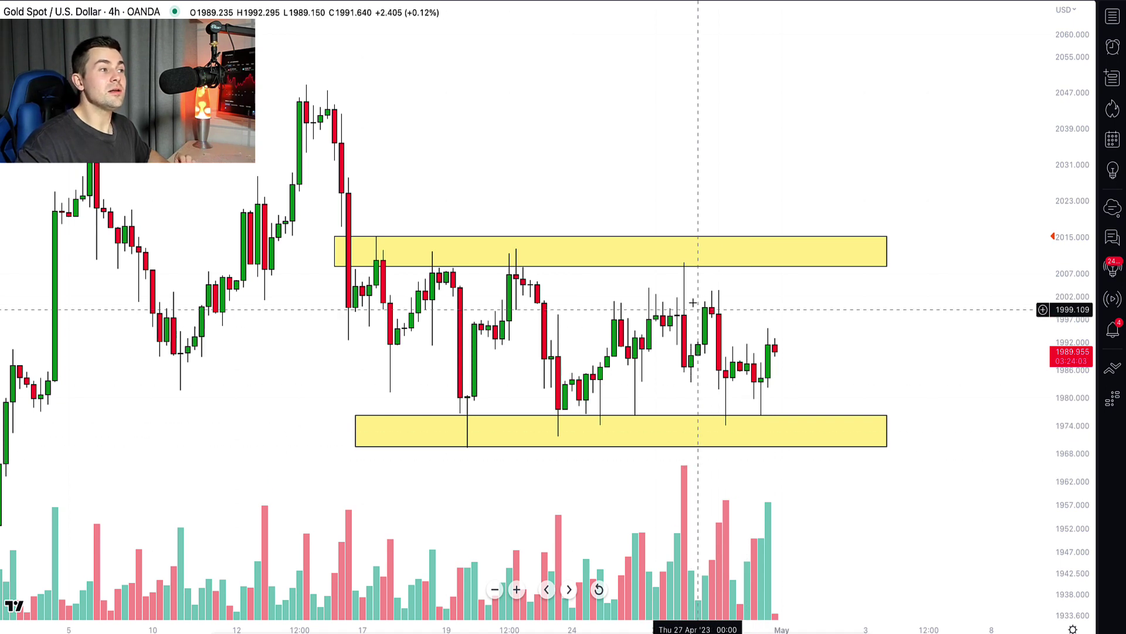
Point a temporary arrow from 1962.622 on 2 May toward the 26 April candles, then discard it.
left_click(838, 479)
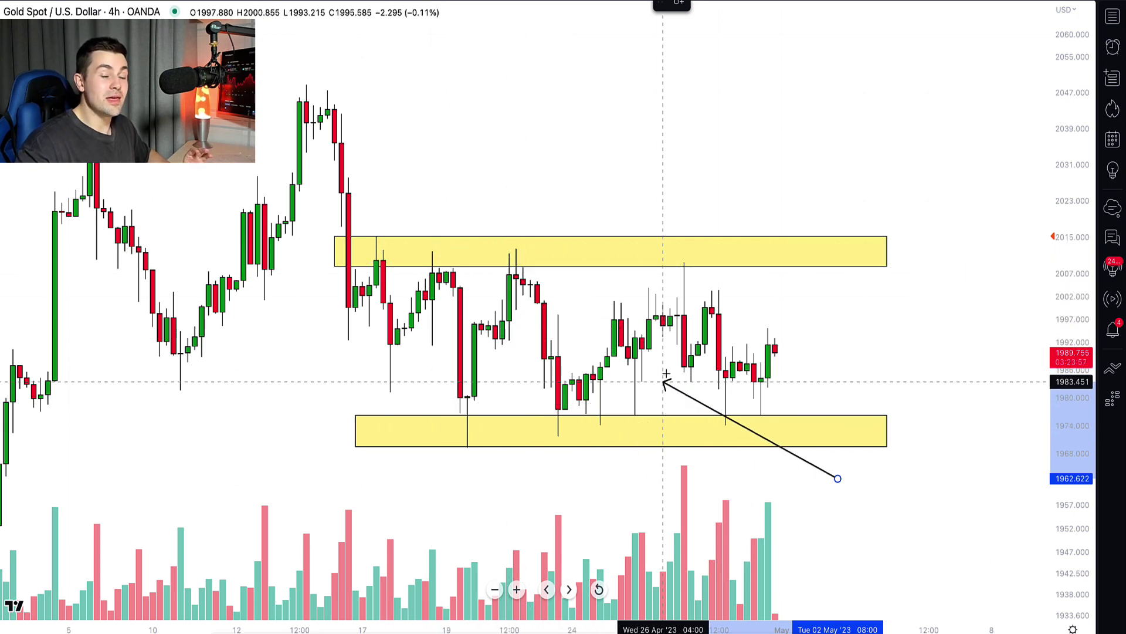
key("Escape")
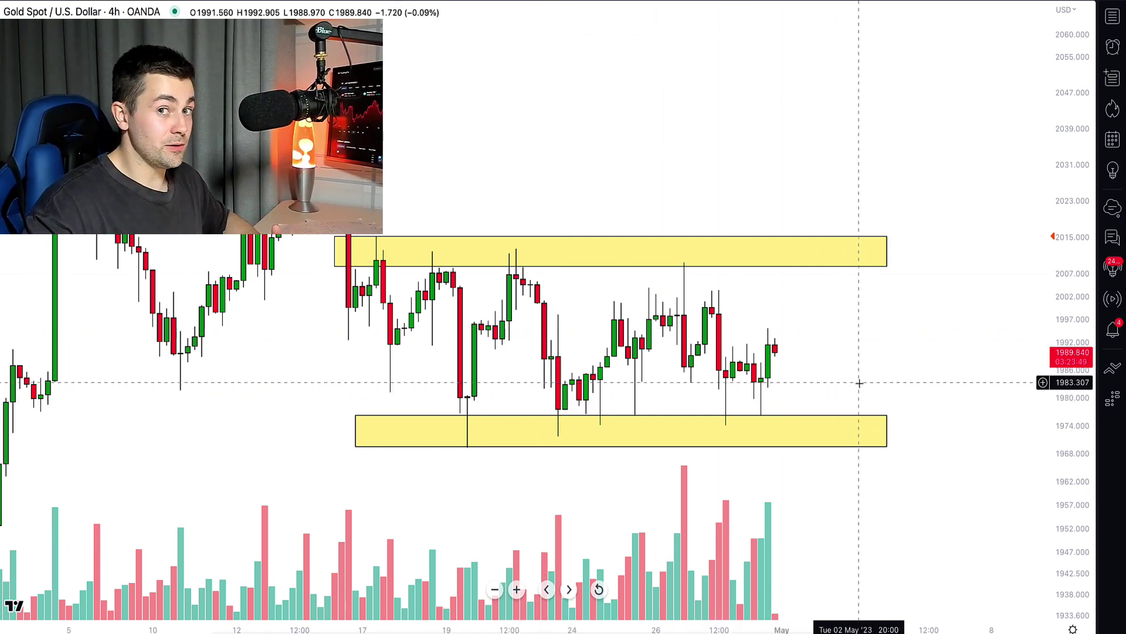
left_click(475, 266)
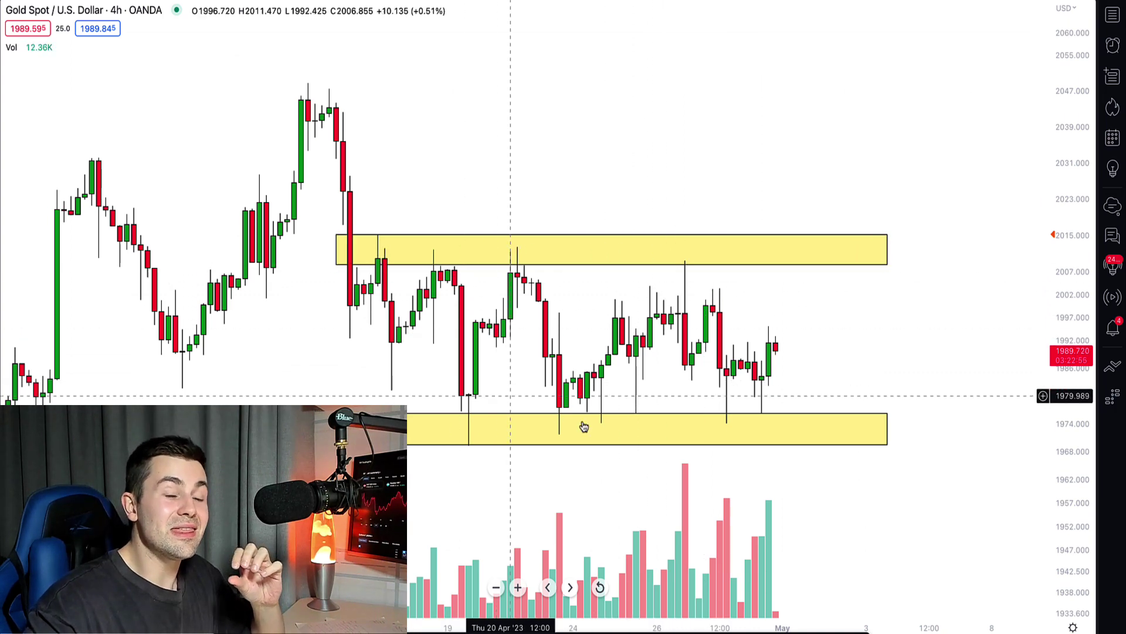
Review the economic calendar's events for 1 to 4 May beside the gold chart, then hide the calendar.
scroll(617, 425, "down", 1)
scroll(617, 425, "down", 1)
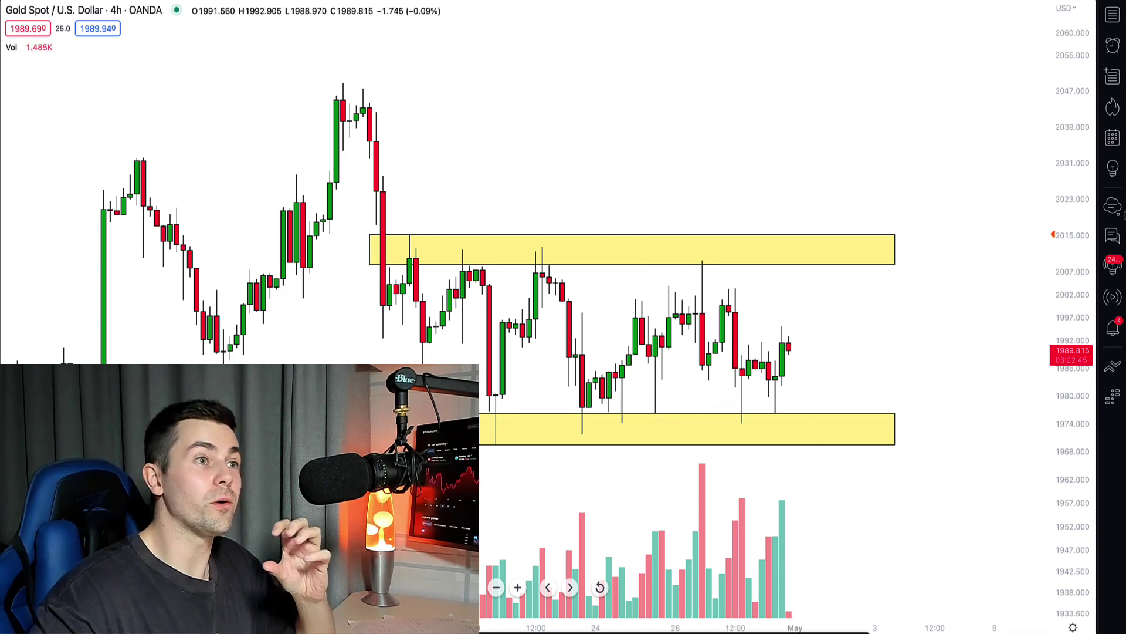
left_click(1112, 145)
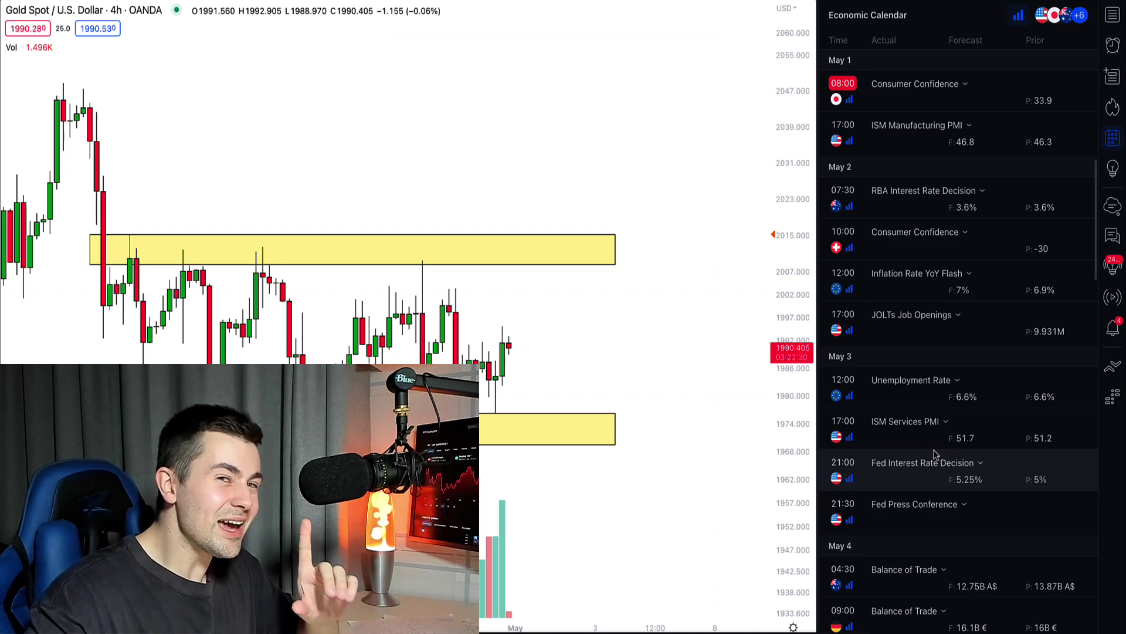
scroll(647, 390, "down", 2)
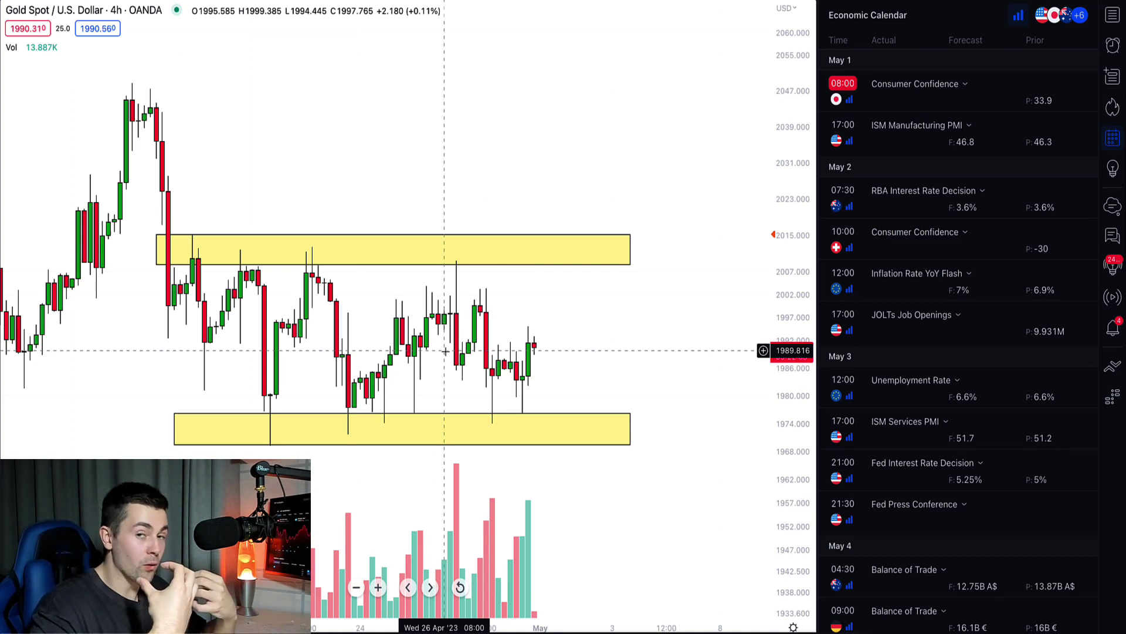
left_click(1114, 18)
left_click(1114, 17)
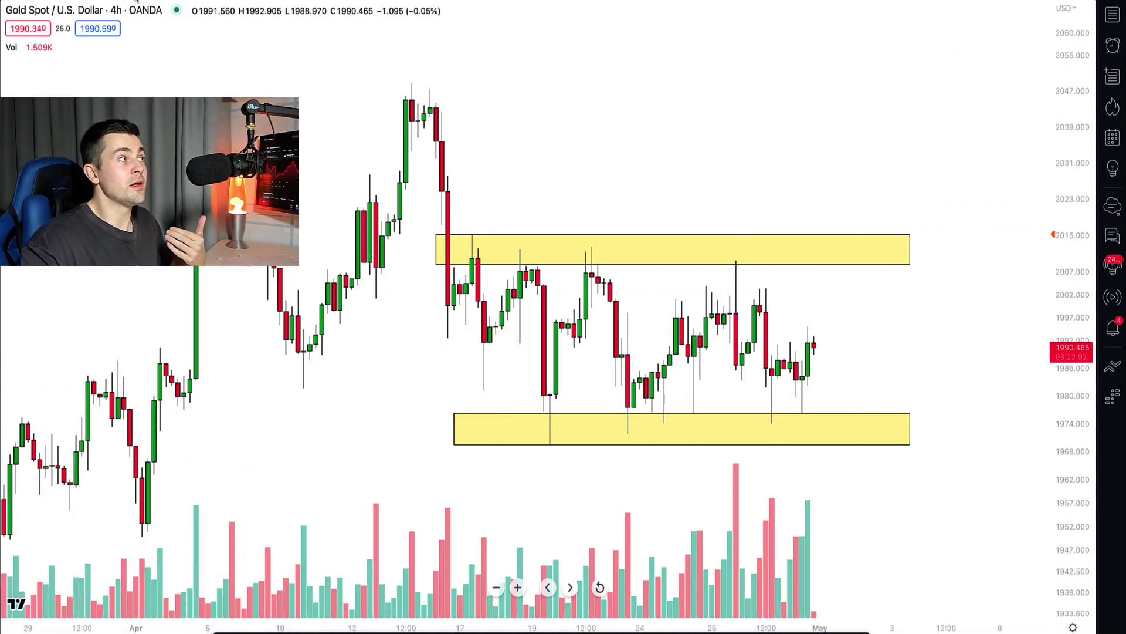
Return the gold chart to the daily timeframe and rescale it to fit the March and April candles.
left_click(151, 8)
scroll(836, 367, "up", 5)
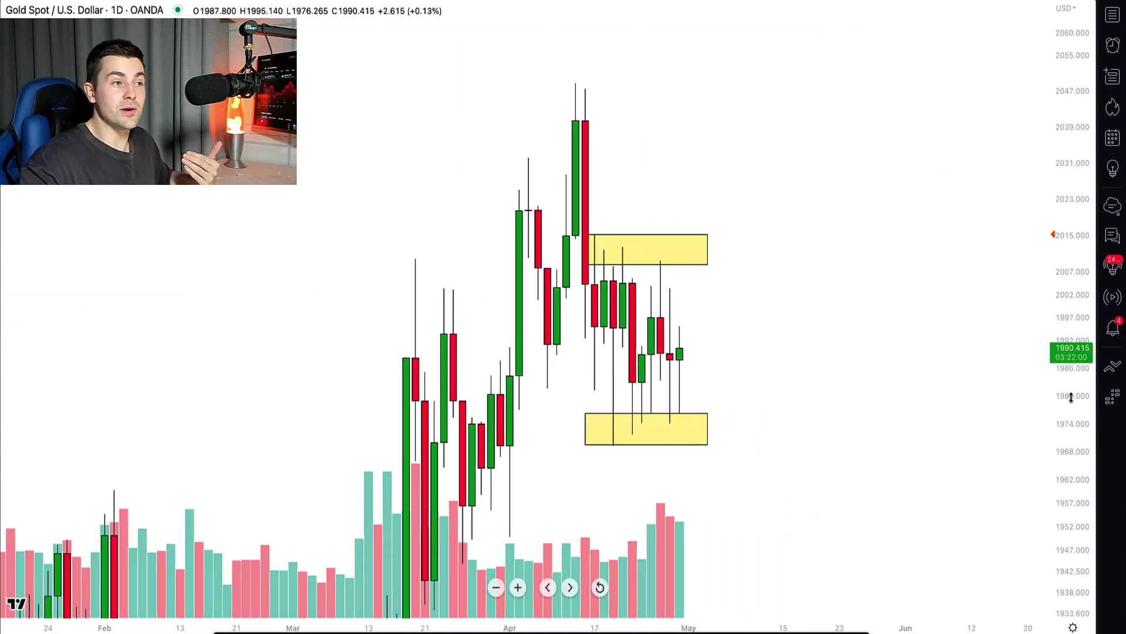
left_click_drag(1071, 398, 1058, 490)
scroll(840, 430, "up", 3)
left_click_drag(679, 371, 782, 342)
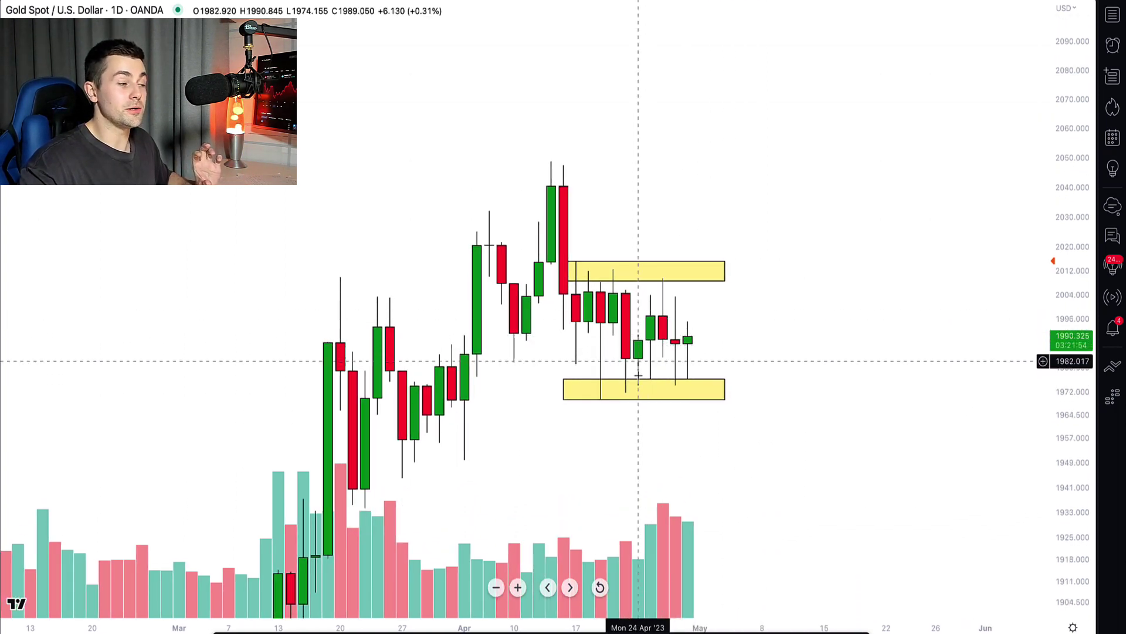
Draw a bullish arrow path from 1997.196 on 28 April to 2023.424 on 2 May, 2007.158 on 8 May and 2046.374 on 10 May.
left_click(687, 315)
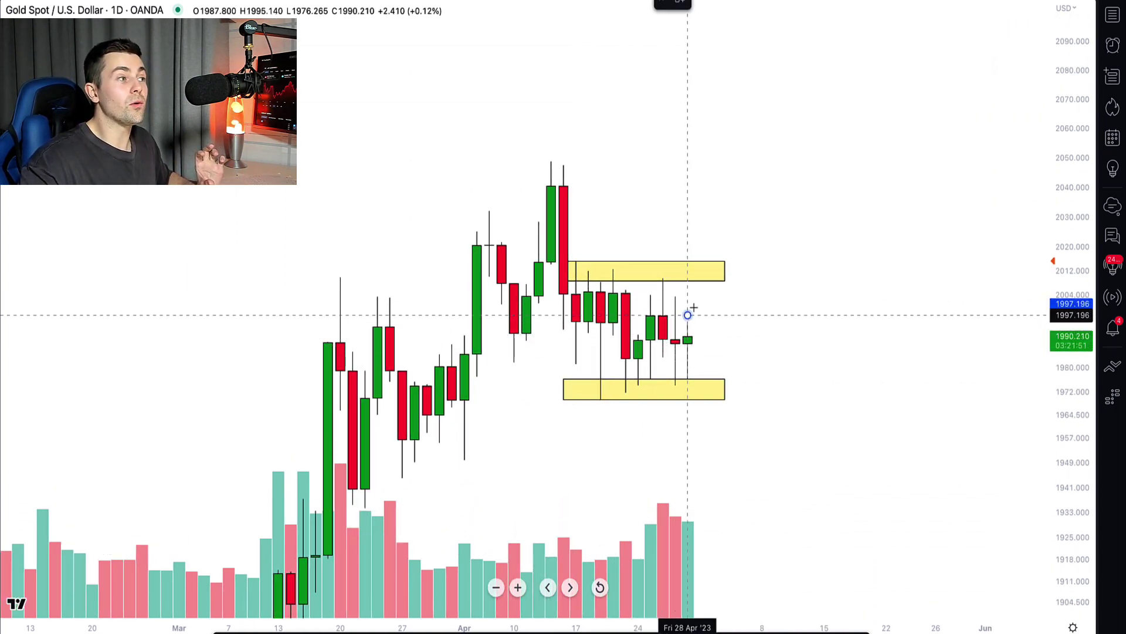
left_click(712, 236)
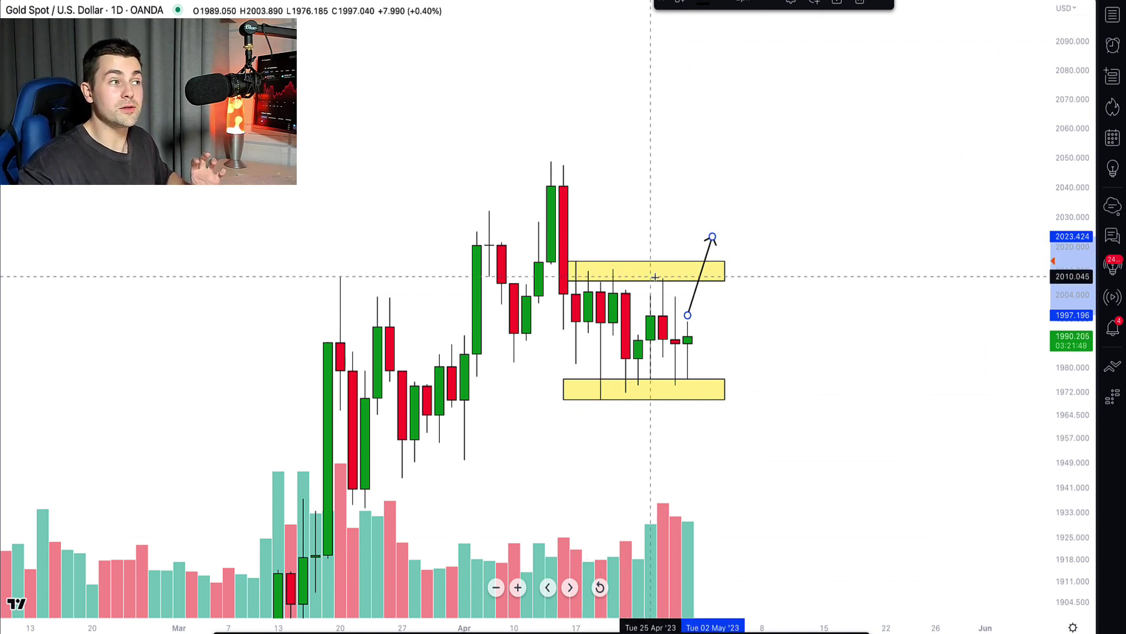
left_click(712, 237)
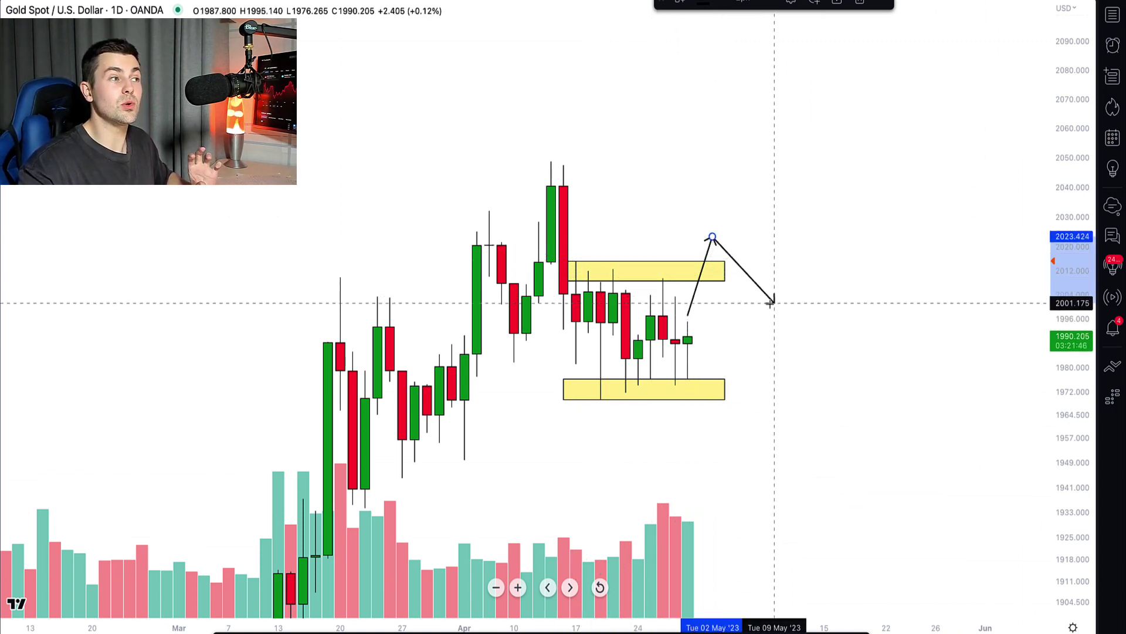
left_click(761, 285)
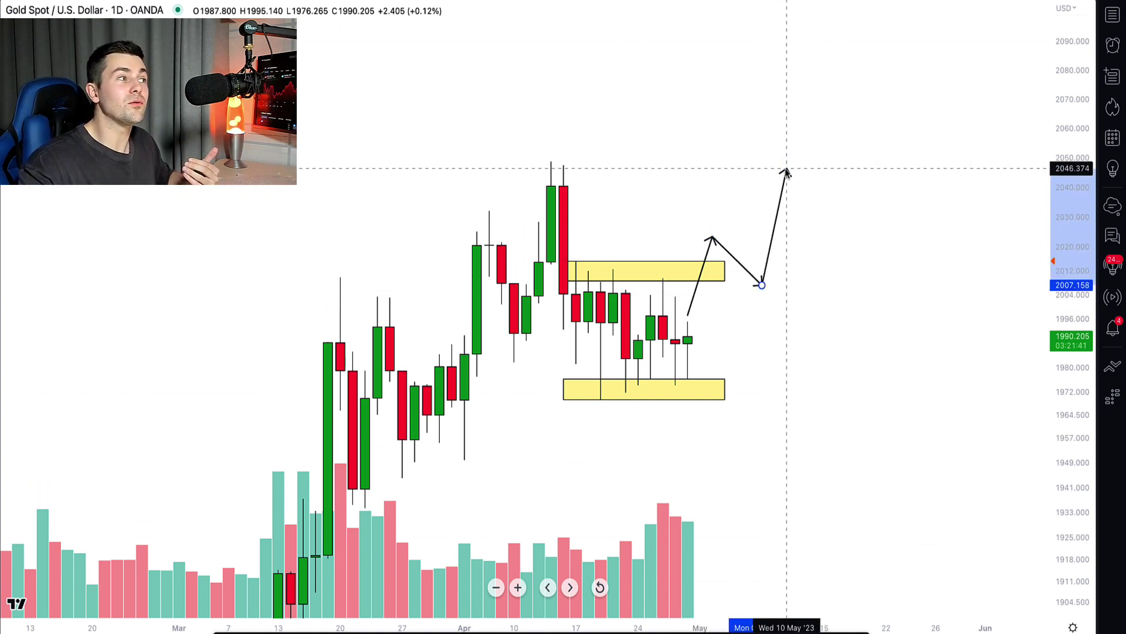
double_click(787, 171)
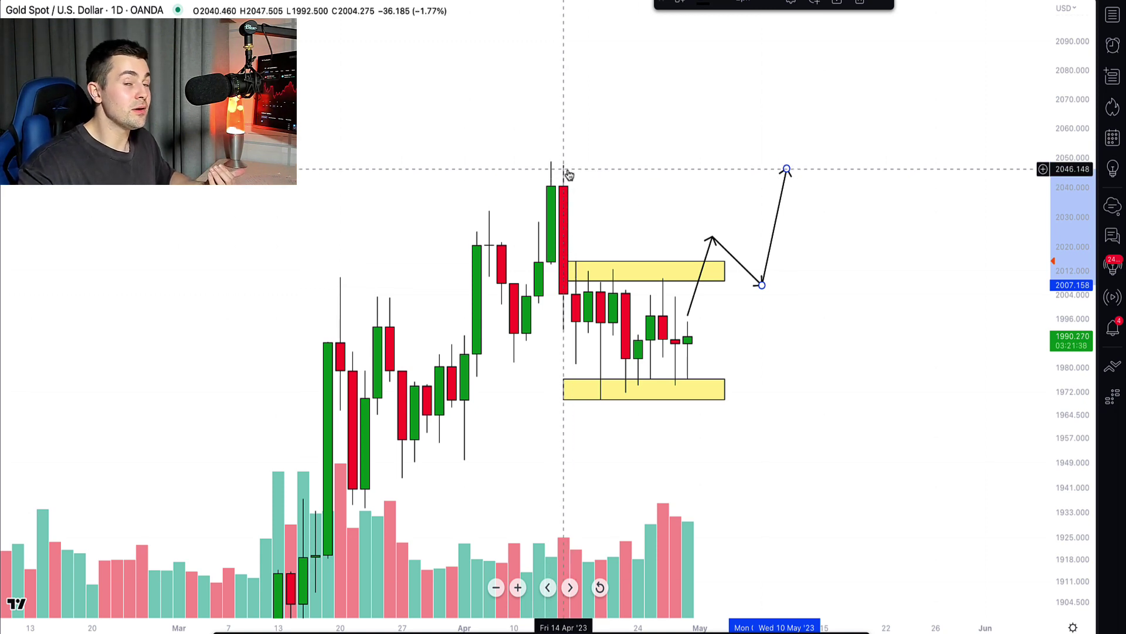
Draw a bearish arrow path from 1983.113 on 2 May to 1964.562 on 3 May, 1976.983 on 5 May and about 1953 on 9 May.
left_click_drag(840, 436, 839, 400)
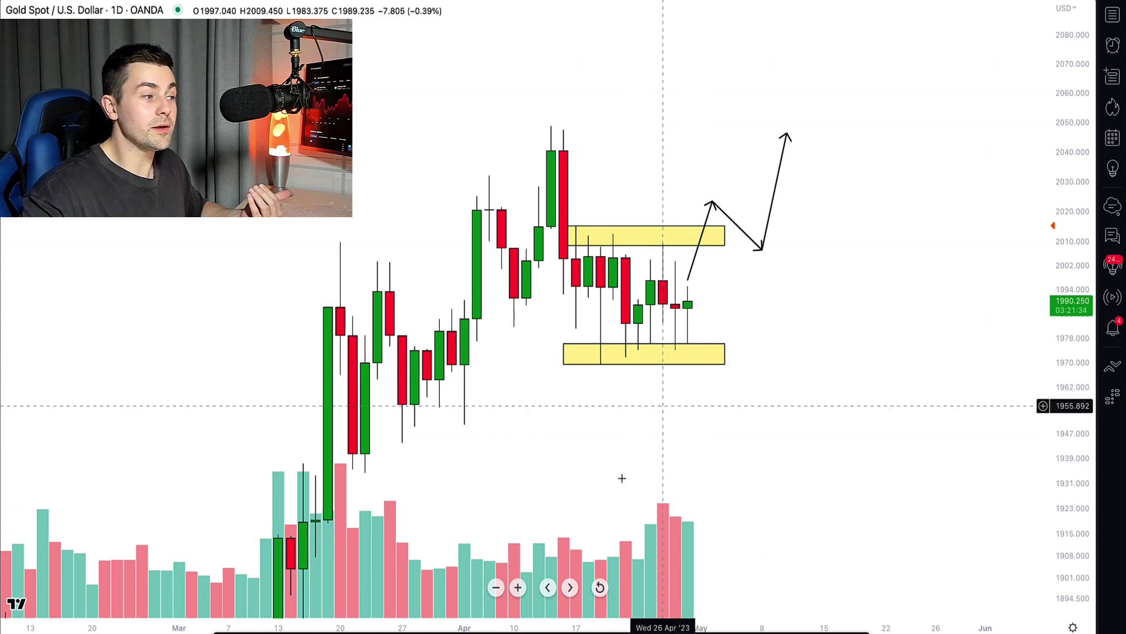
left_click(712, 323)
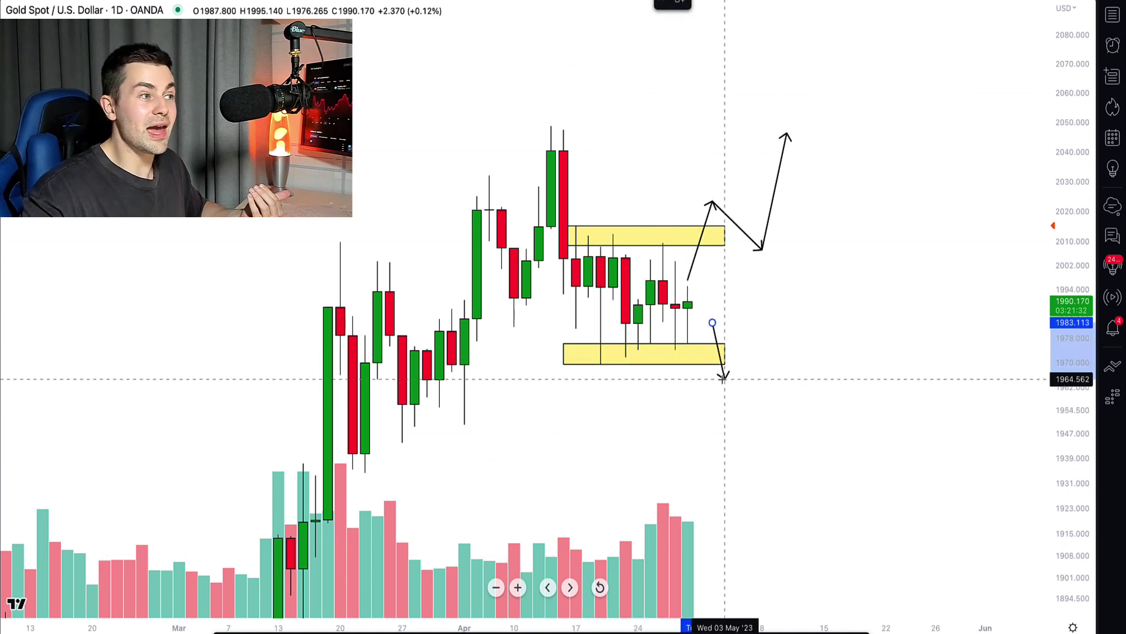
left_click(725, 379)
left_click(749, 341)
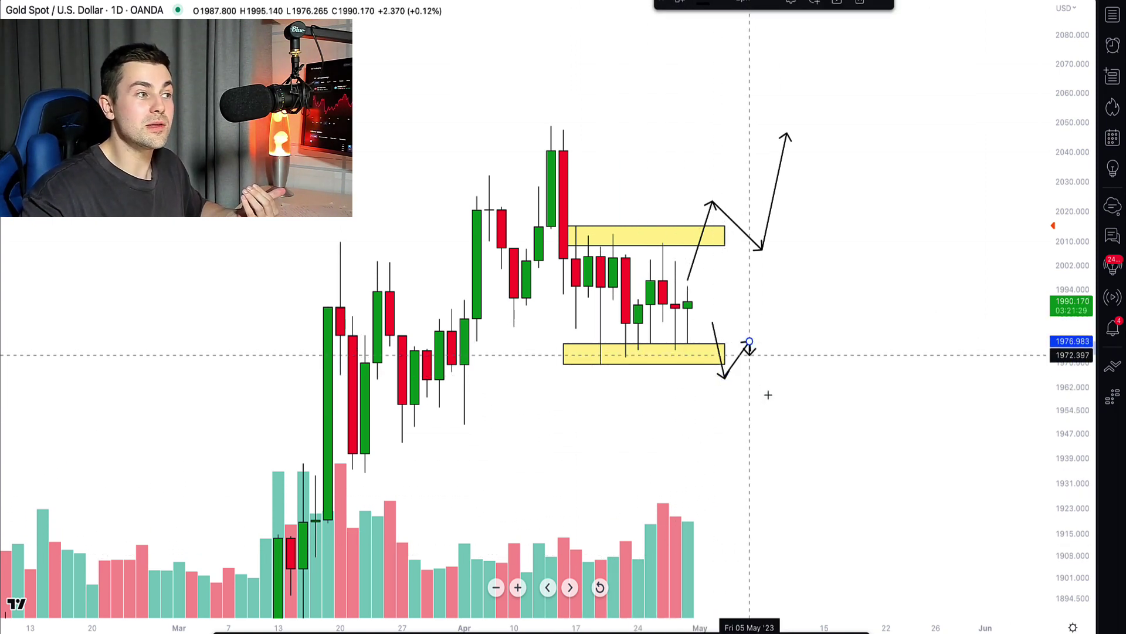
left_click_drag(768, 395, 774, 413)
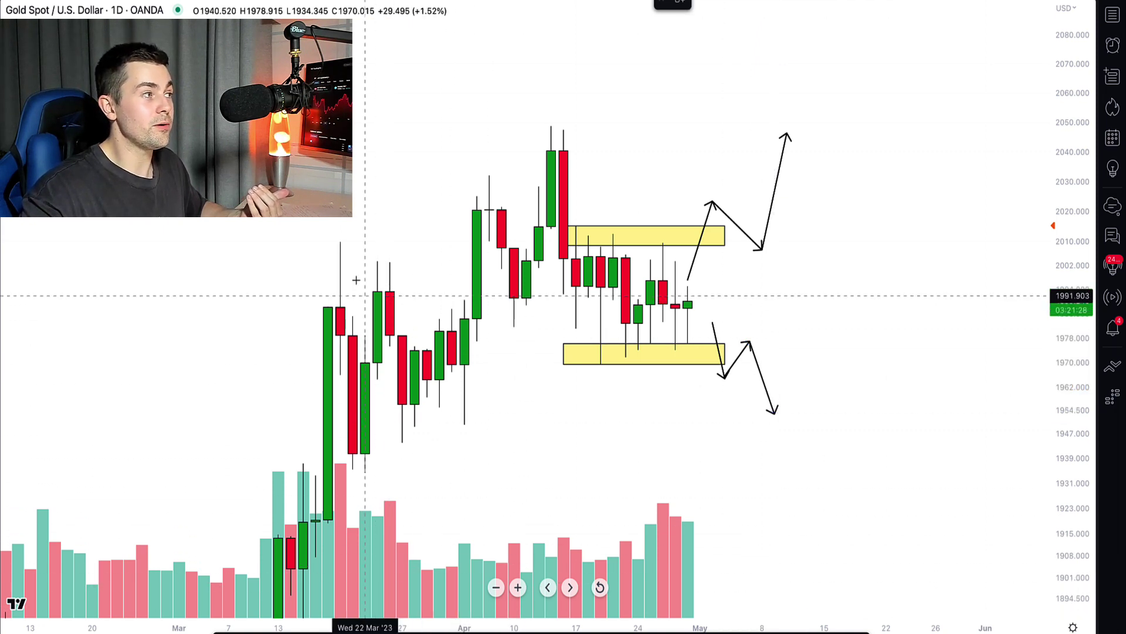
Draw a falling trend line from the 20 March high to about 1927, and a support zone between 1956.325 and 1942.745 from 24 March to 19 May.
left_click(886, 495)
left_click(453, 632)
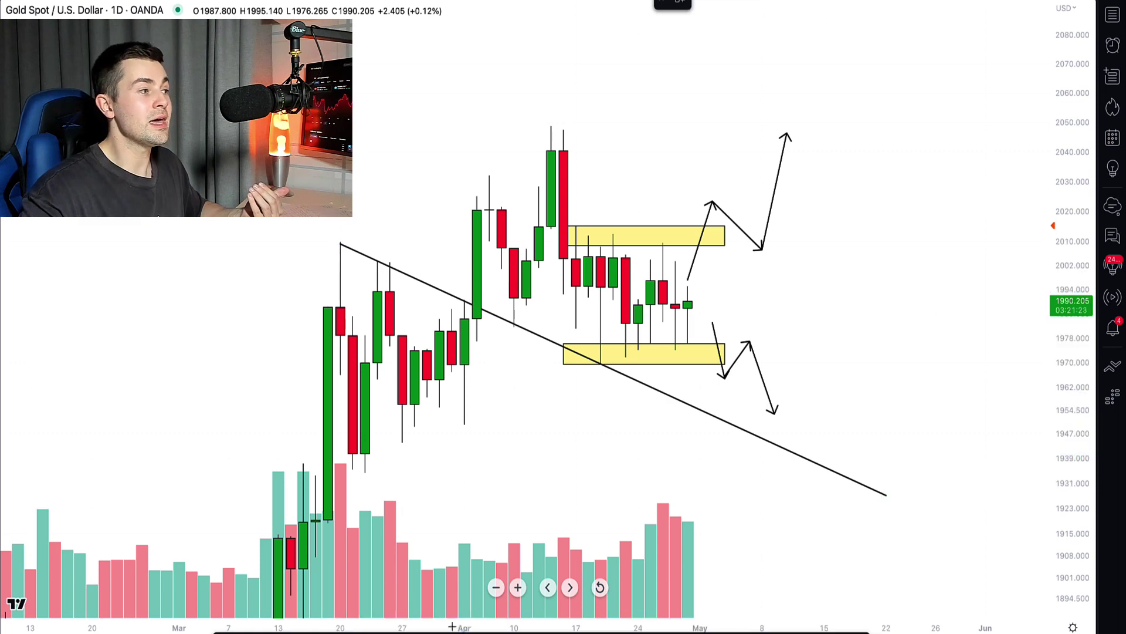
left_click(391, 404)
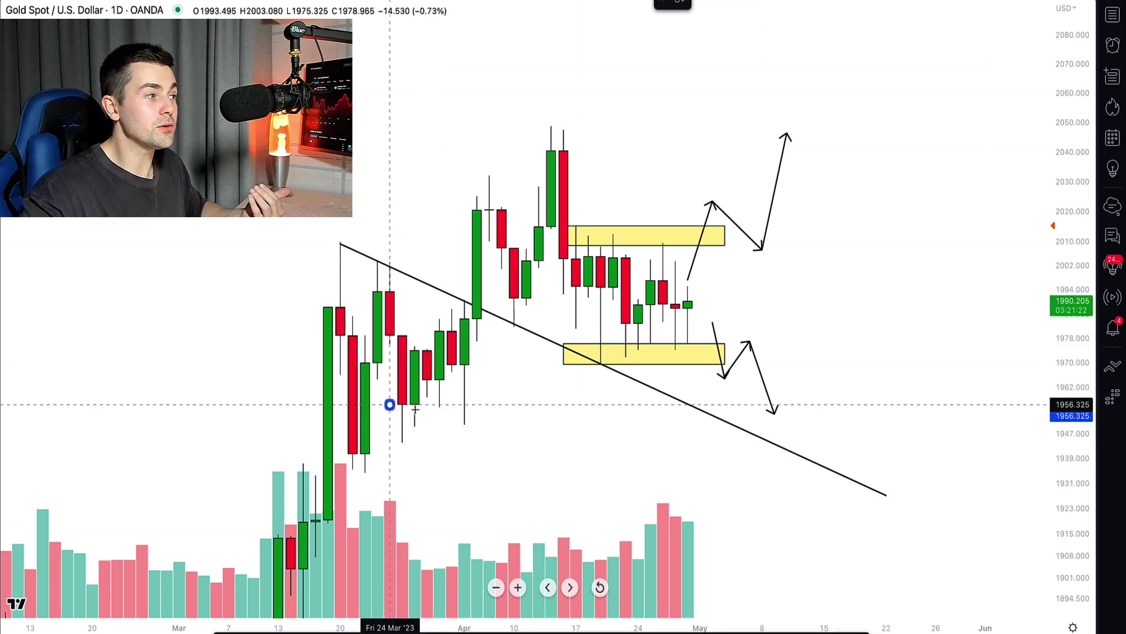
left_click(874, 446)
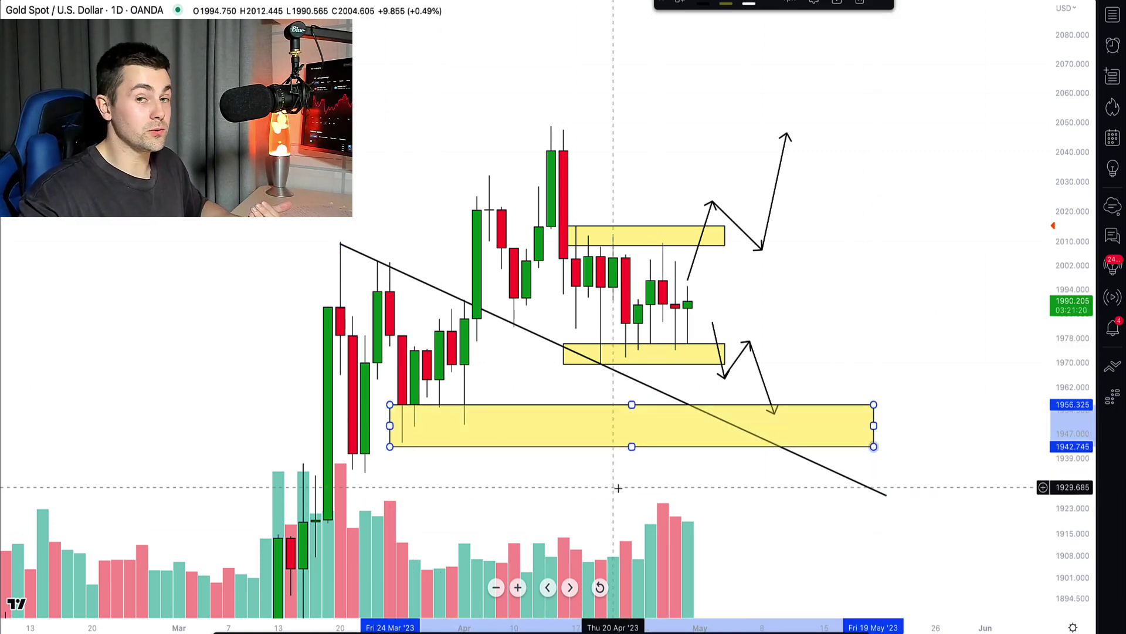